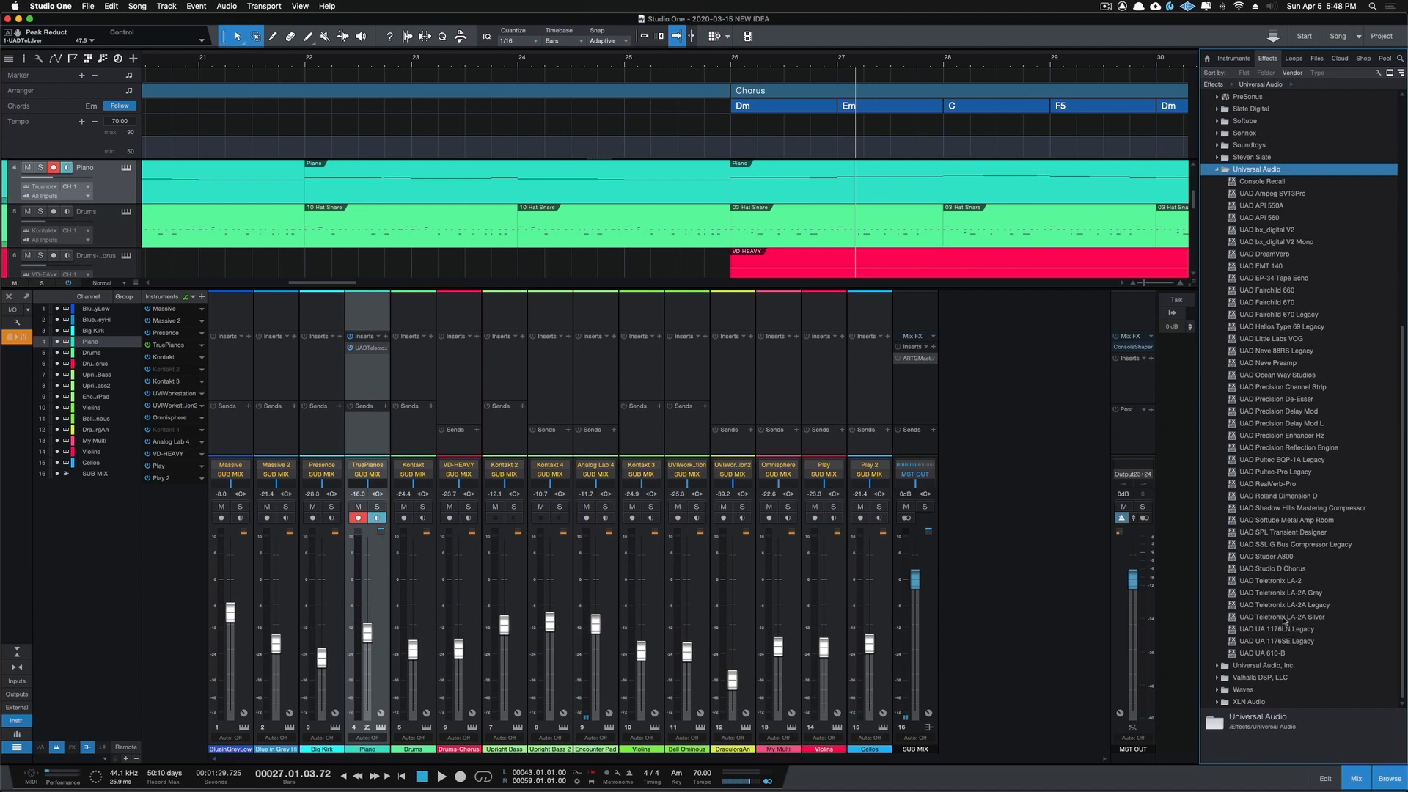
Step: Open the UAD Teletronix LA-2A Silver inserted on the Piano channel
{"action": "left_click", "coordinate": [1284, 618]}
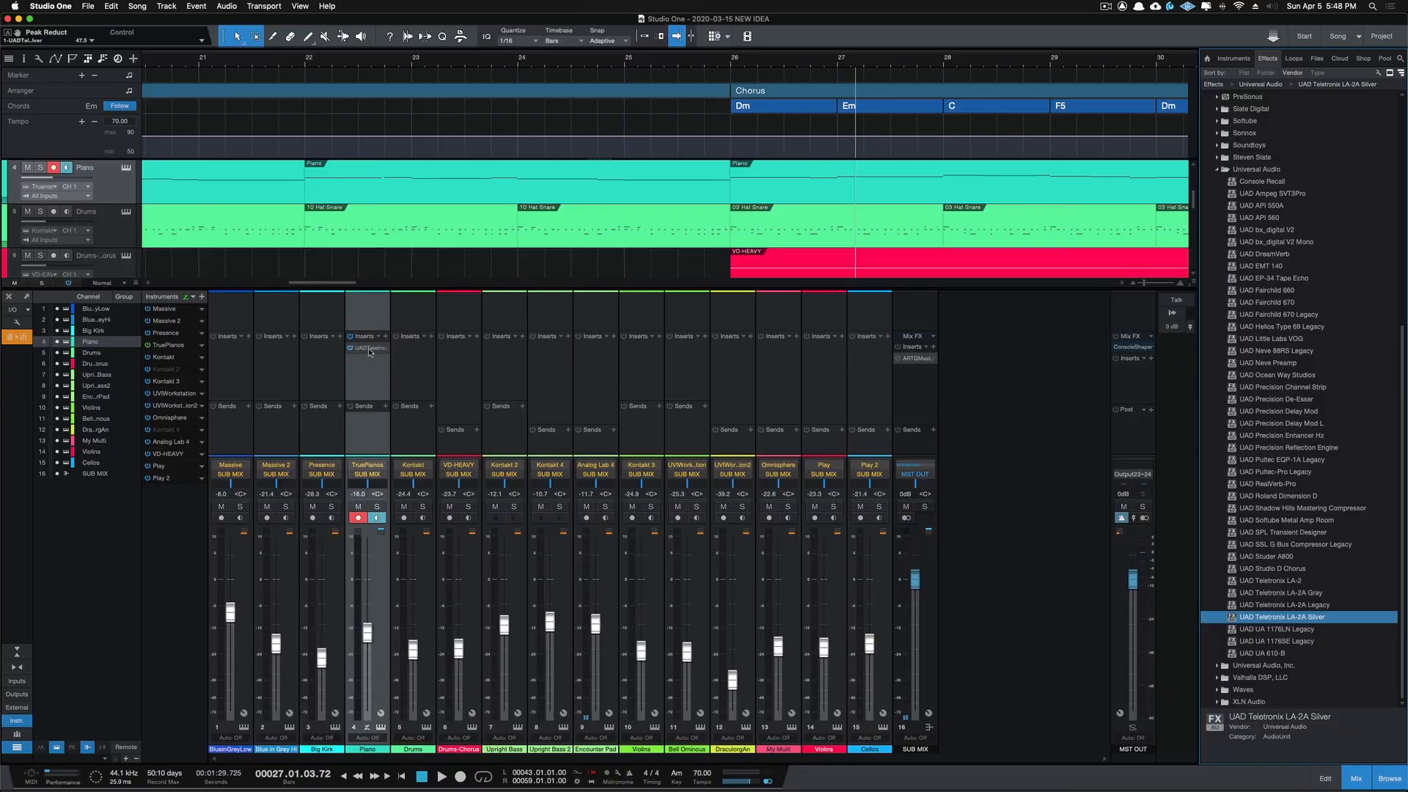
{"action": "left_click", "coordinate": [371, 350]}
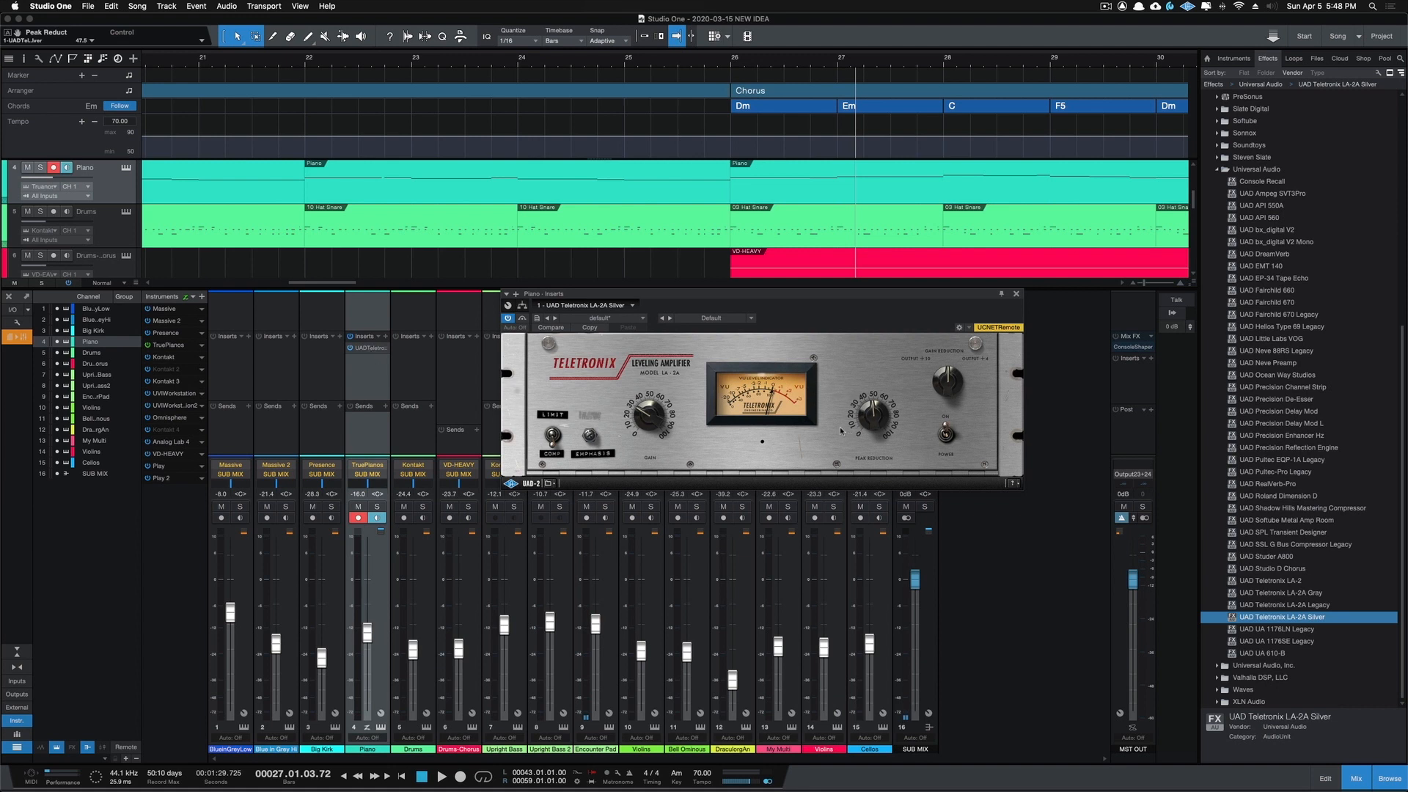
Step: Loop the start of the Verse from bar 10 to bar 13 with snap enabled, and start playback
{"action": "left_click", "coordinate": [729, 66]}
{"action": "scroll", "coordinate": [599, 141], "scroll_direction": "left", "scroll_amount": 10}
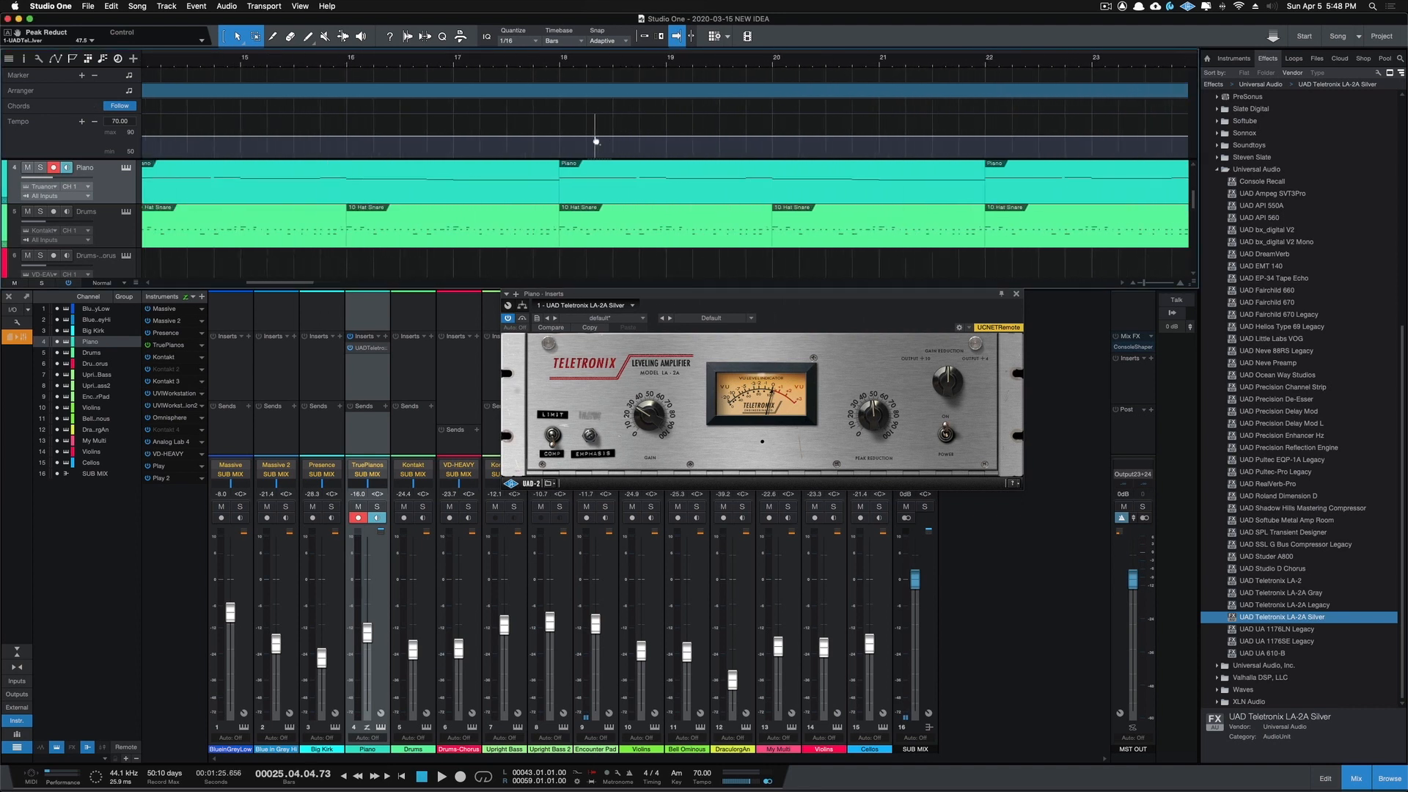
{"action": "scroll", "coordinate": [595, 141], "scroll_direction": "left", "scroll_amount": 2}
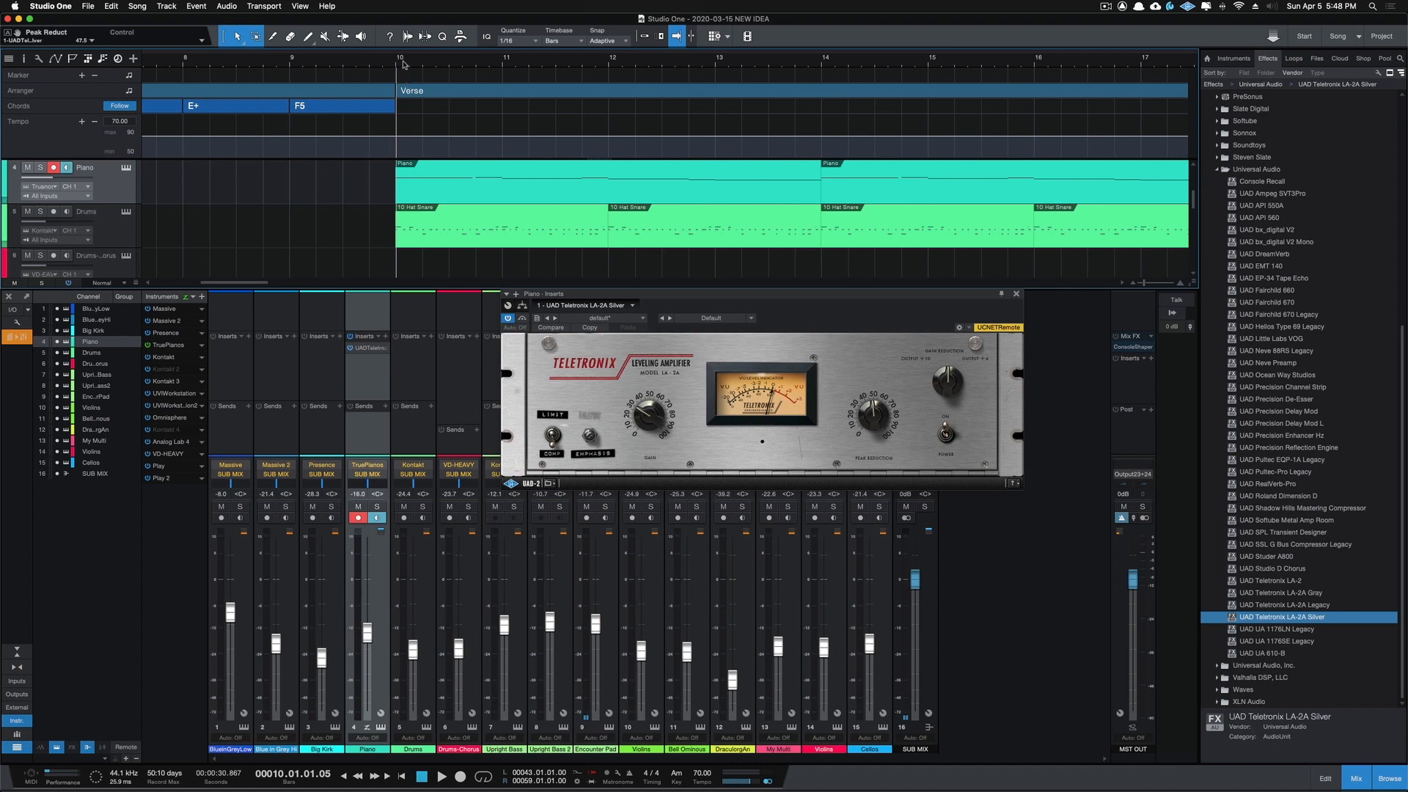
{"action": "left_click_drag", "start_coordinate": [402, 48], "coordinate": [720, 75]}
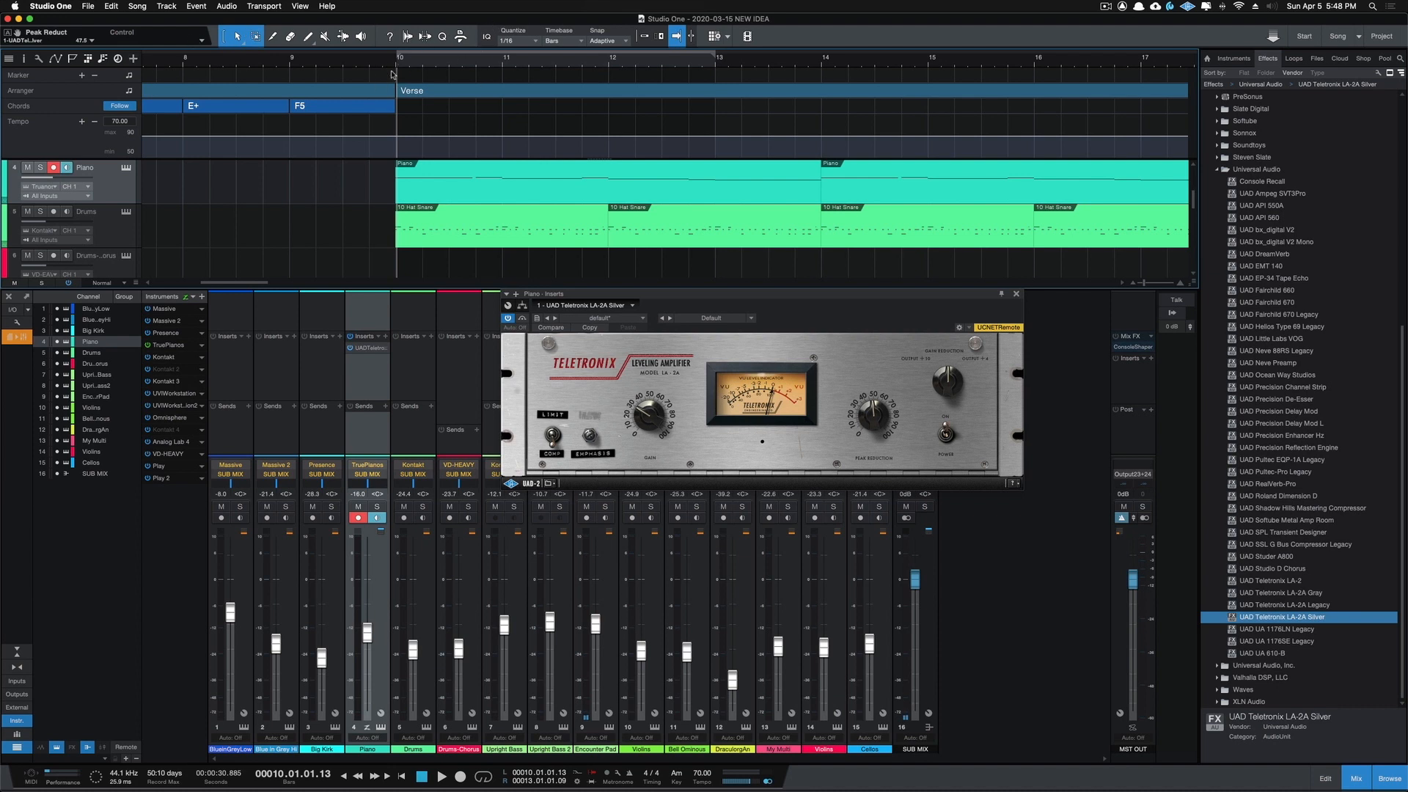
{"action": "left_click", "coordinate": [645, 38]}
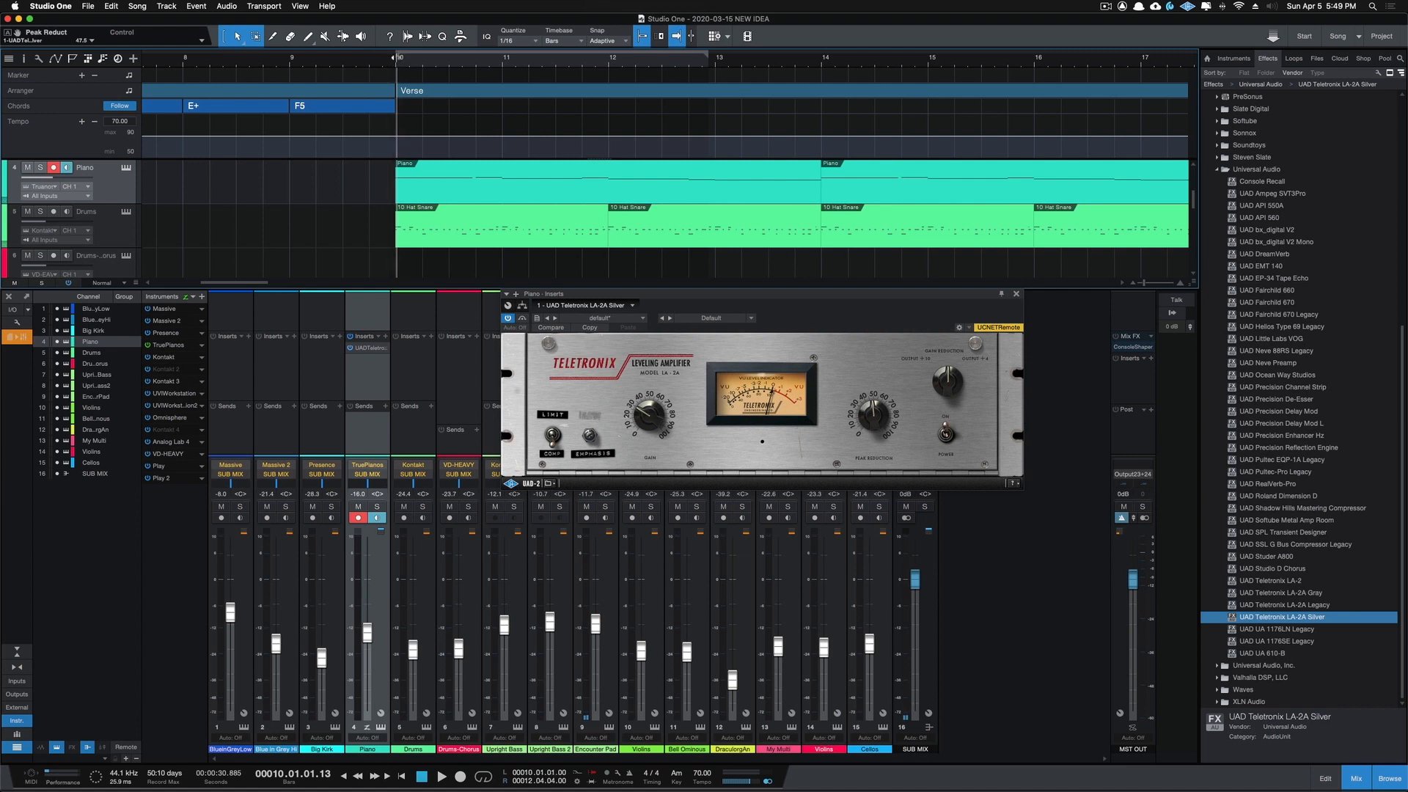
{"action": "left_click", "coordinate": [483, 778]}
{"action": "key", "text": "space"}
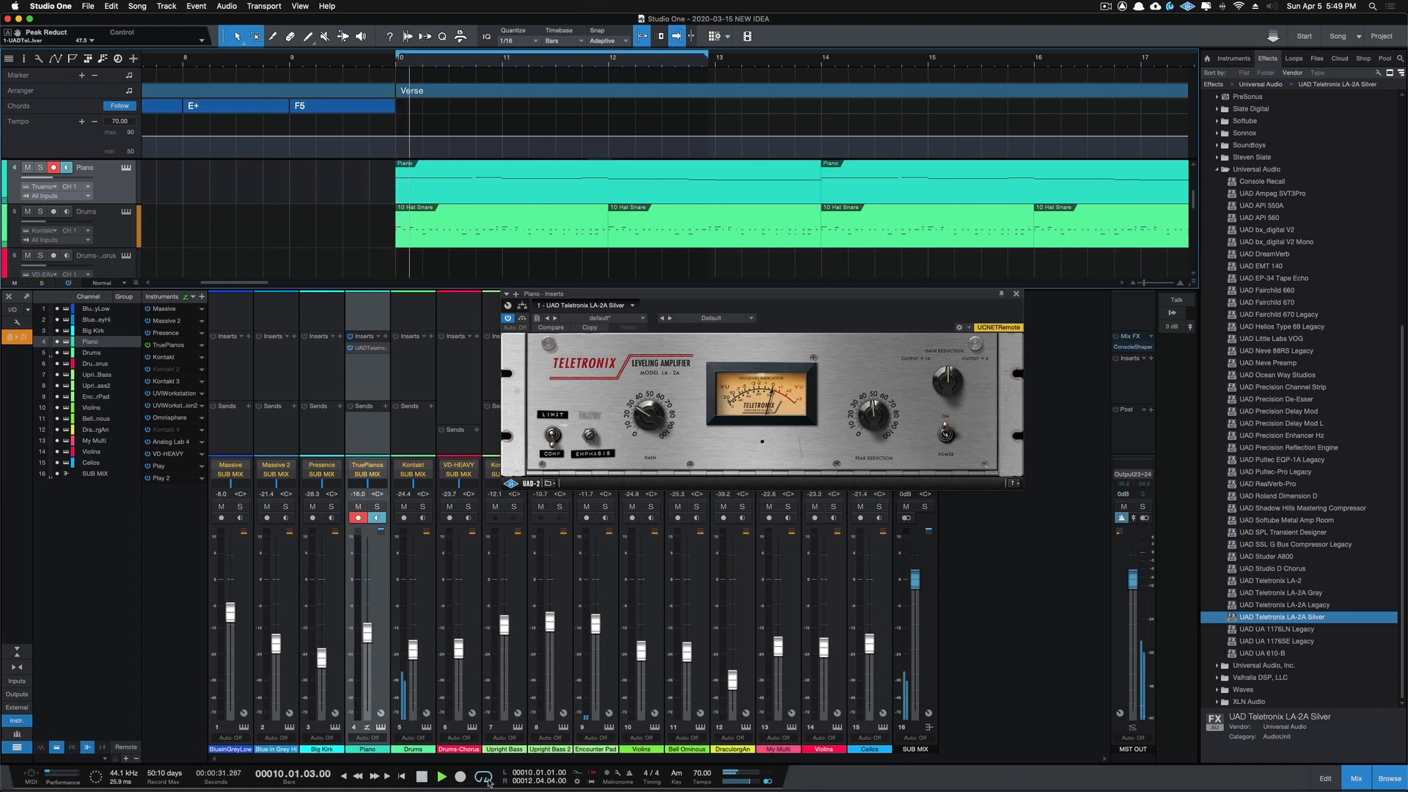
Step: Solo the Piano channel, play it from bar 10, and slightly adjust the LA-2A's Peak Reduction
{"action": "left_click", "coordinate": [377, 506]}
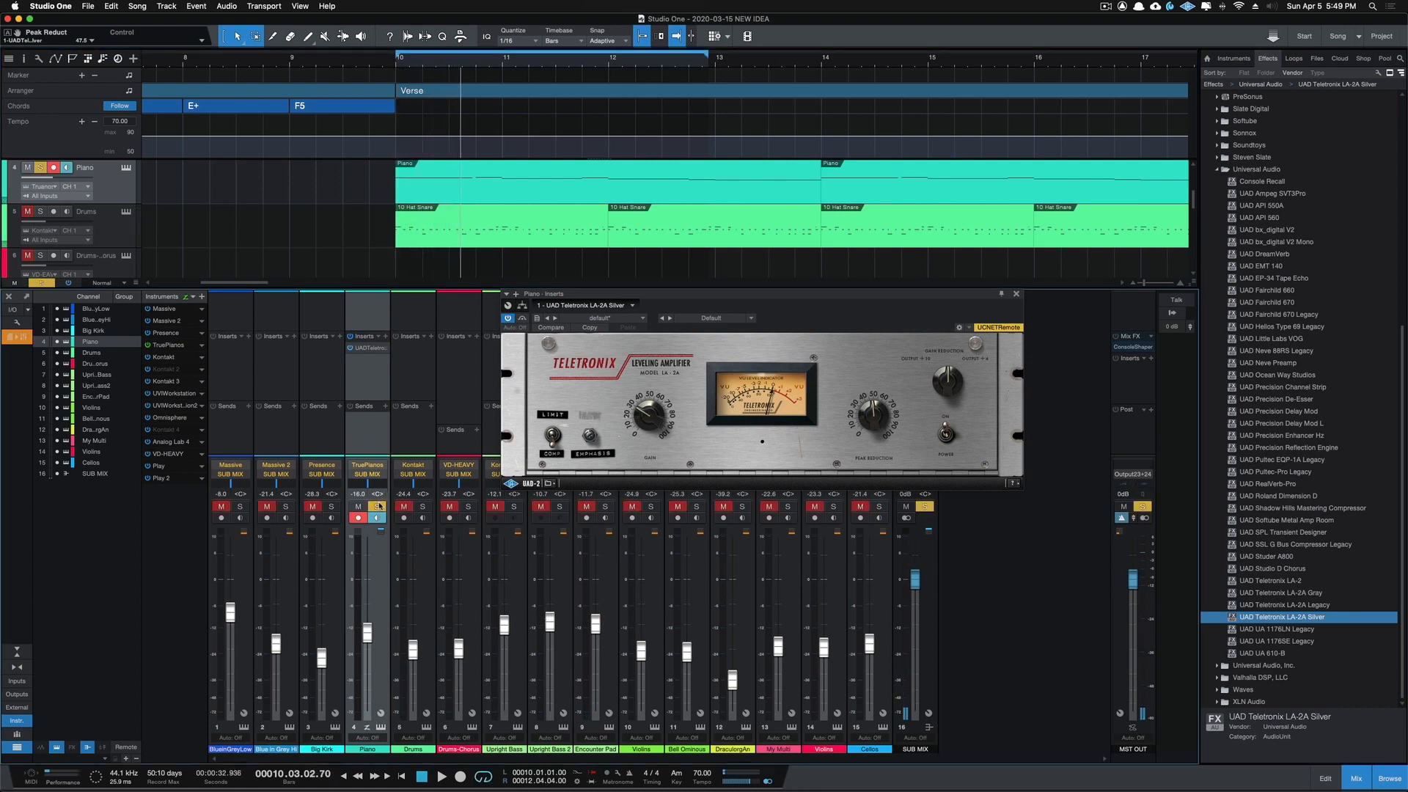
{"action": "left_click", "coordinate": [395, 67]}
{"action": "key", "text": "space"}
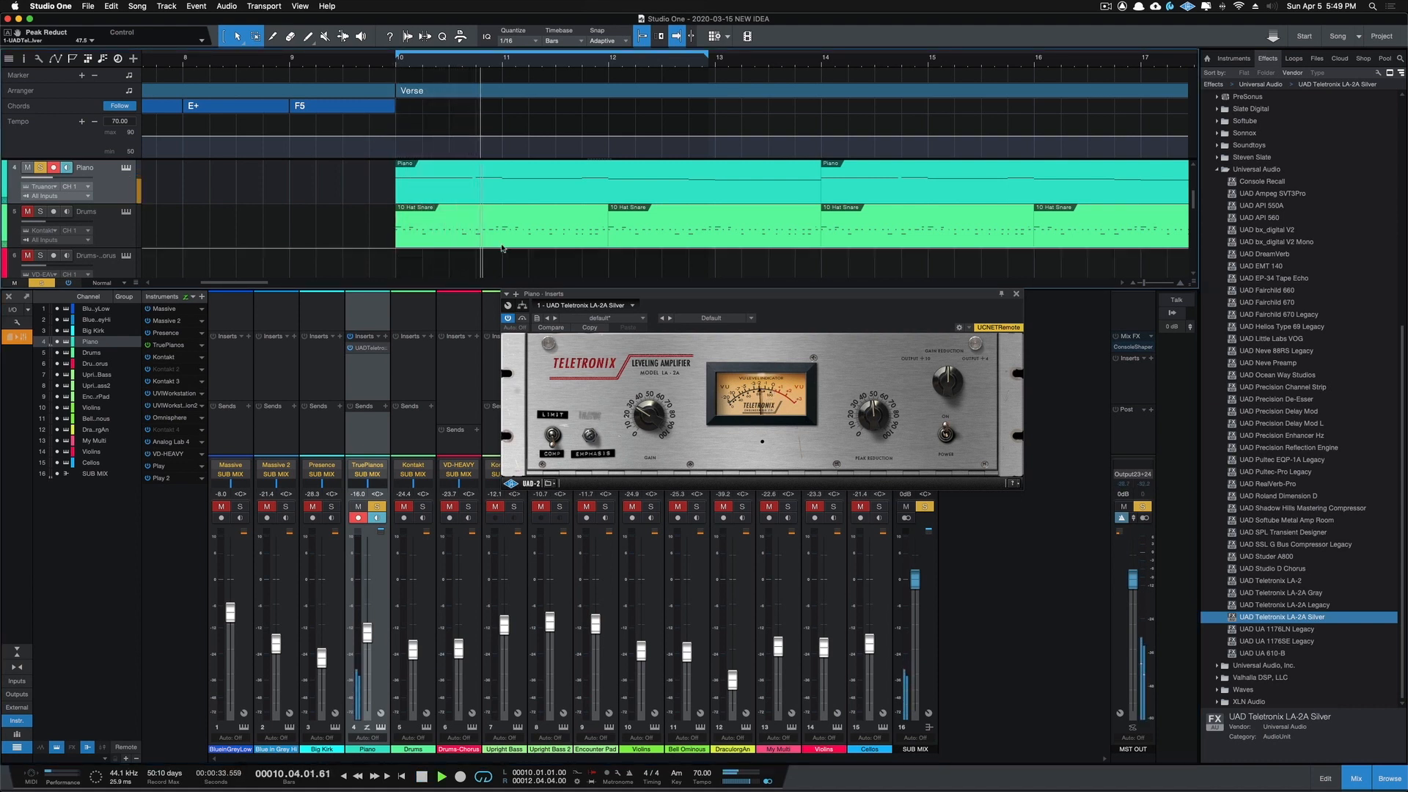
{"action": "left_click", "coordinate": [872, 409]}
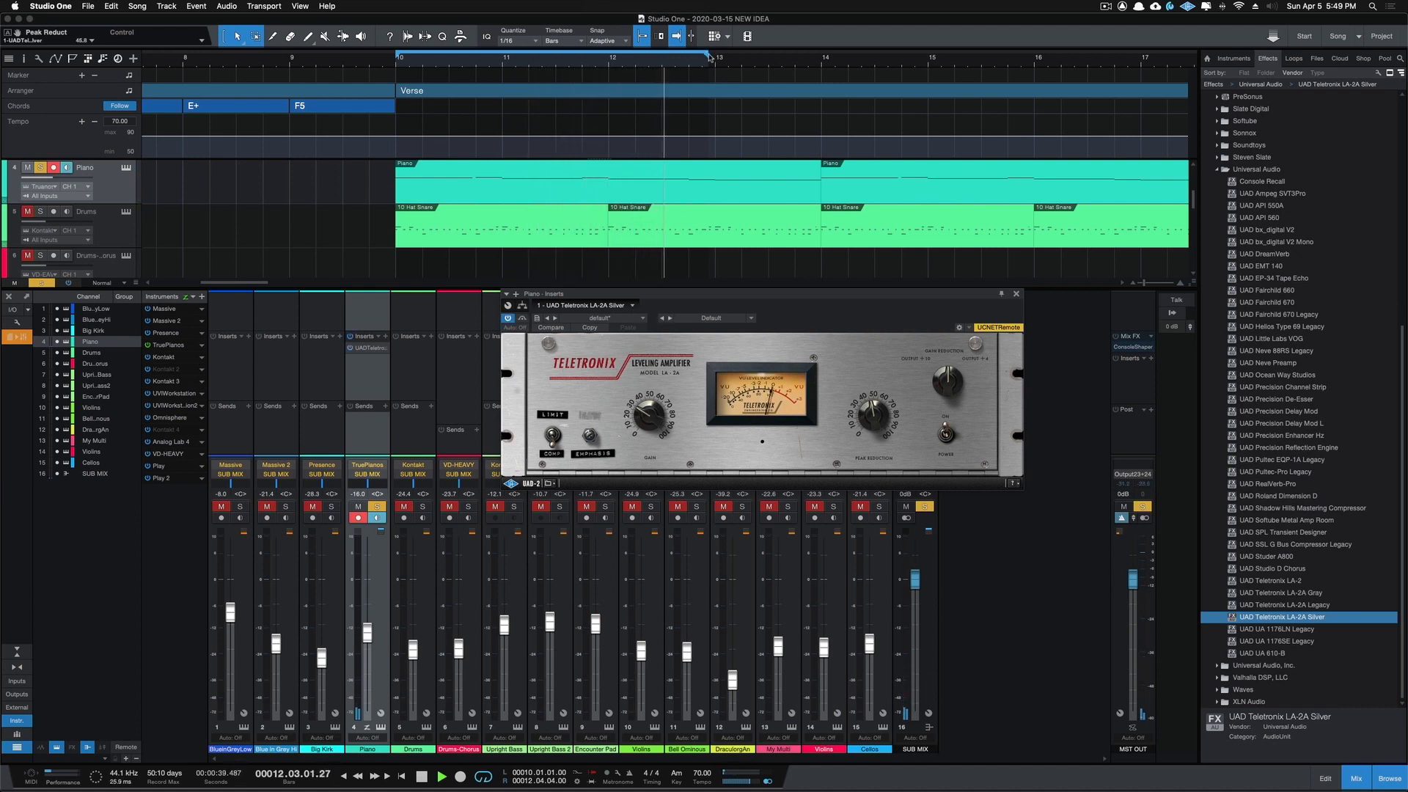
Step: Extend the loop range to bar 14, stop playback, and close the Piano's compressor window
{"action": "scroll", "coordinate": [728, 59], "scroll_direction": "left", "scroll_amount": 2}
{"action": "mouse_move", "coordinate": [727, 60]}
{"action": "left_mouse_down"}
{"action": "mouse_move", "coordinate": [947, 57]}
{"action": "mouse_move", "coordinate": [831, 65]}
{"action": "left_mouse_up"}
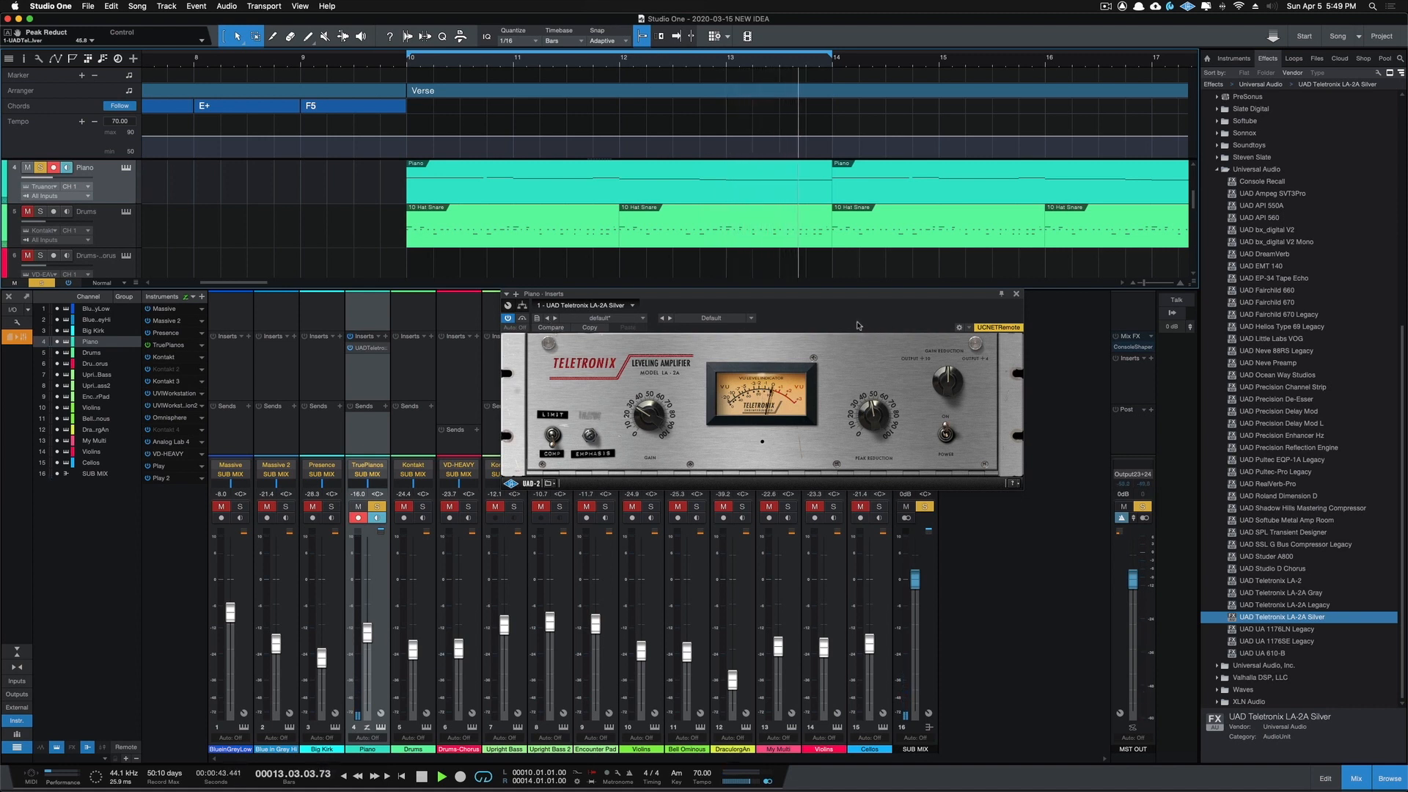
{"action": "key", "text": "space"}
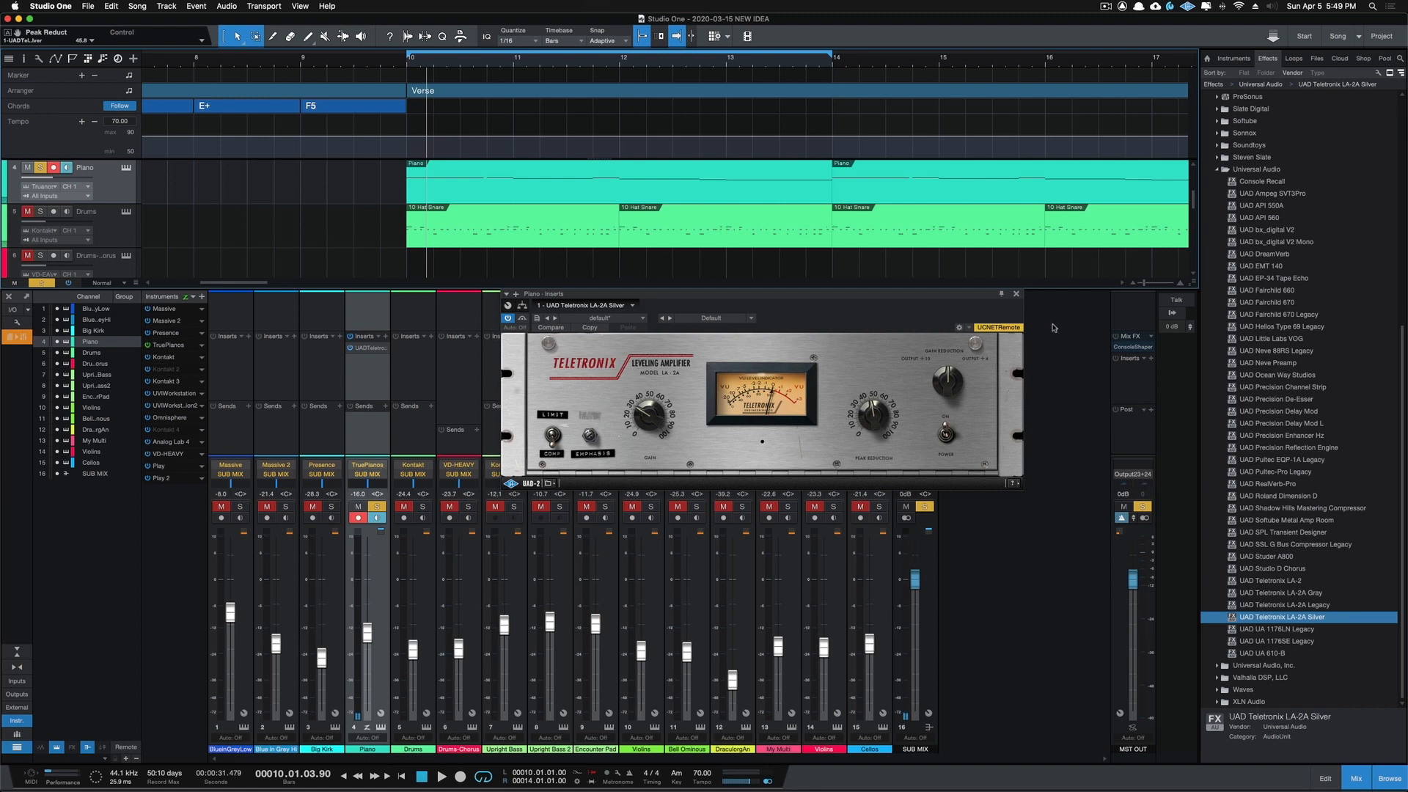
{"action": "left_click", "coordinate": [1016, 295]}
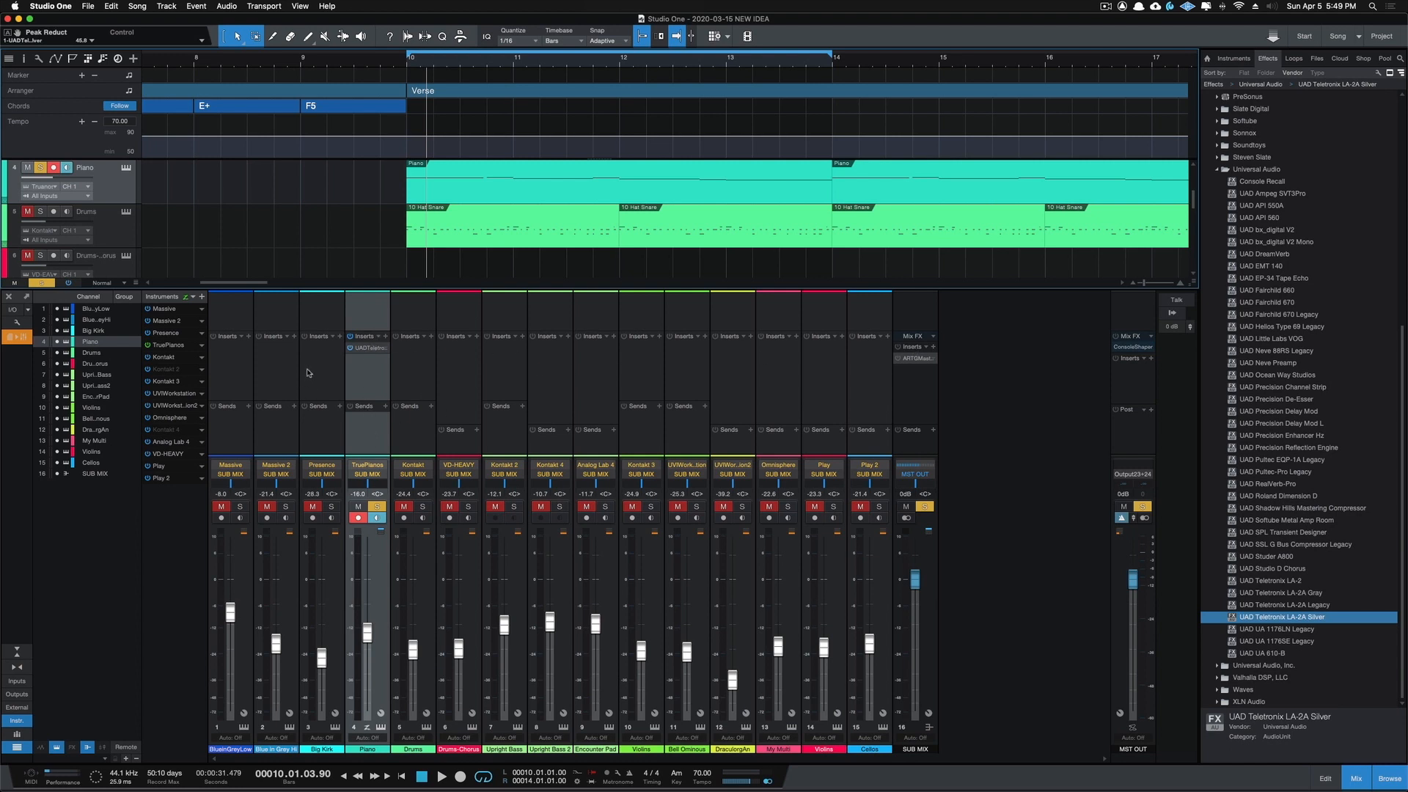
Step: Solo the Big Kirk channel alongside the Piano and play the looped Verse from bar 10
{"action": "left_click", "coordinate": [330, 506]}
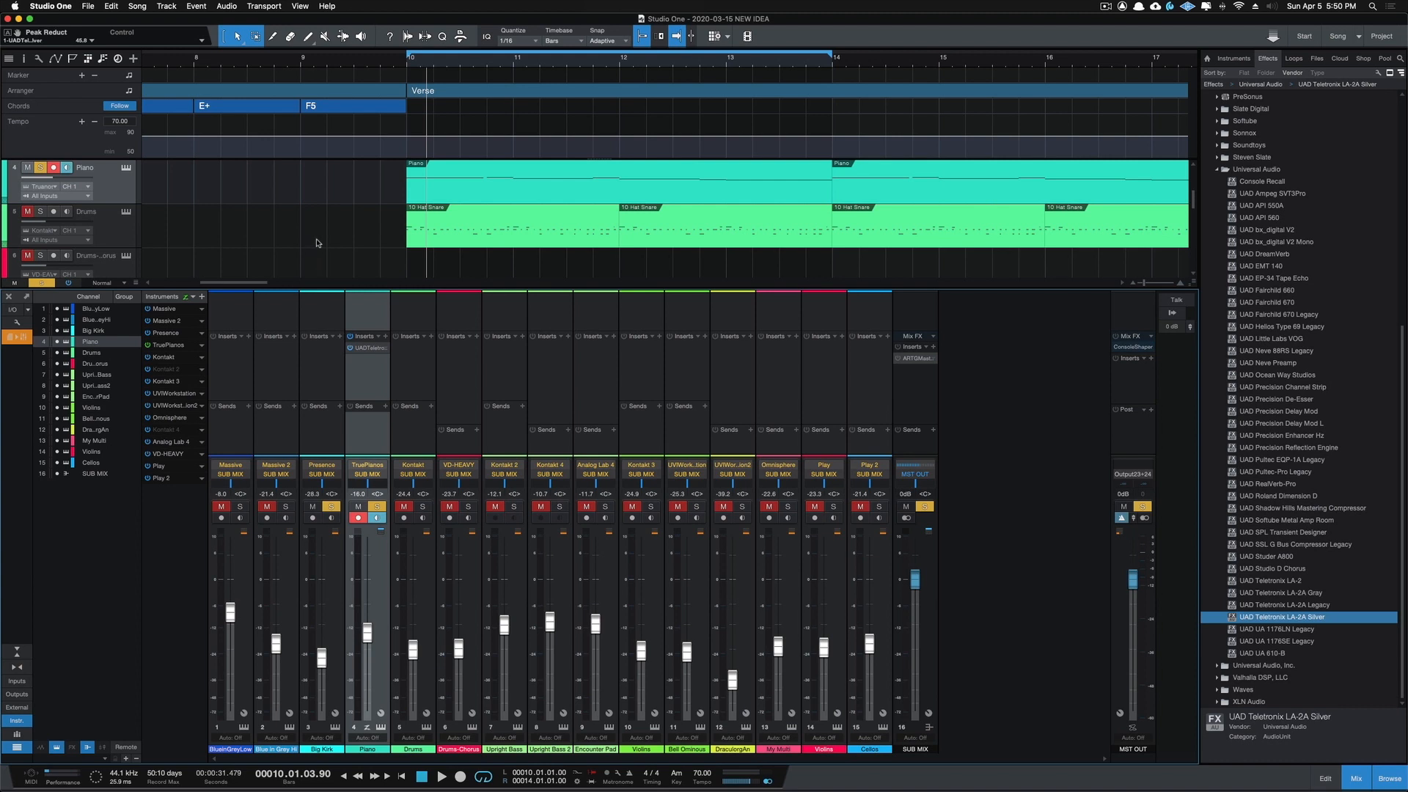
{"action": "scroll", "coordinate": [317, 242], "scroll_direction": "up", "scroll_amount": 3}
{"action": "left_click", "coordinate": [408, 65]}
{"action": "key", "text": "space"}
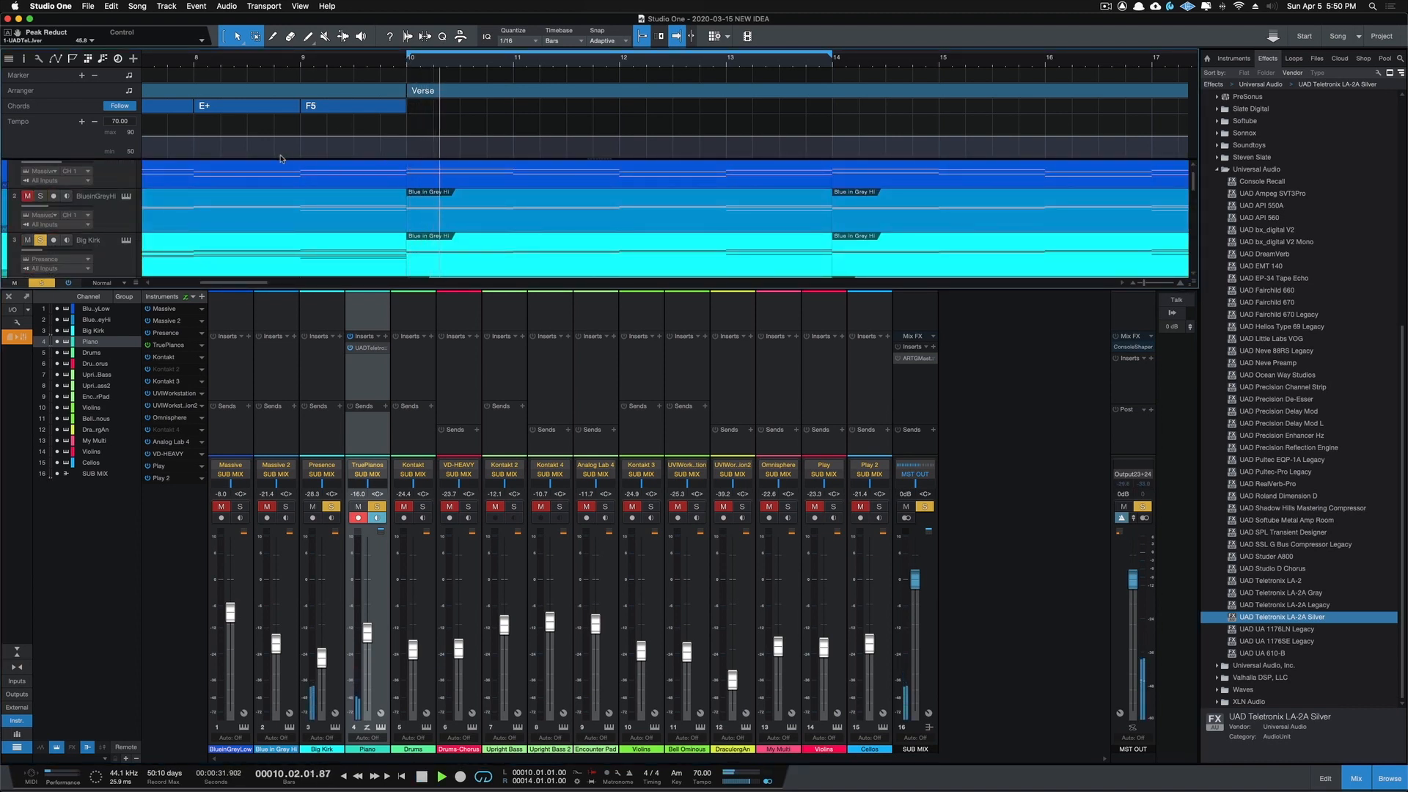
{"action": "scroll", "coordinate": [281, 158], "scroll_direction": "down", "scroll_amount": 1}
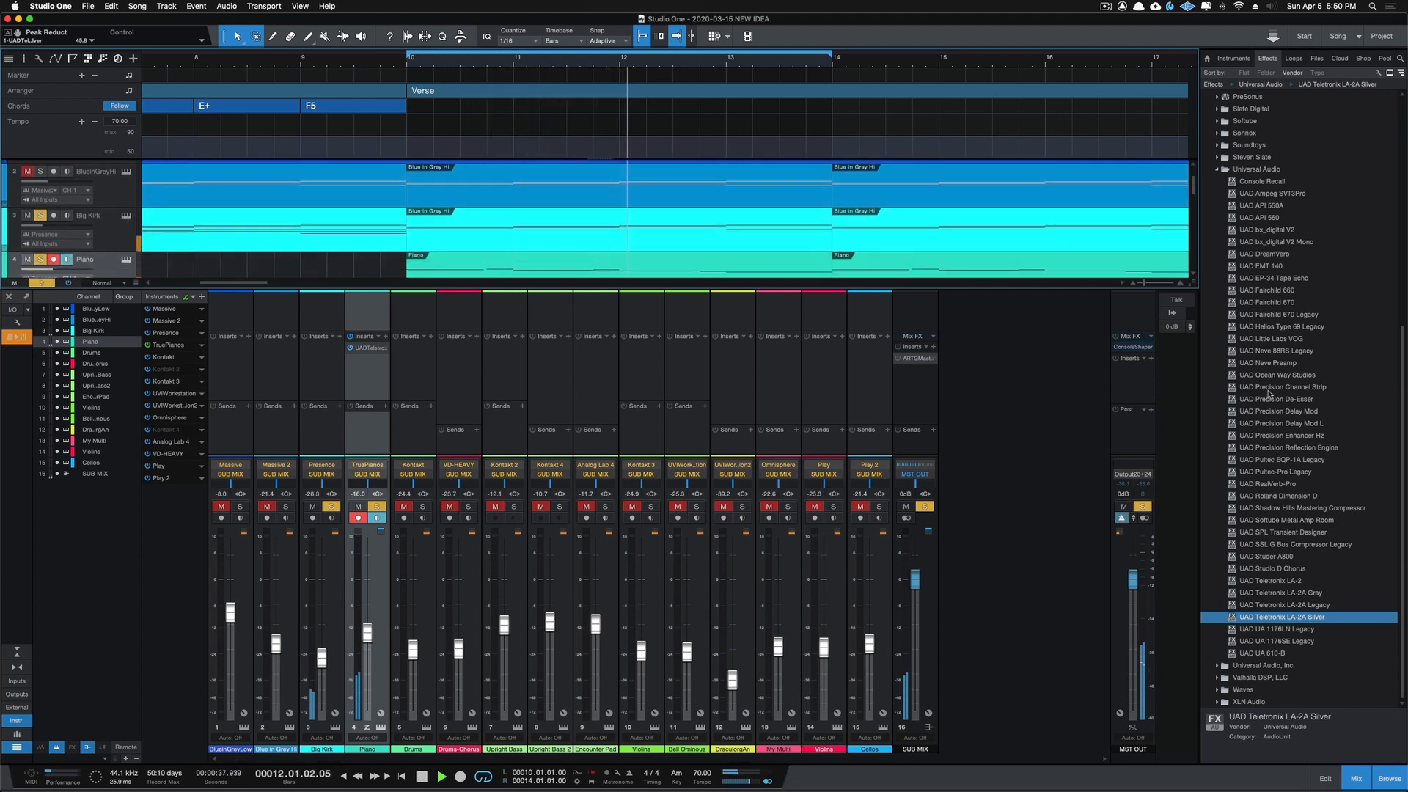
Step: Add UAD Precision Channel Strip to the Big Kirk channel with the DI-Clean Presence preset, and compare it against bypass
{"action": "left_click_drag", "start_coordinate": [1267, 387], "coordinate": [330, 378]}
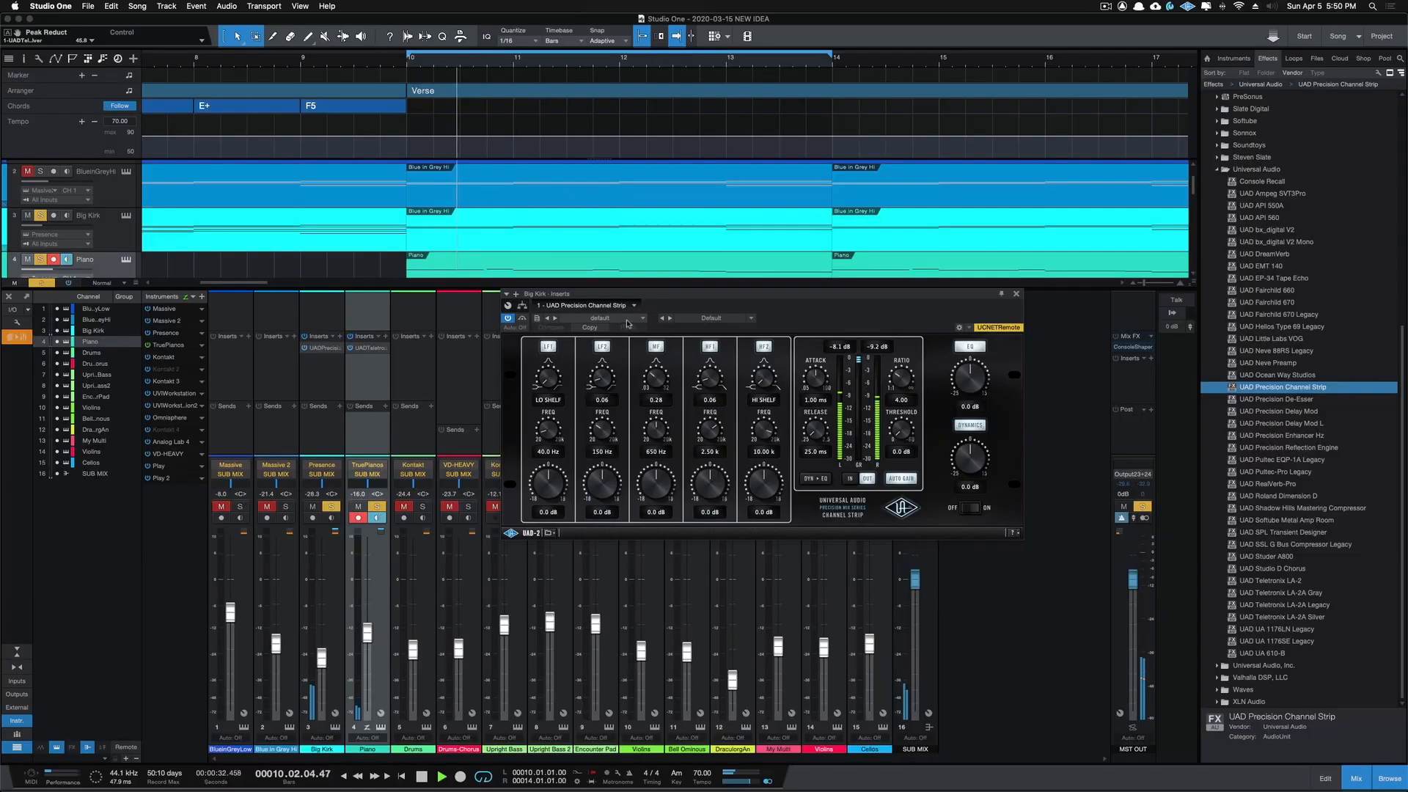
{"action": "left_click", "coordinate": [632, 324]}
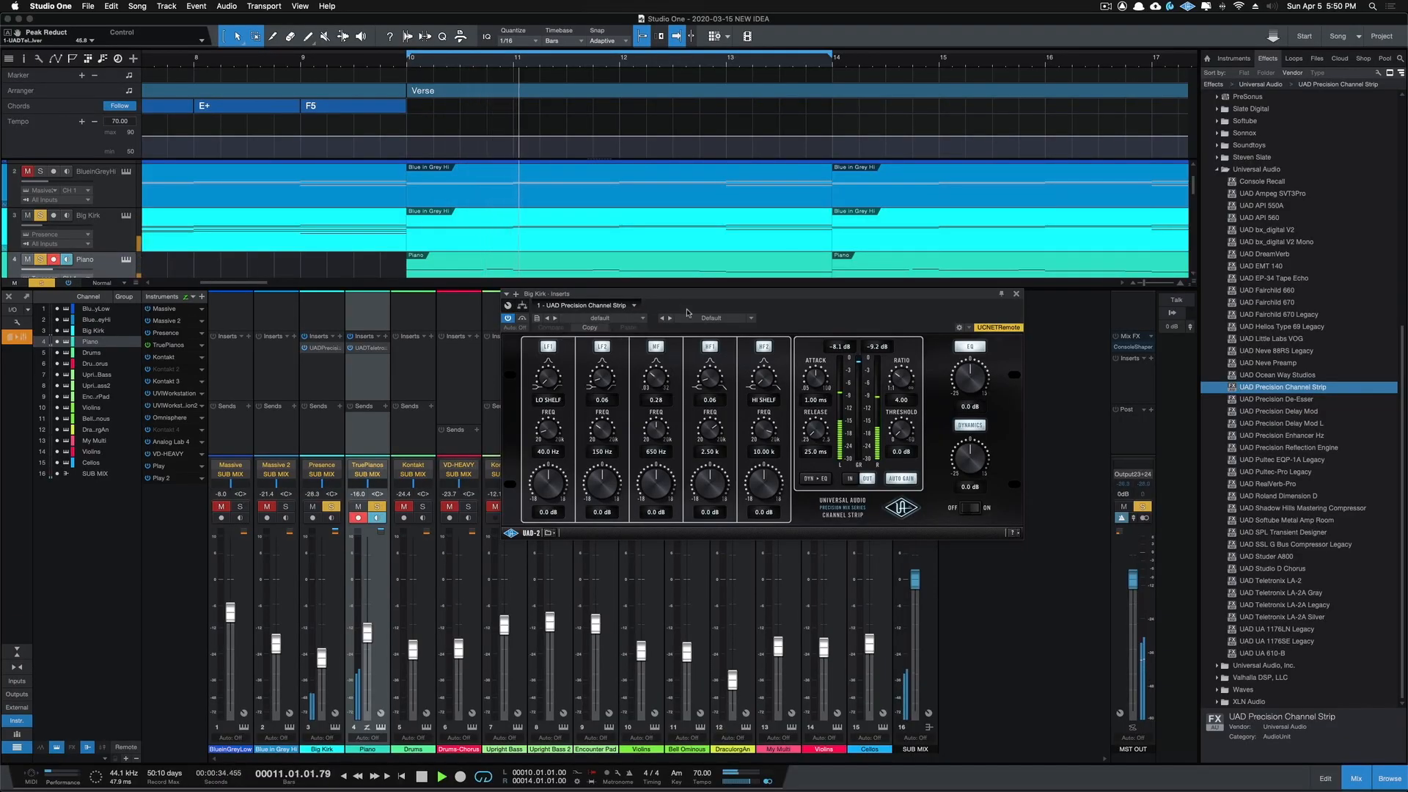
{"action": "left_click", "coordinate": [750, 319]}
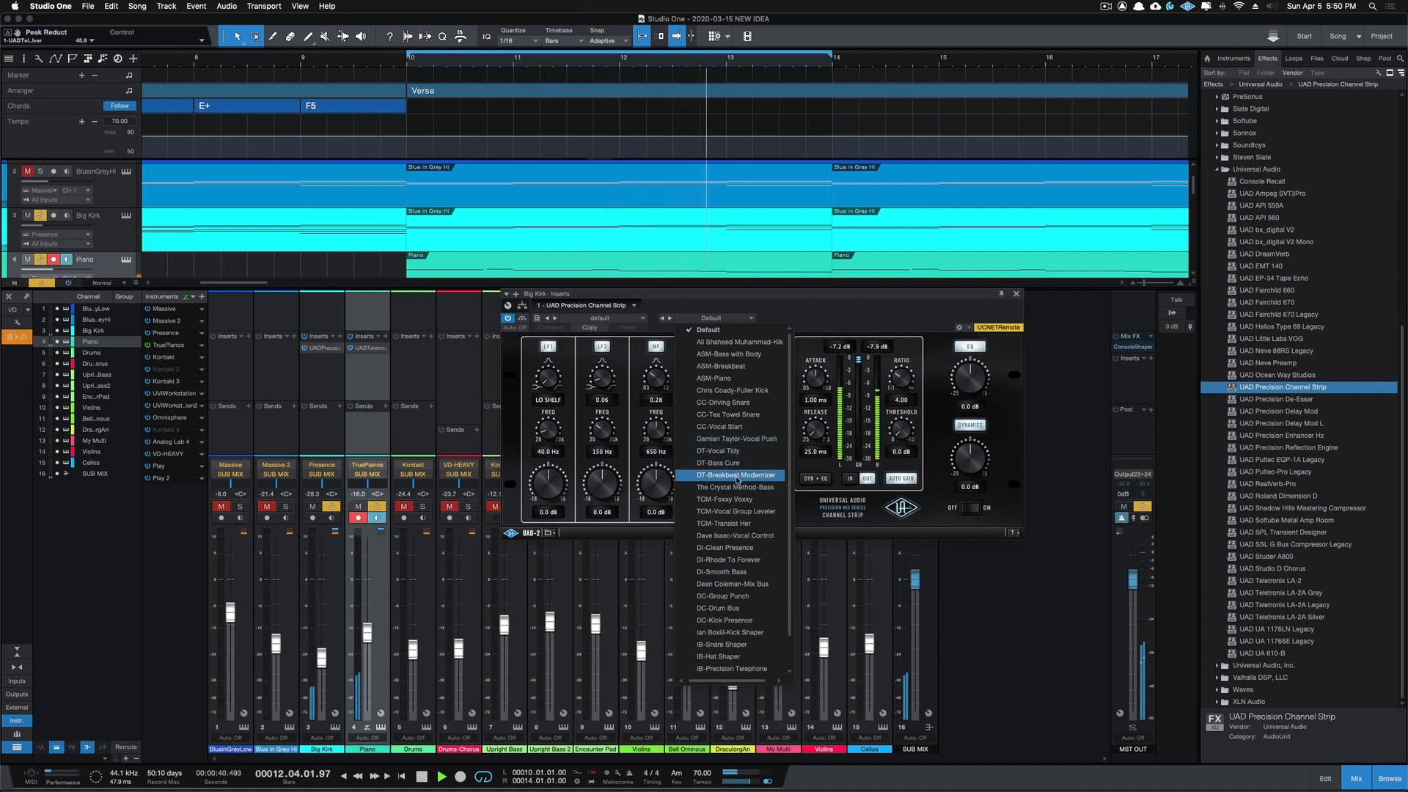
{"action": "left_click", "coordinate": [734, 548]}
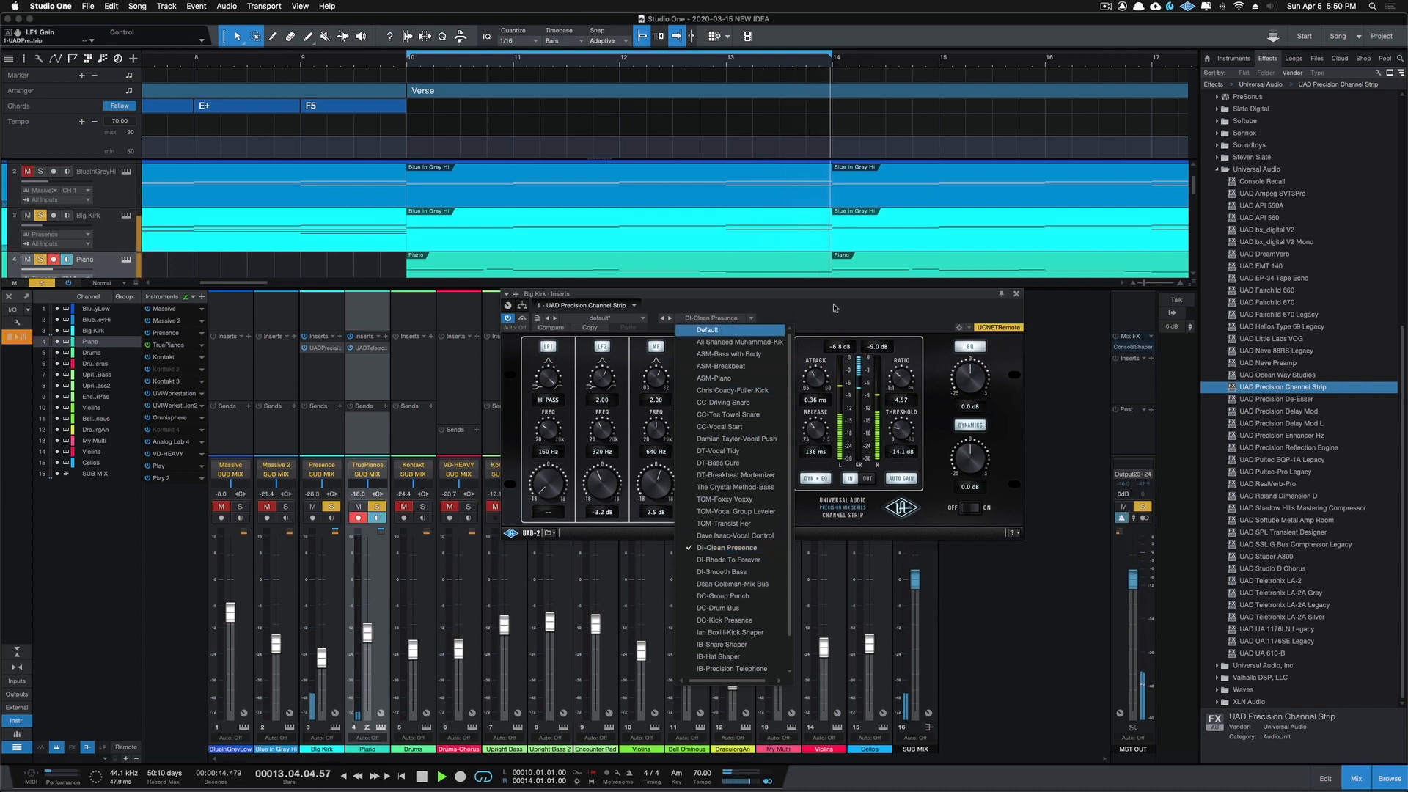
{"action": "left_click", "coordinate": [833, 306]}
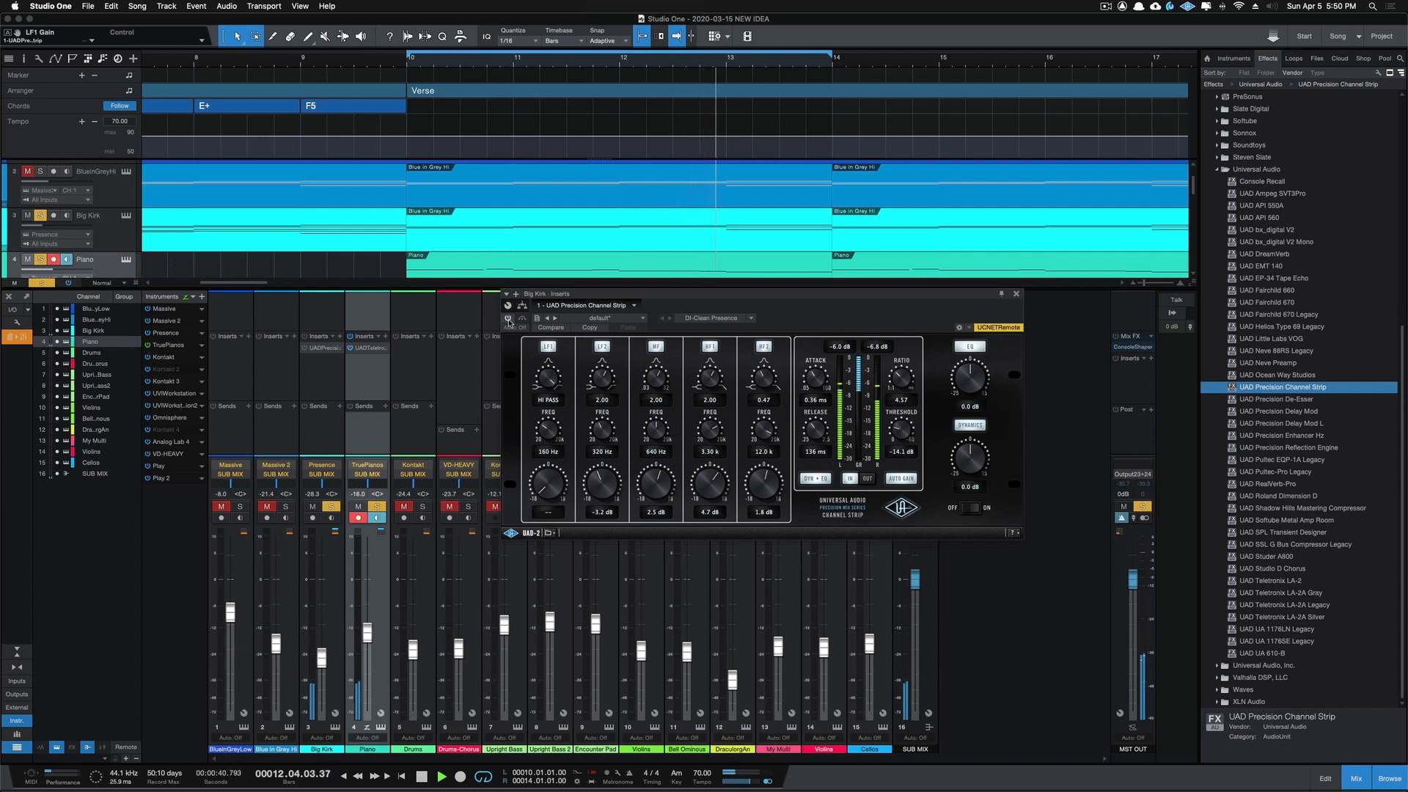
{"action": "left_click", "coordinate": [508, 319]}
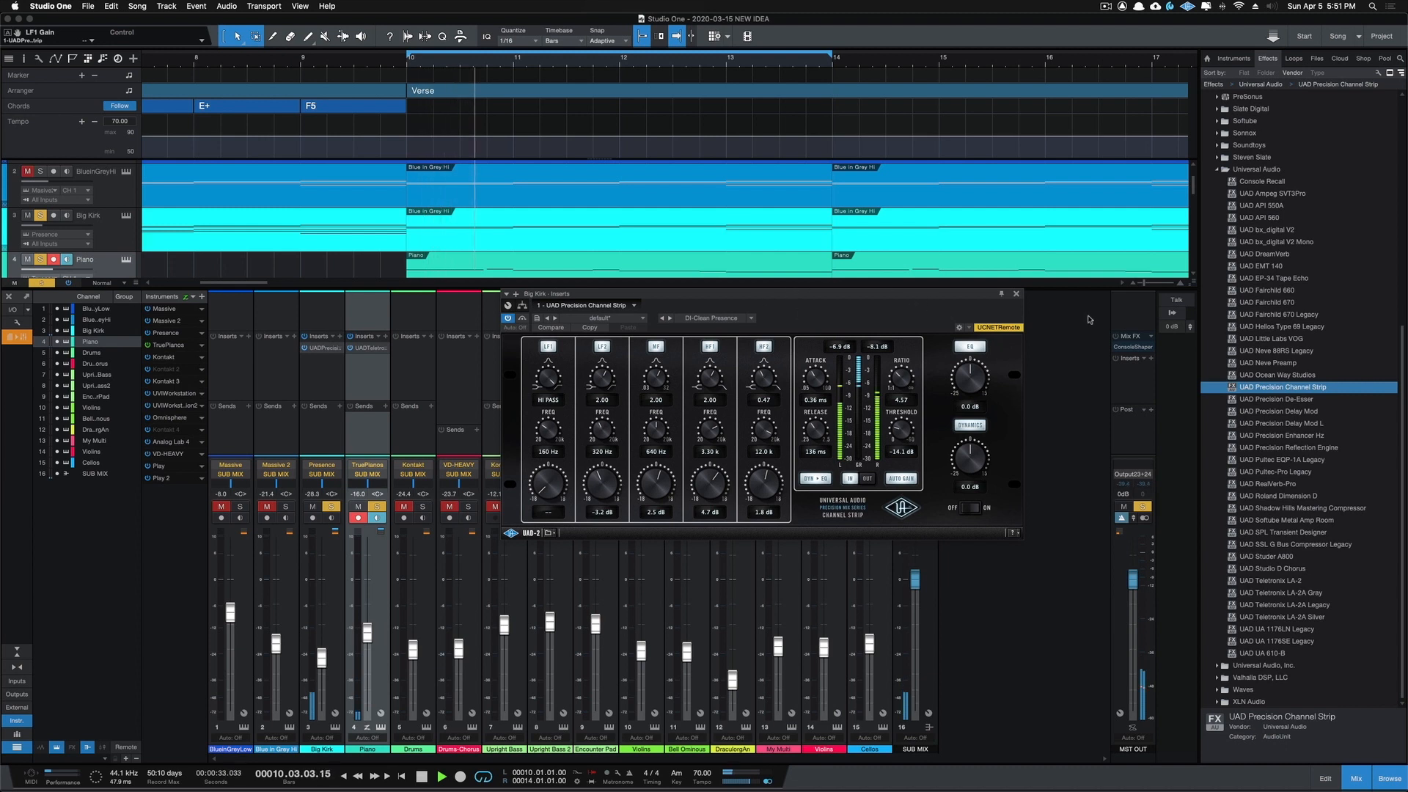
{"action": "left_click", "coordinate": [1016, 295]}
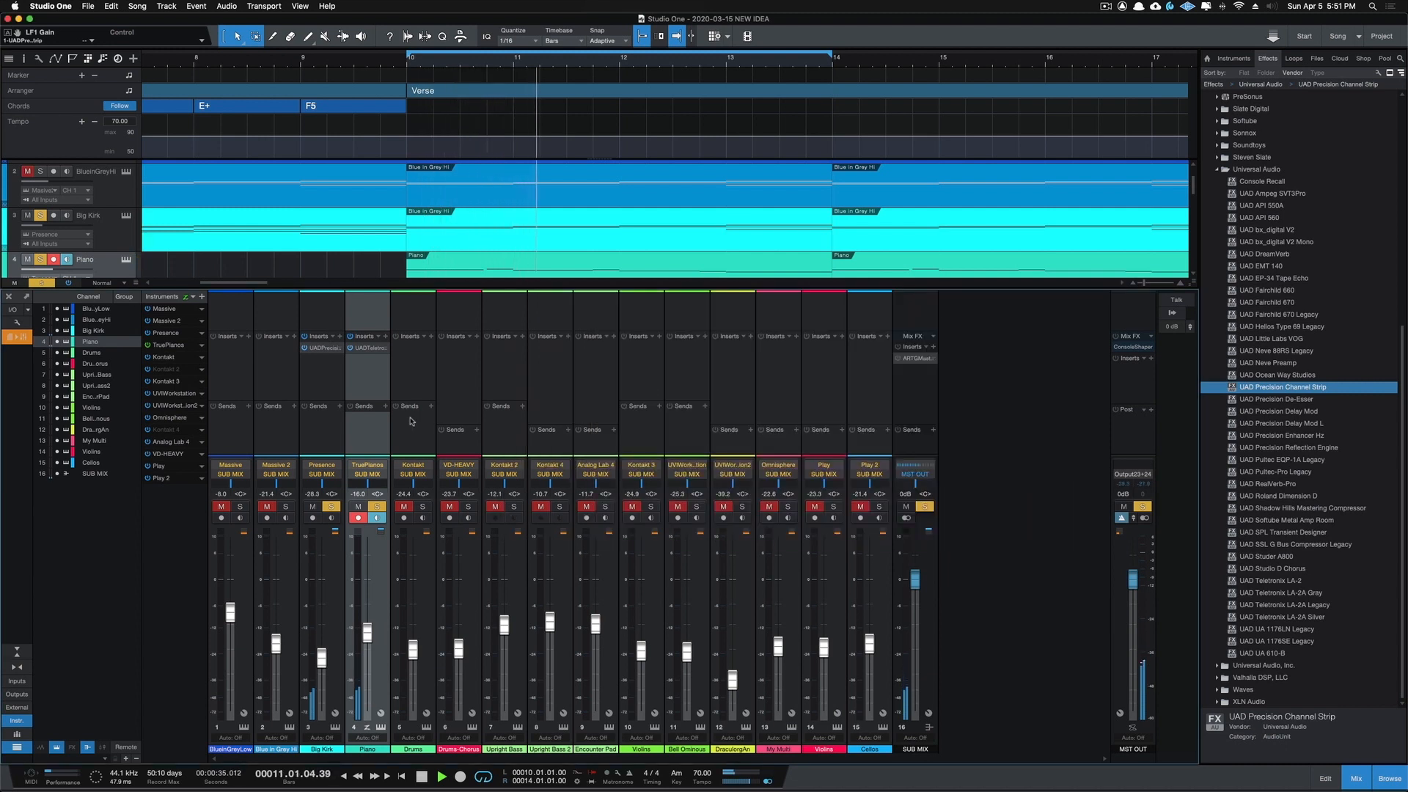
Step: Solo the Drums channel and insert UAD Fairchild 670 on it with the RH-Dreamy Drum Bus preset
{"action": "left_click", "coordinate": [423, 506]}
{"action": "left_click", "coordinate": [404, 506]}
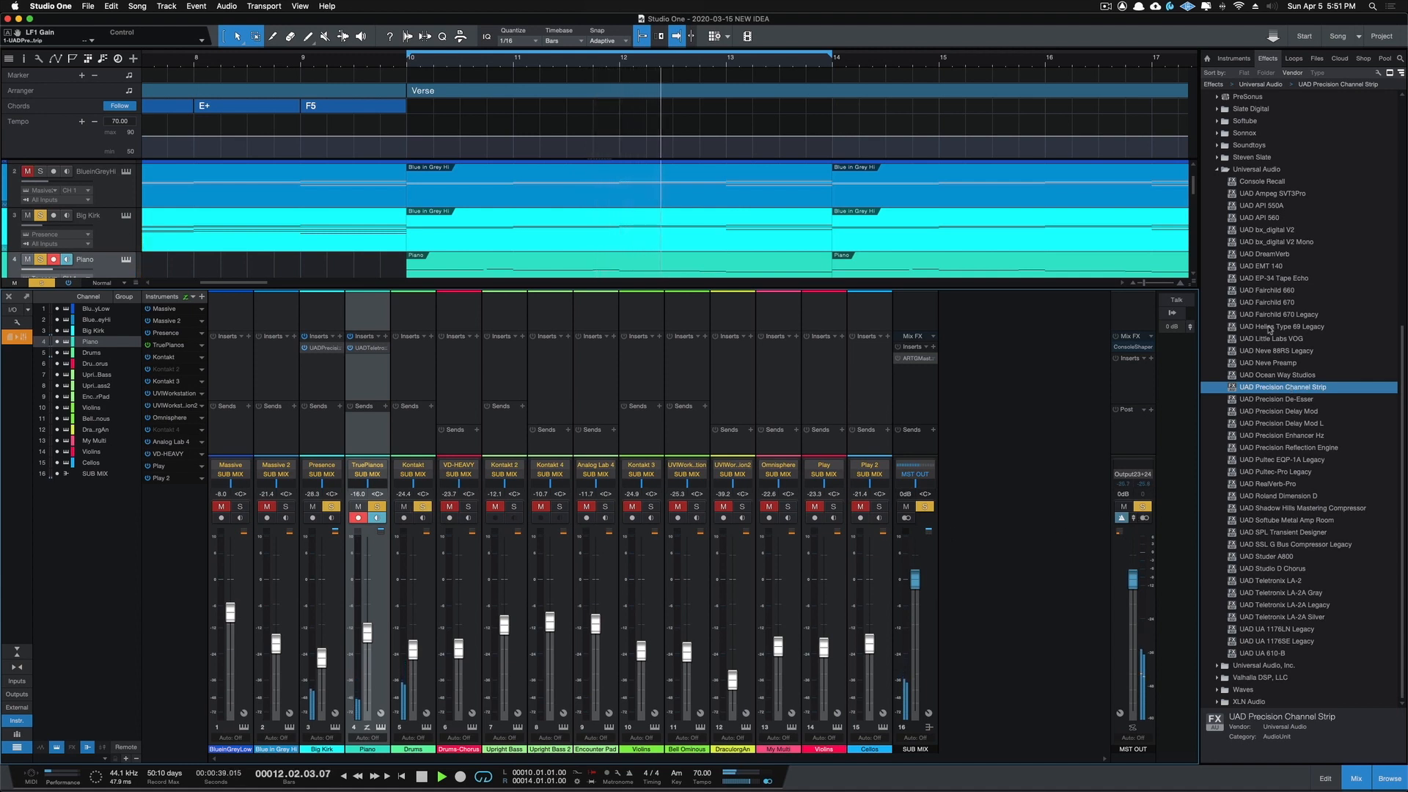
{"action": "left_click_drag", "start_coordinate": [1254, 304], "coordinate": [420, 358]}
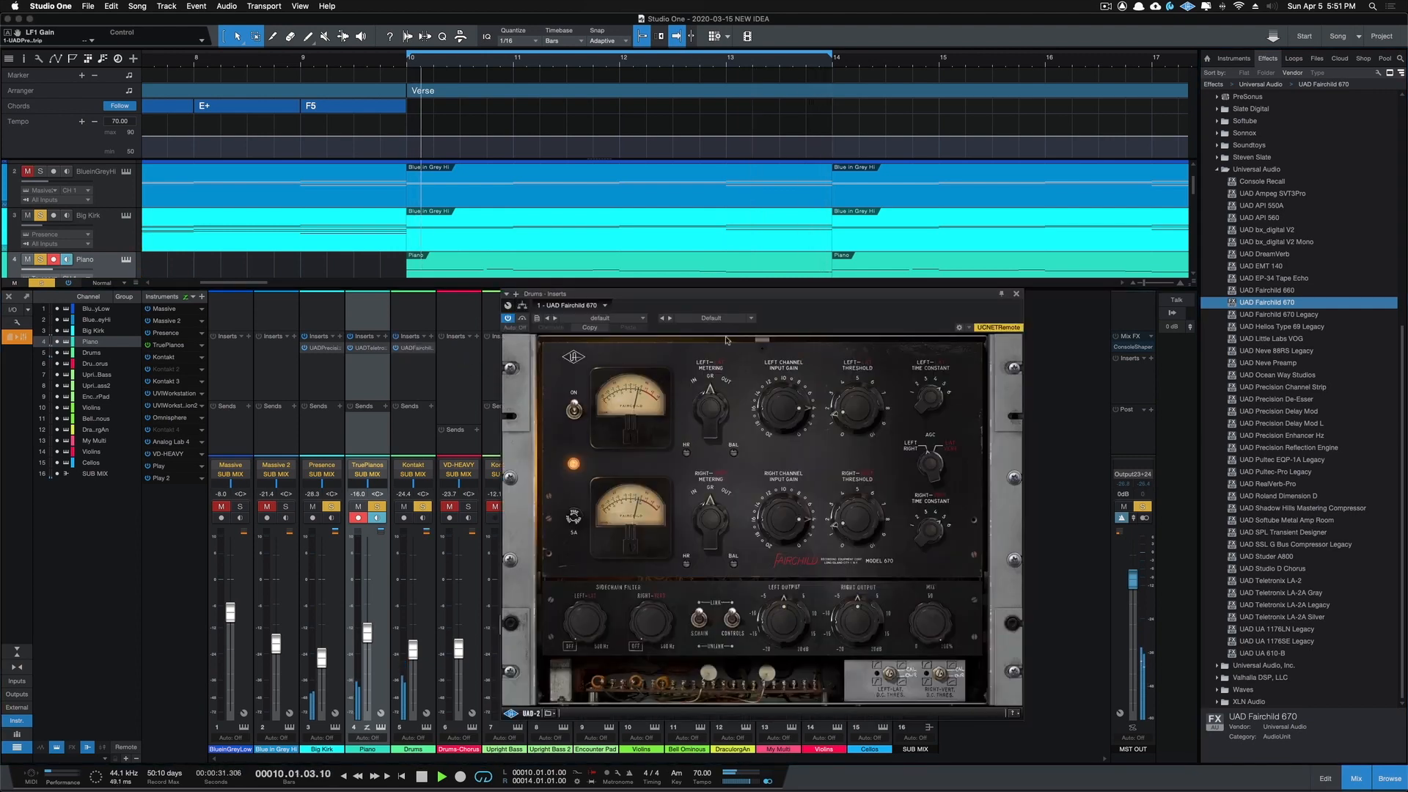
{"action": "left_click", "coordinate": [749, 318]}
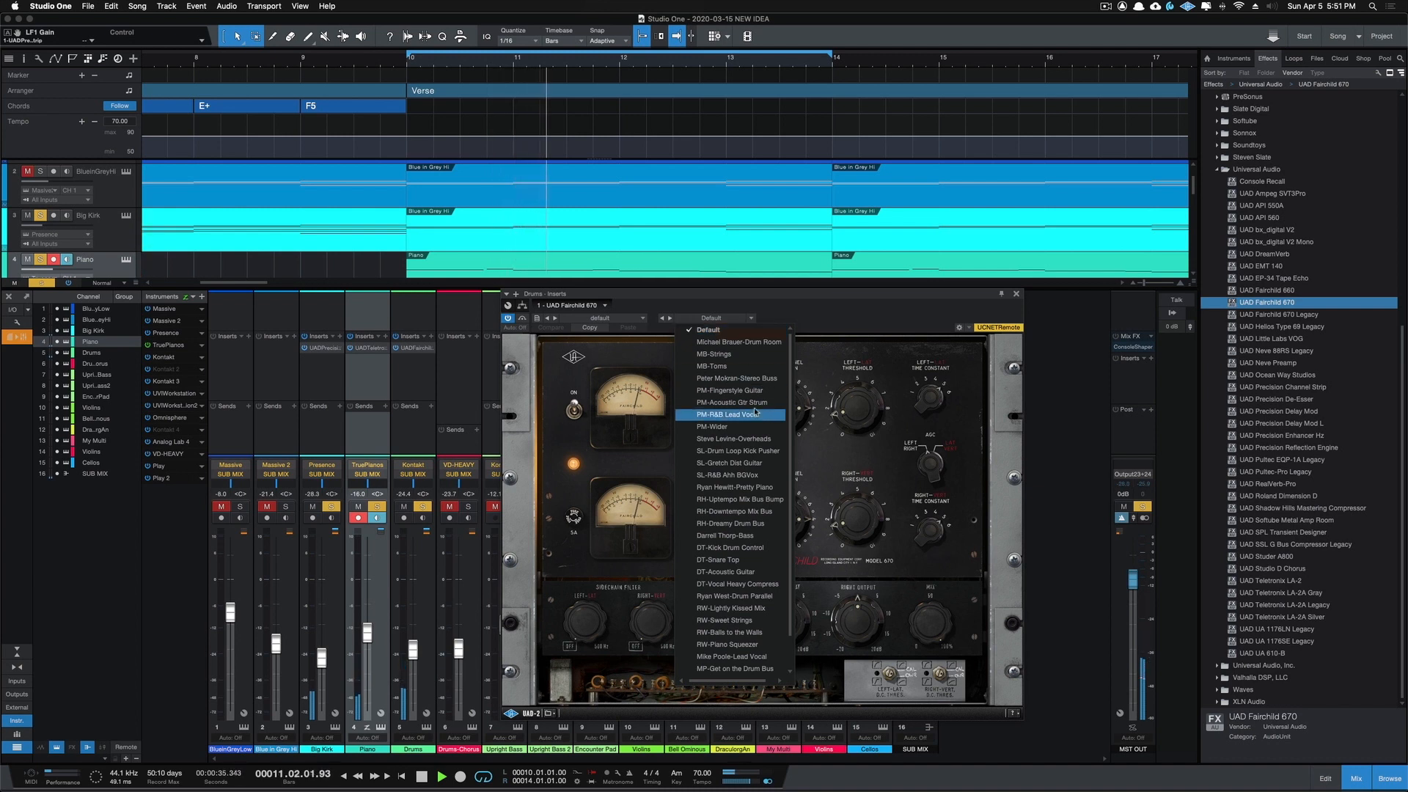
{"action": "left_click", "coordinate": [735, 525]}
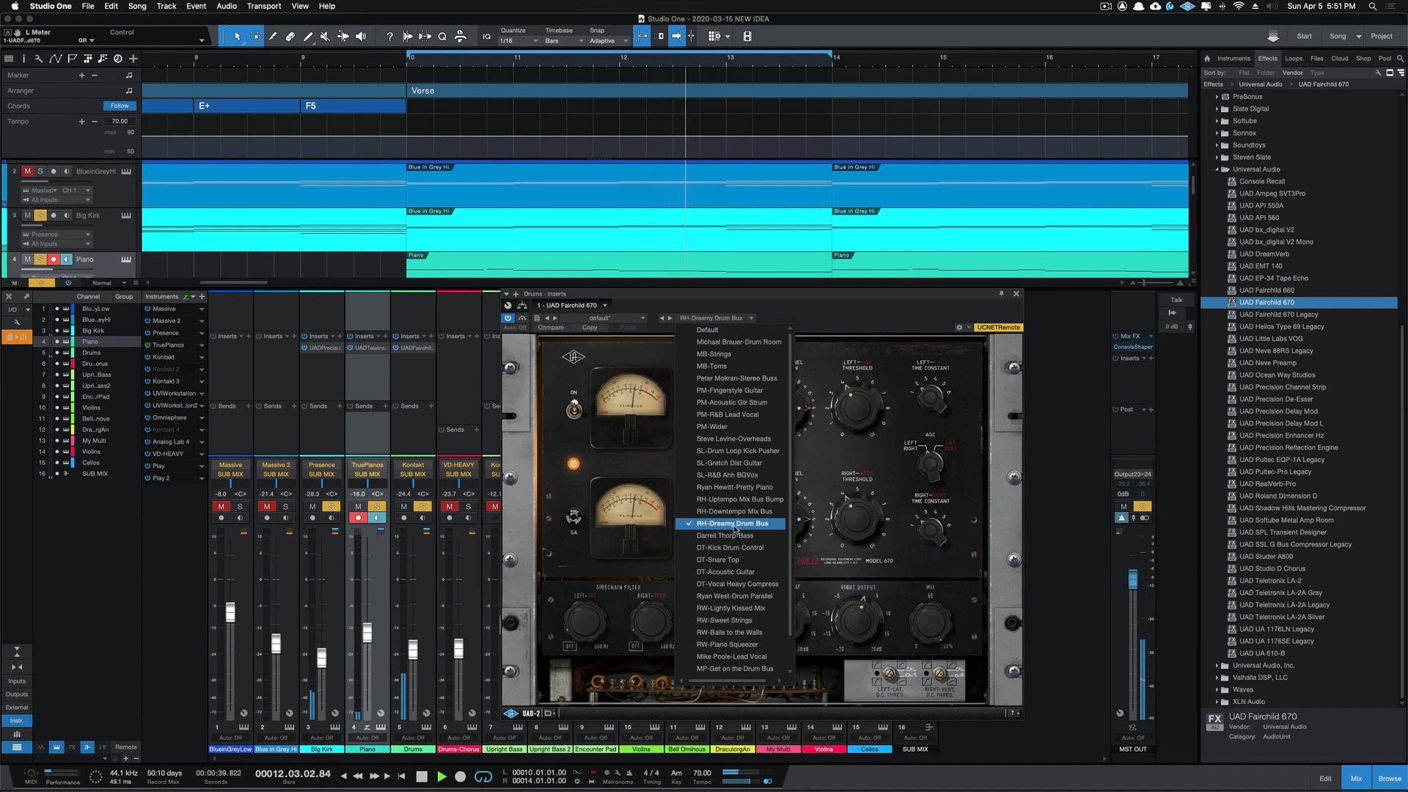
{"action": "left_click", "coordinate": [856, 320]}
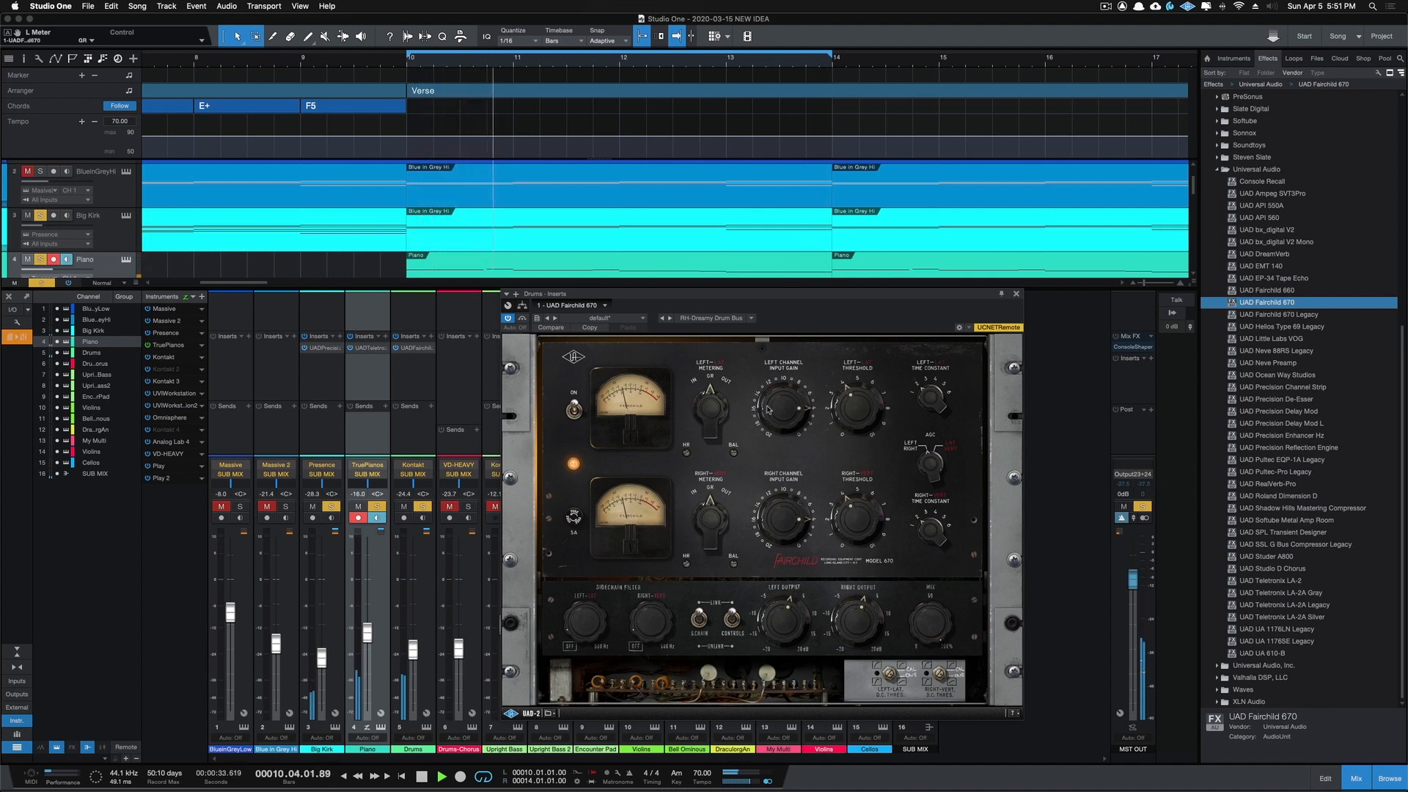
Step: Adjust the Fairchild 670's left channel input gain to about -16 dB and compare the drums against bypass
{"action": "left_click_drag", "start_coordinate": [770, 424], "coordinate": [763, 454]}
{"action": "left_click_drag", "start_coordinate": [767, 405], "coordinate": [781, 368]}
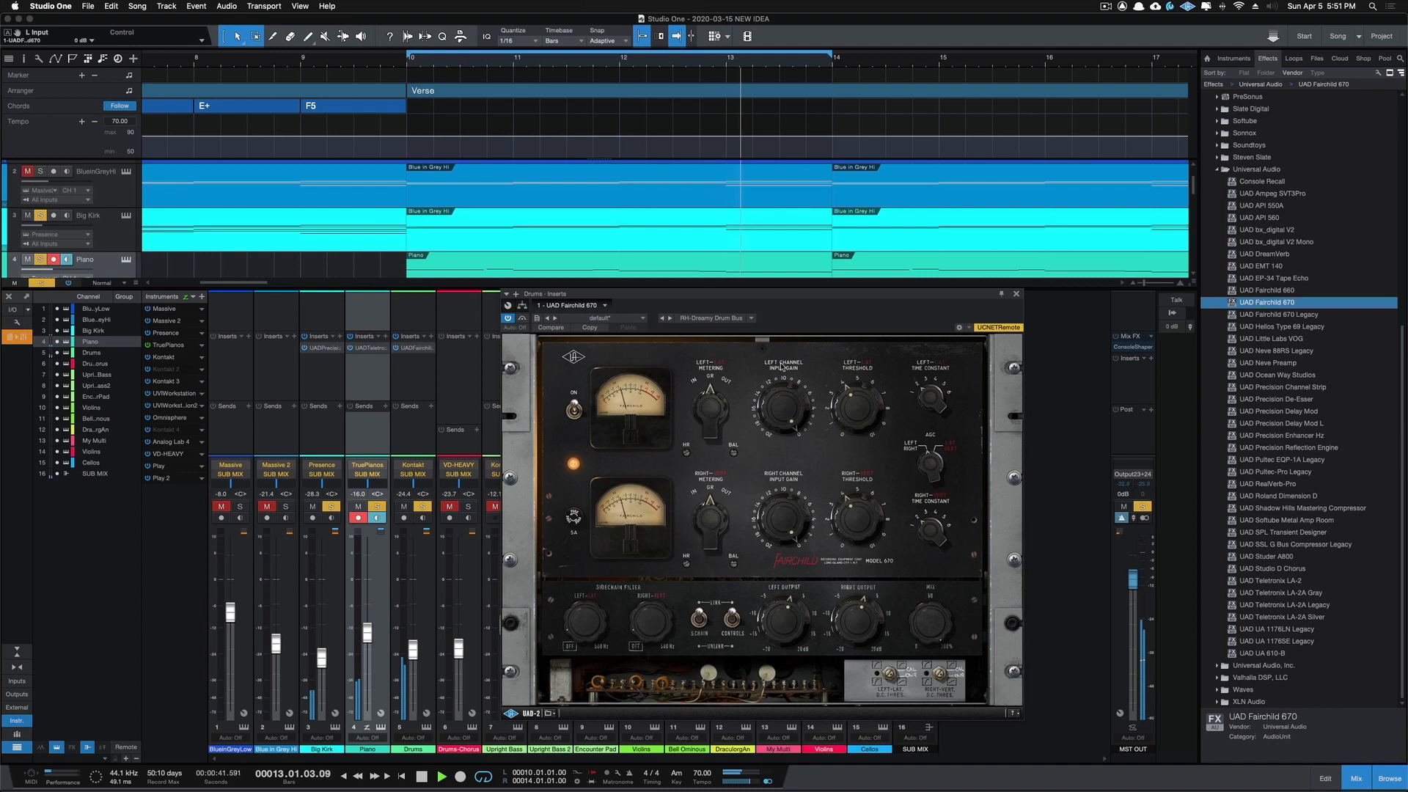
{"action": "left_click_drag", "start_coordinate": [772, 424], "coordinate": [761, 465]}
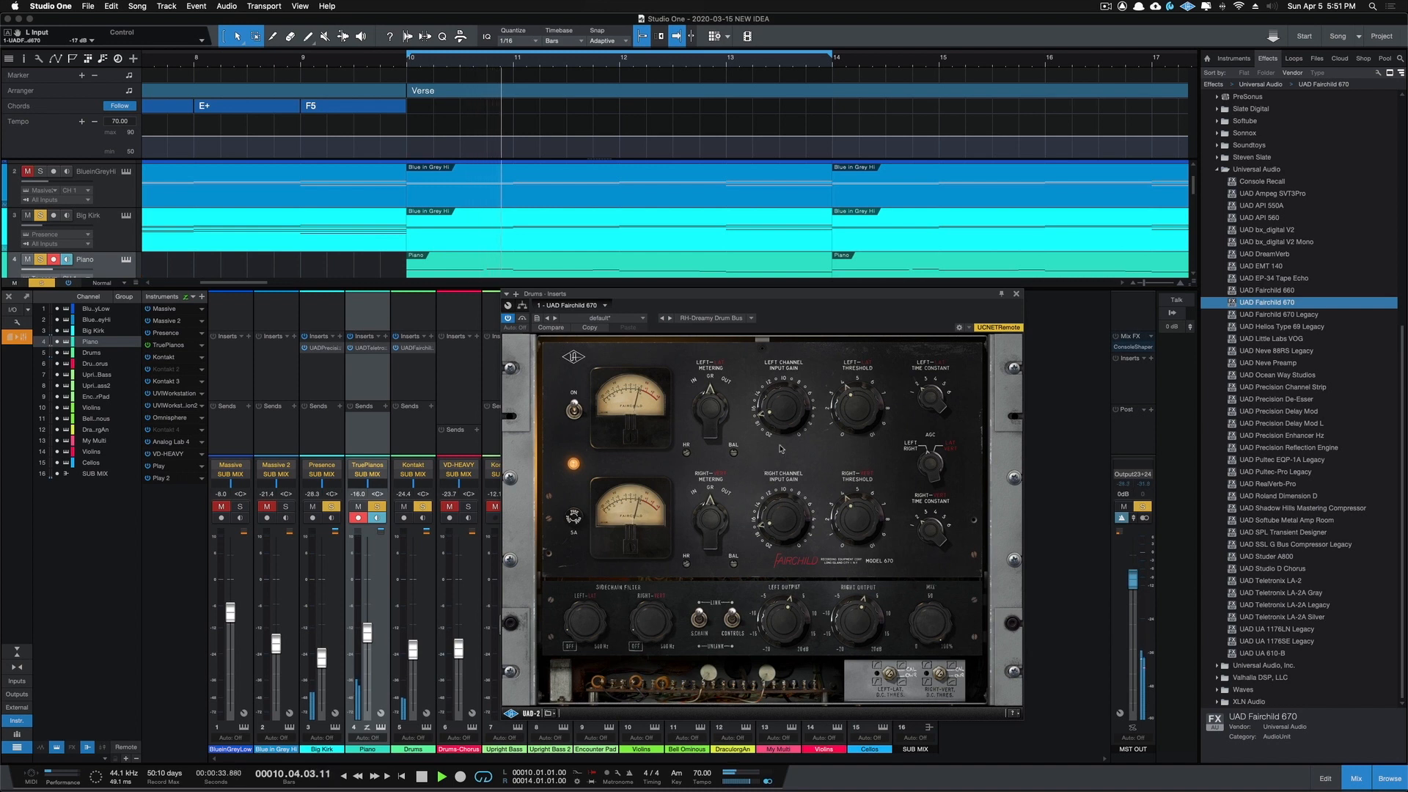
{"action": "left_click_drag", "start_coordinate": [781, 416], "coordinate": [781, 413]}
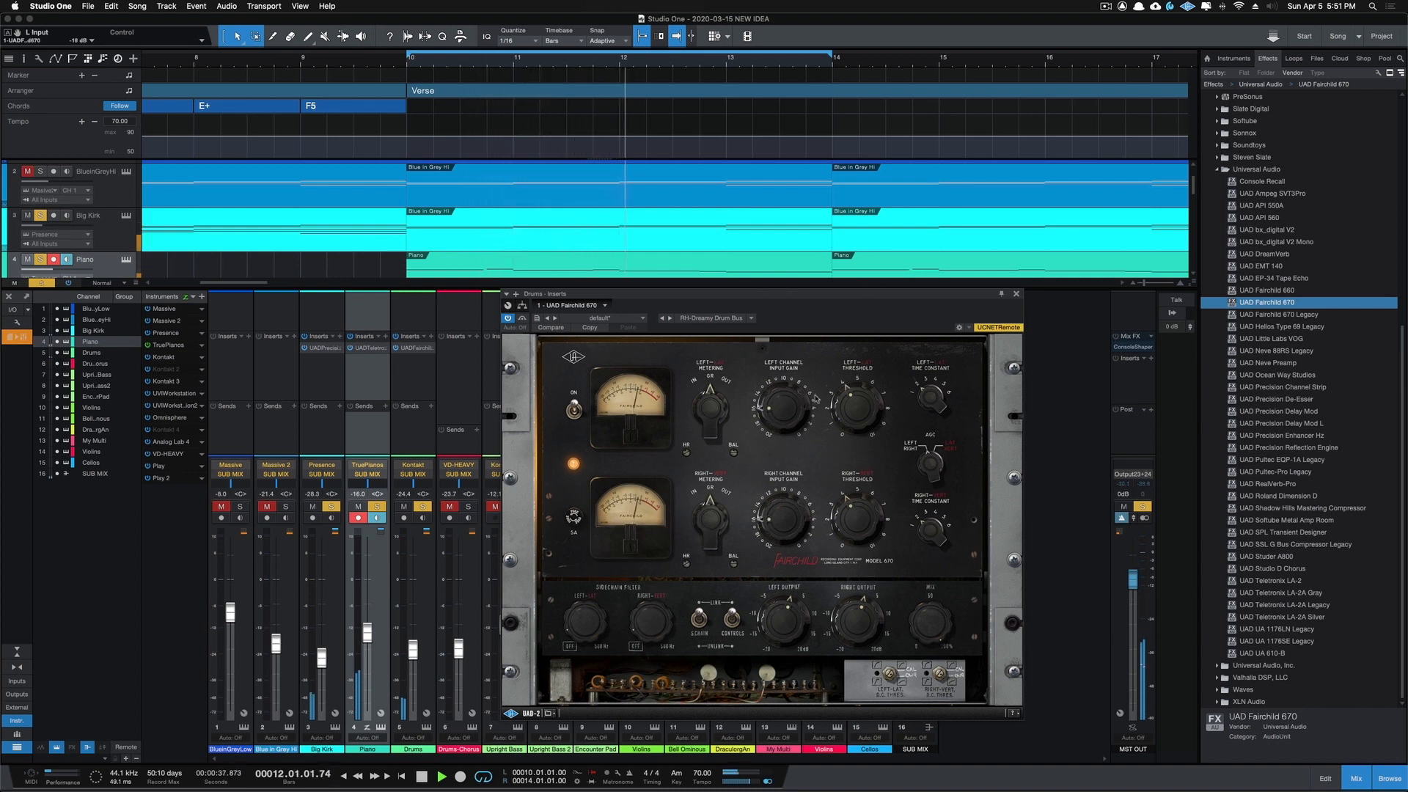
{"action": "left_click", "coordinate": [508, 319]}
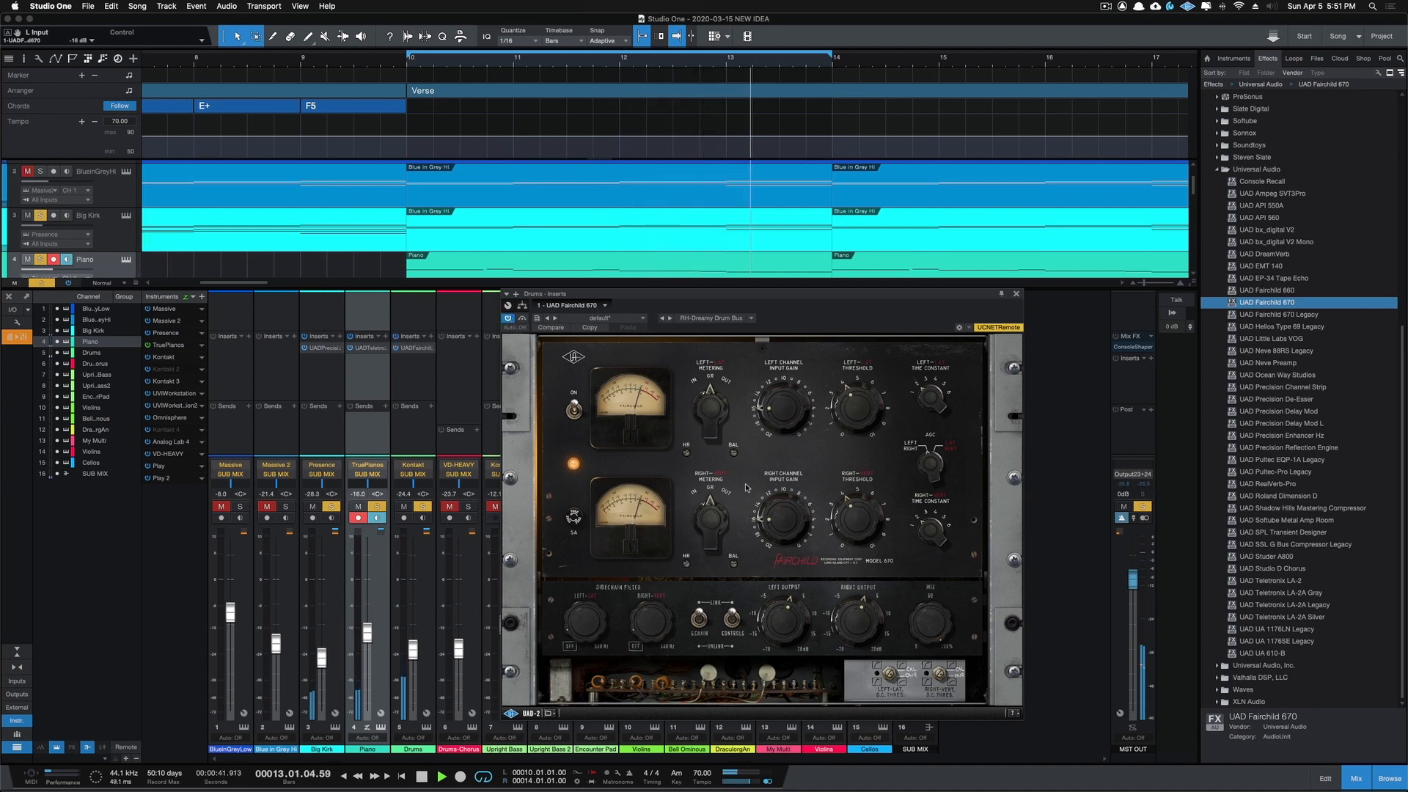
Step: Raise the Fairchild 670's output to about 10.9 dB, comparing the drum level against bypass
{"action": "left_click_drag", "start_coordinate": [863, 621], "coordinate": [858, 603]}
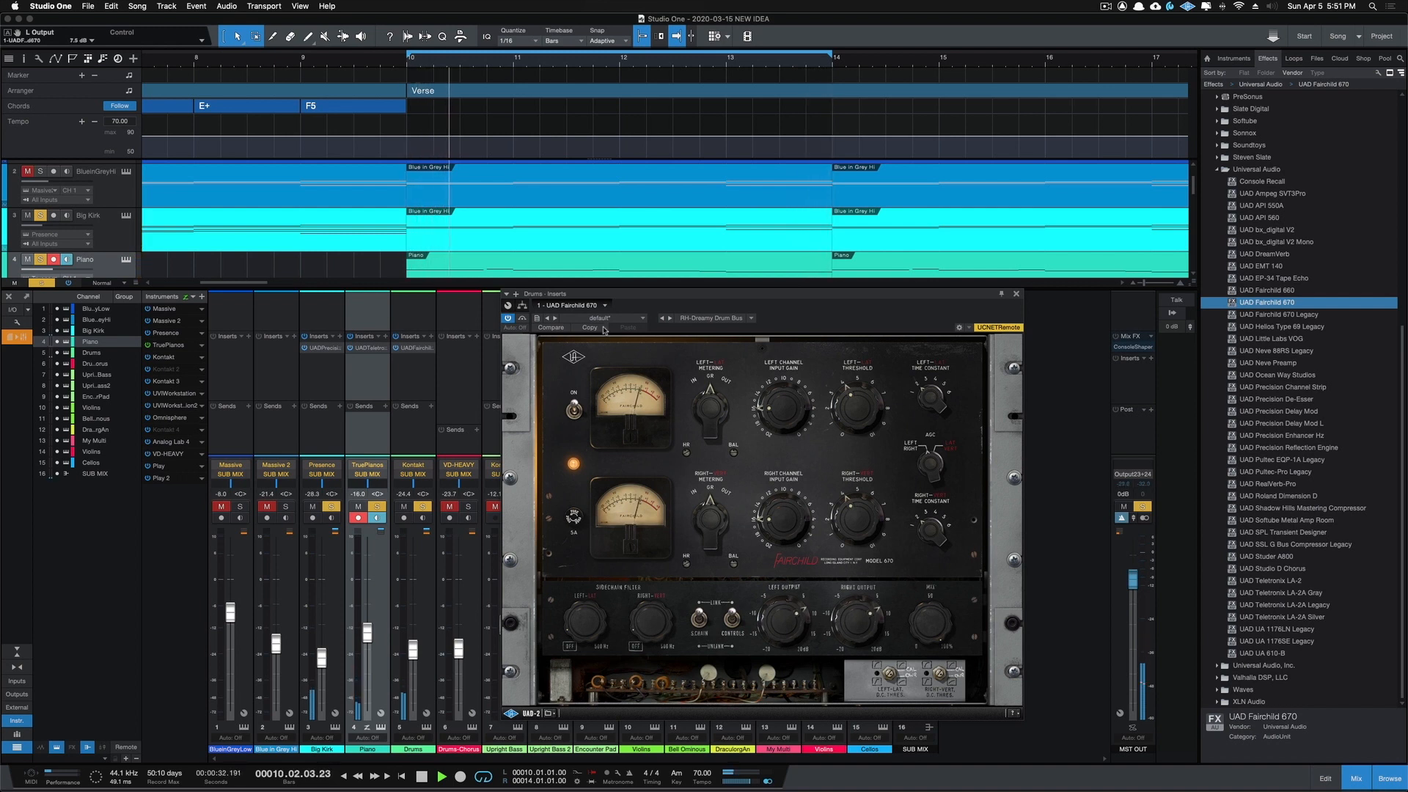
{"action": "left_click", "coordinate": [509, 320]}
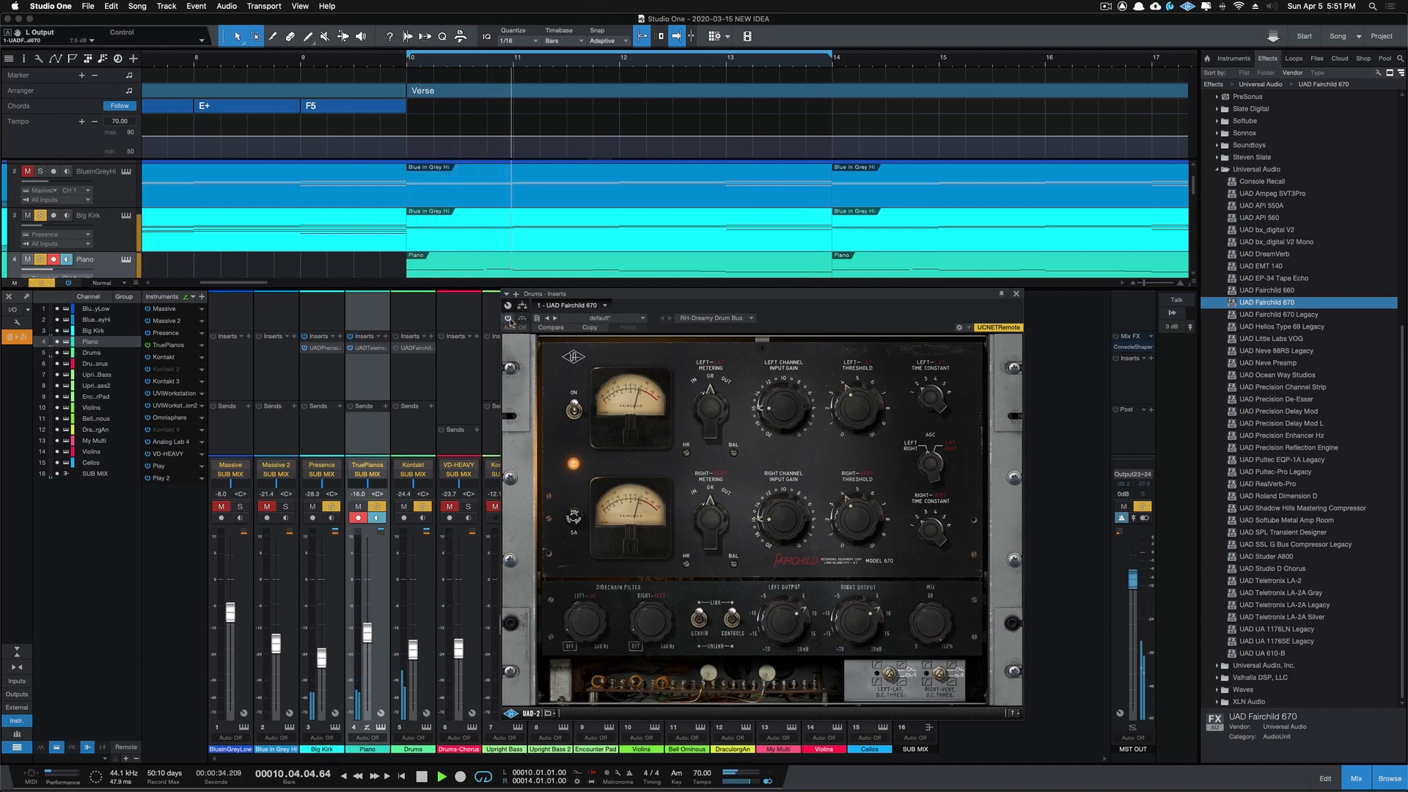
{"action": "left_click", "coordinate": [509, 319]}
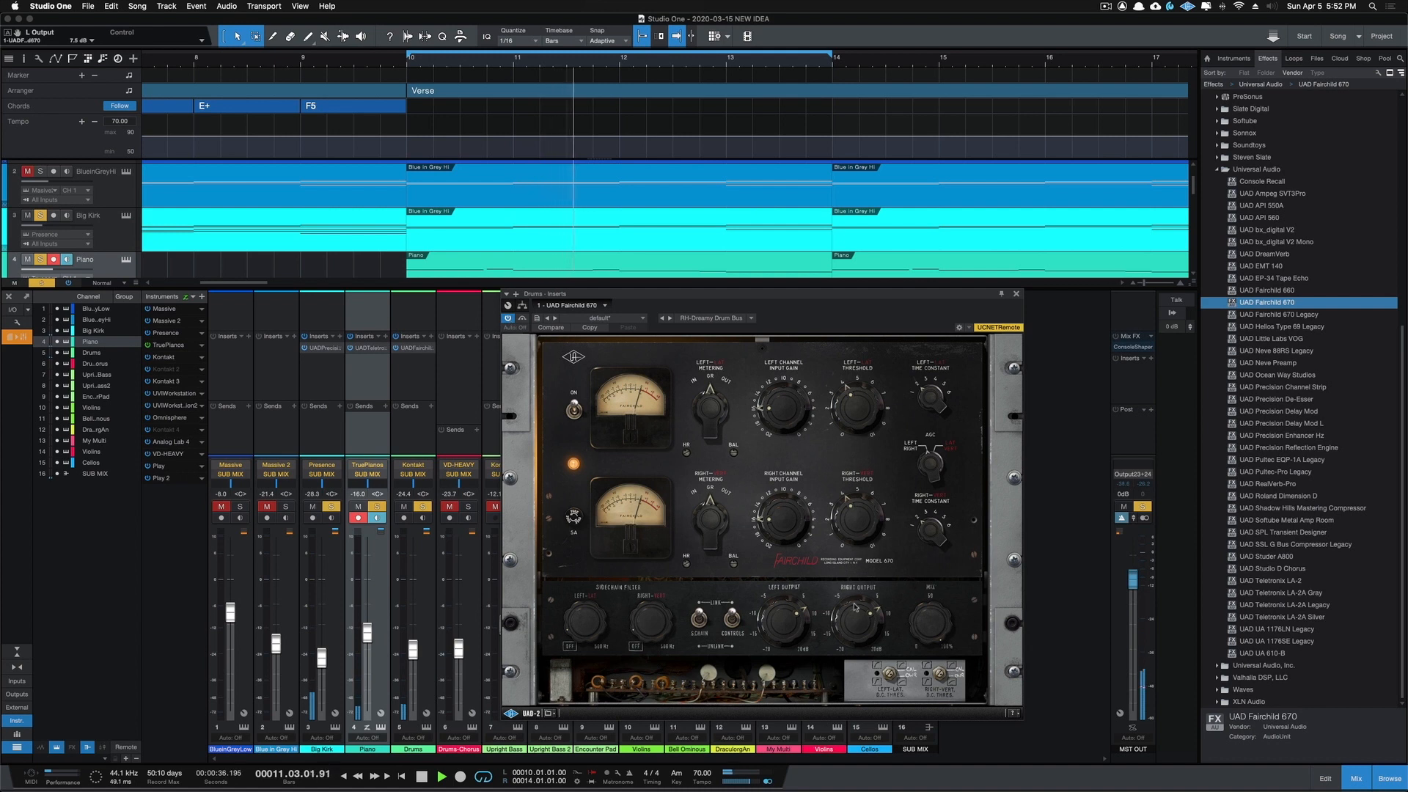
{"action": "left_click_drag", "start_coordinate": [856, 607], "coordinate": [853, 606]}
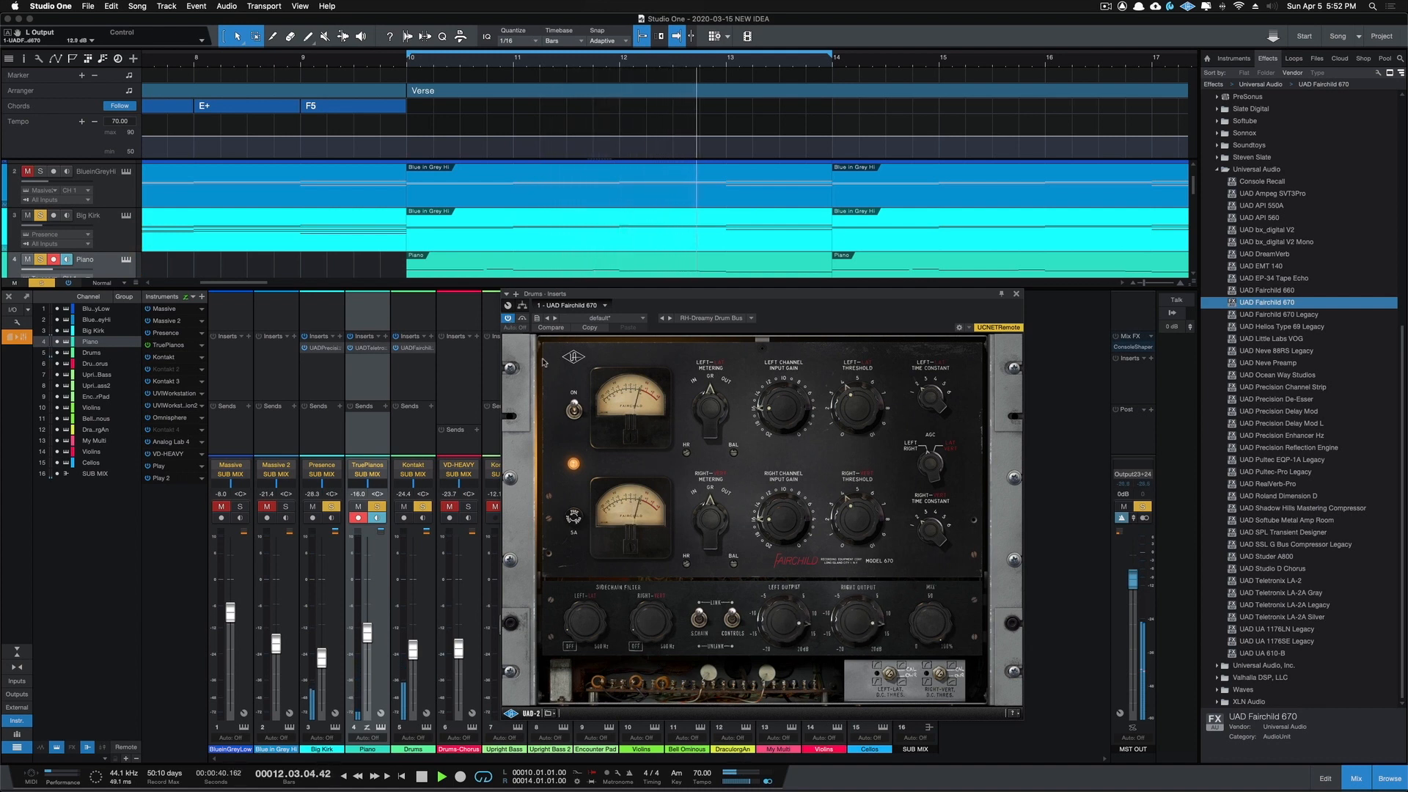
Step: Set the Fairchild 670's left channel input gain to about -15 dB and compare the drums against bypass
{"action": "left_click", "coordinate": [509, 320]}
{"action": "left_click", "coordinate": [509, 319]}
{"action": "left_click_drag", "start_coordinate": [864, 624], "coordinate": [864, 620]}
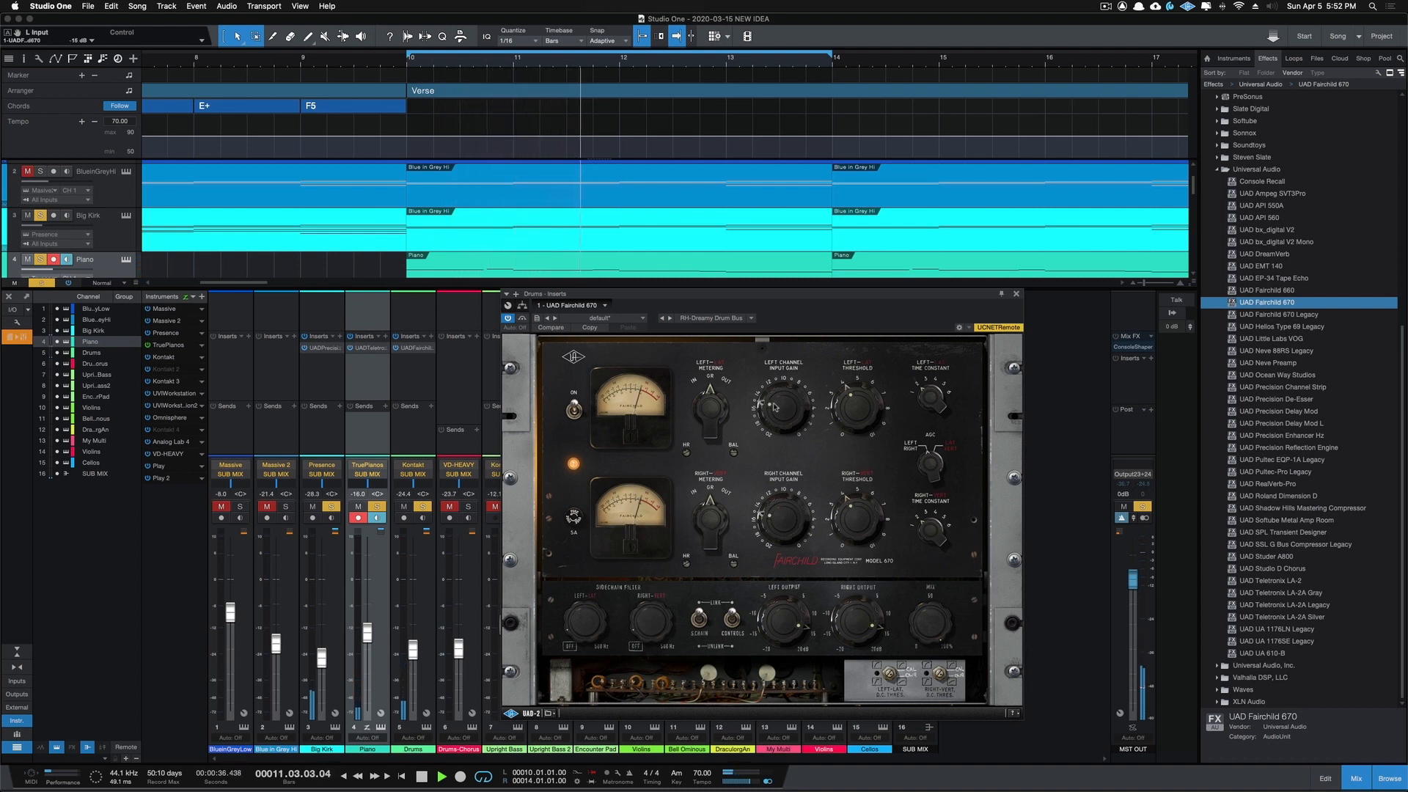
{"action": "left_click", "coordinate": [507, 318]}
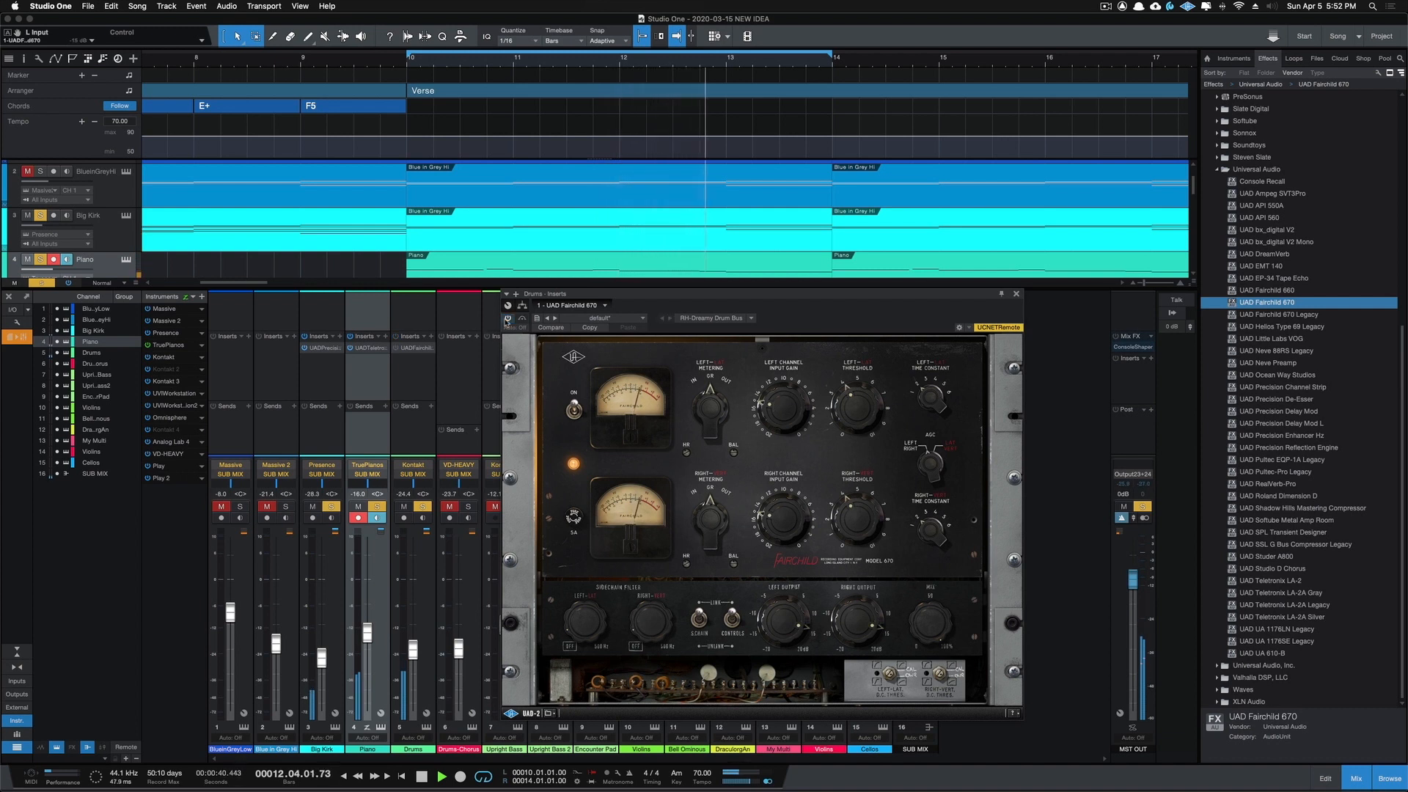
{"action": "left_click", "coordinate": [507, 319]}
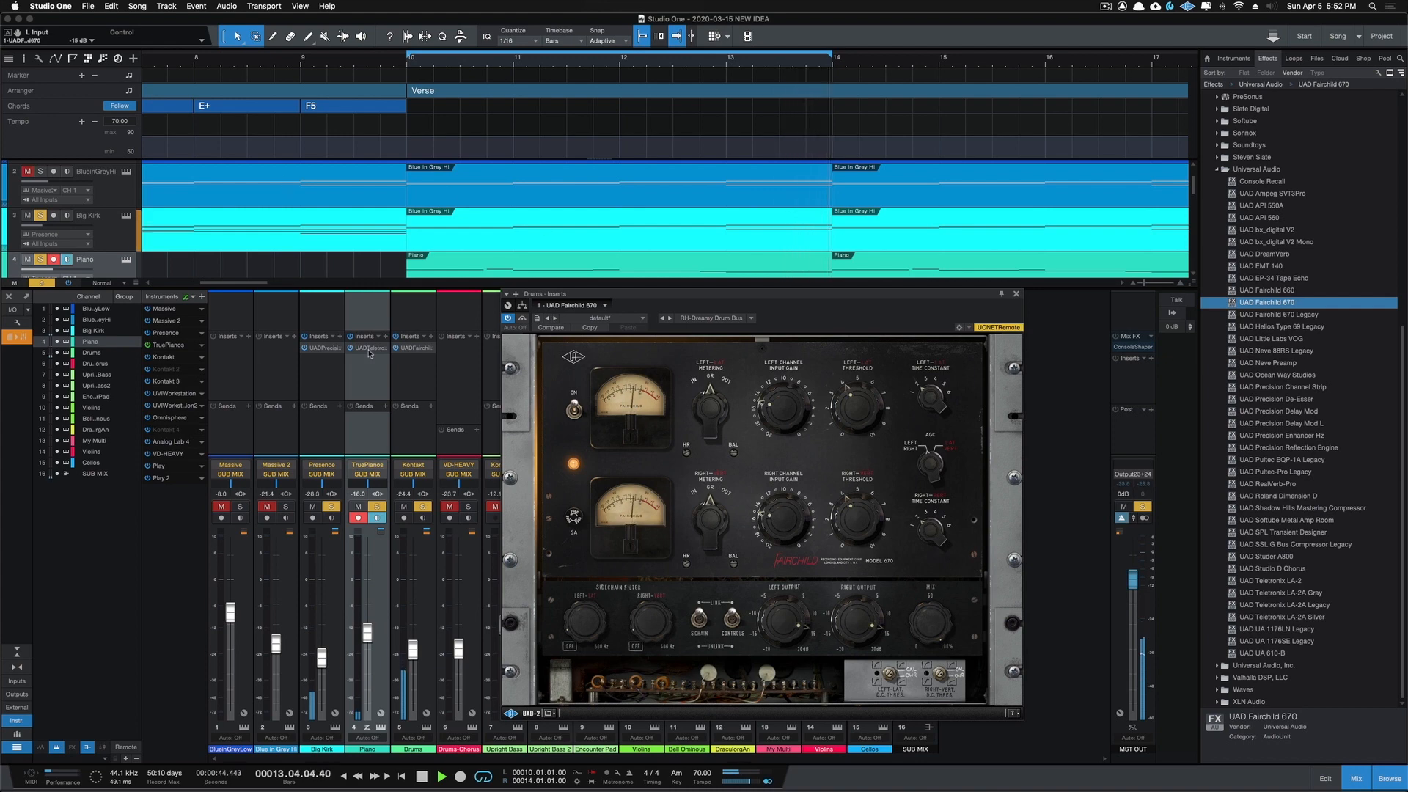
{"action": "left_click", "coordinate": [1016, 294]}
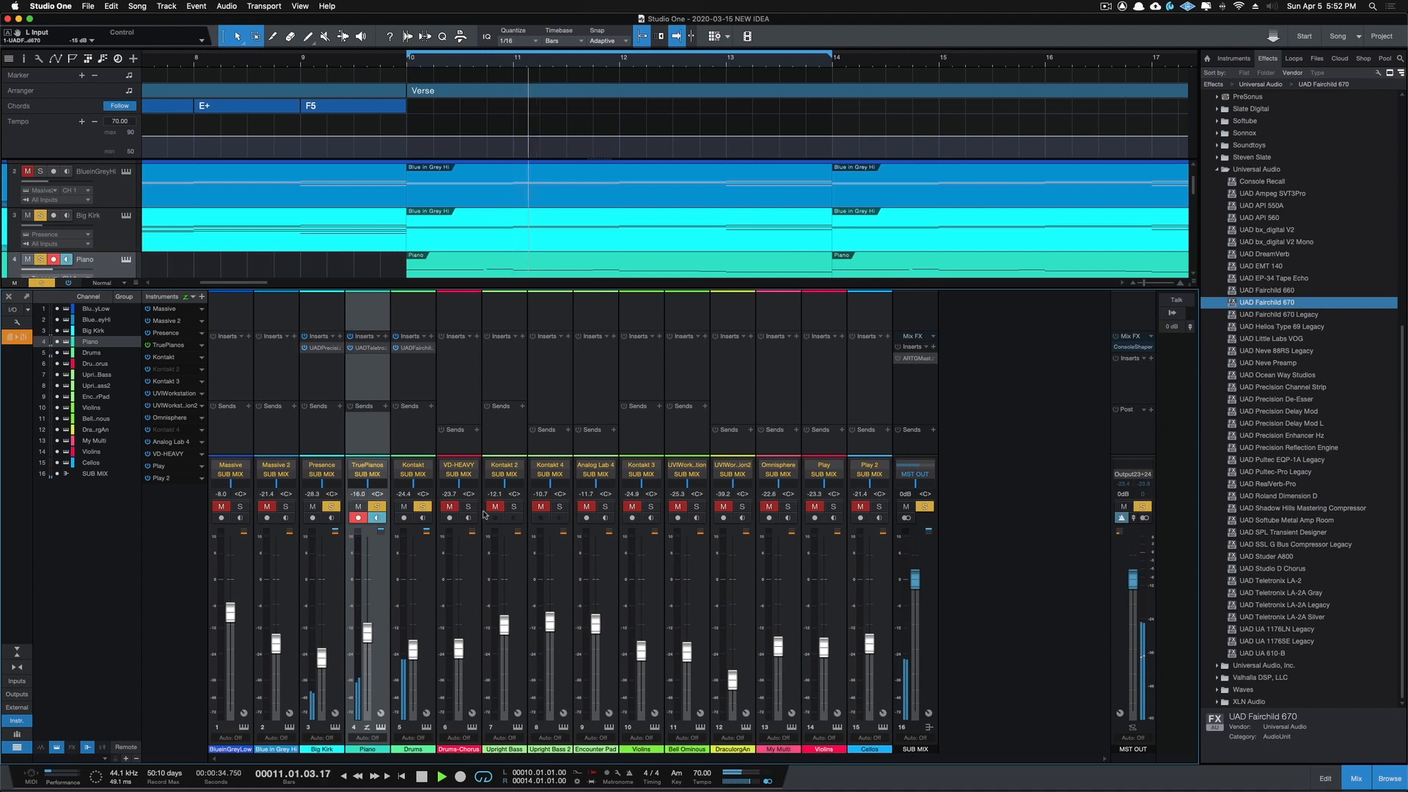
Step: Solo the Upright Bass, Upright Bass 2 and Encounter Pad channels, restarting playback from the beginning of the Verse
{"action": "left_click", "coordinate": [515, 508]}
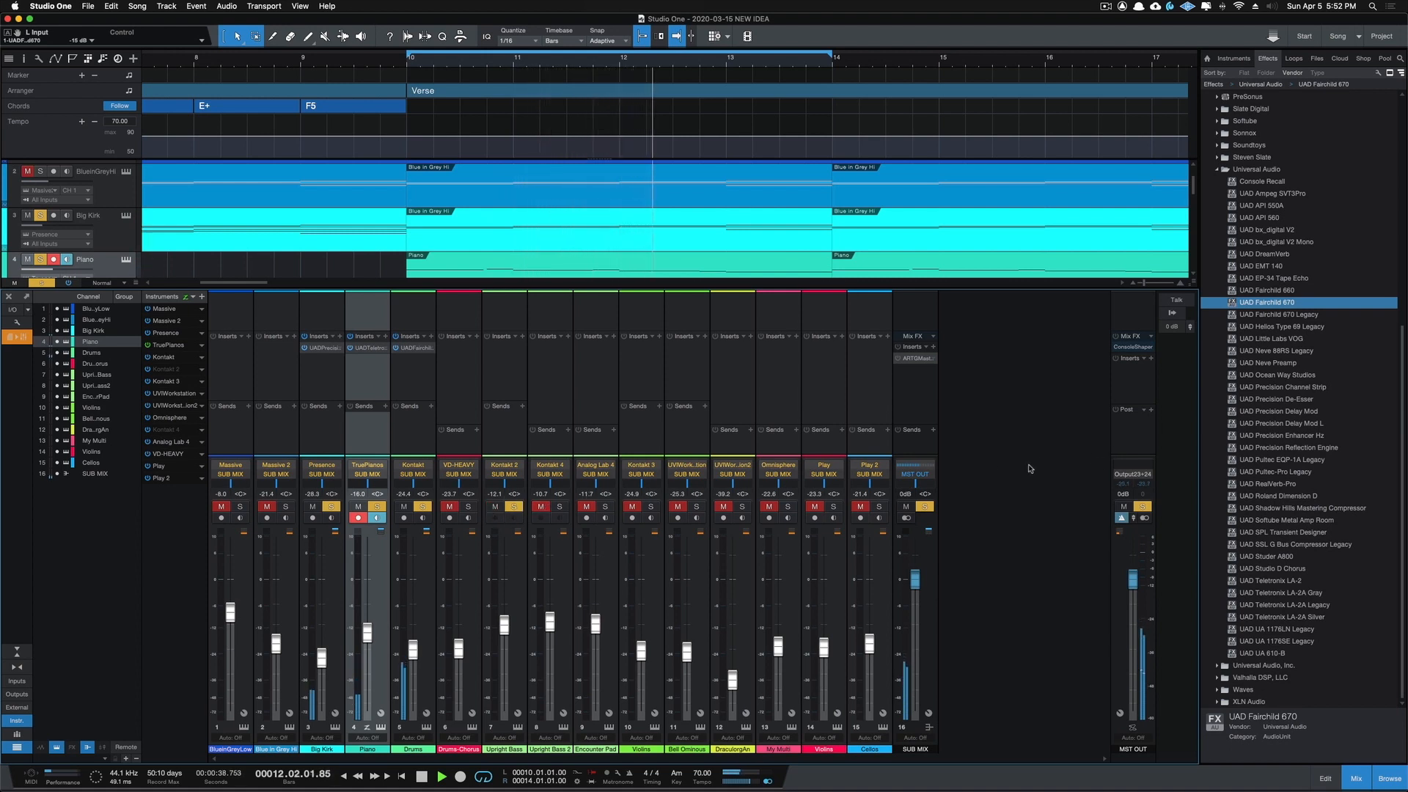
{"action": "scroll", "coordinate": [574, 256], "scroll_direction": "down", "scroll_amount": 5}
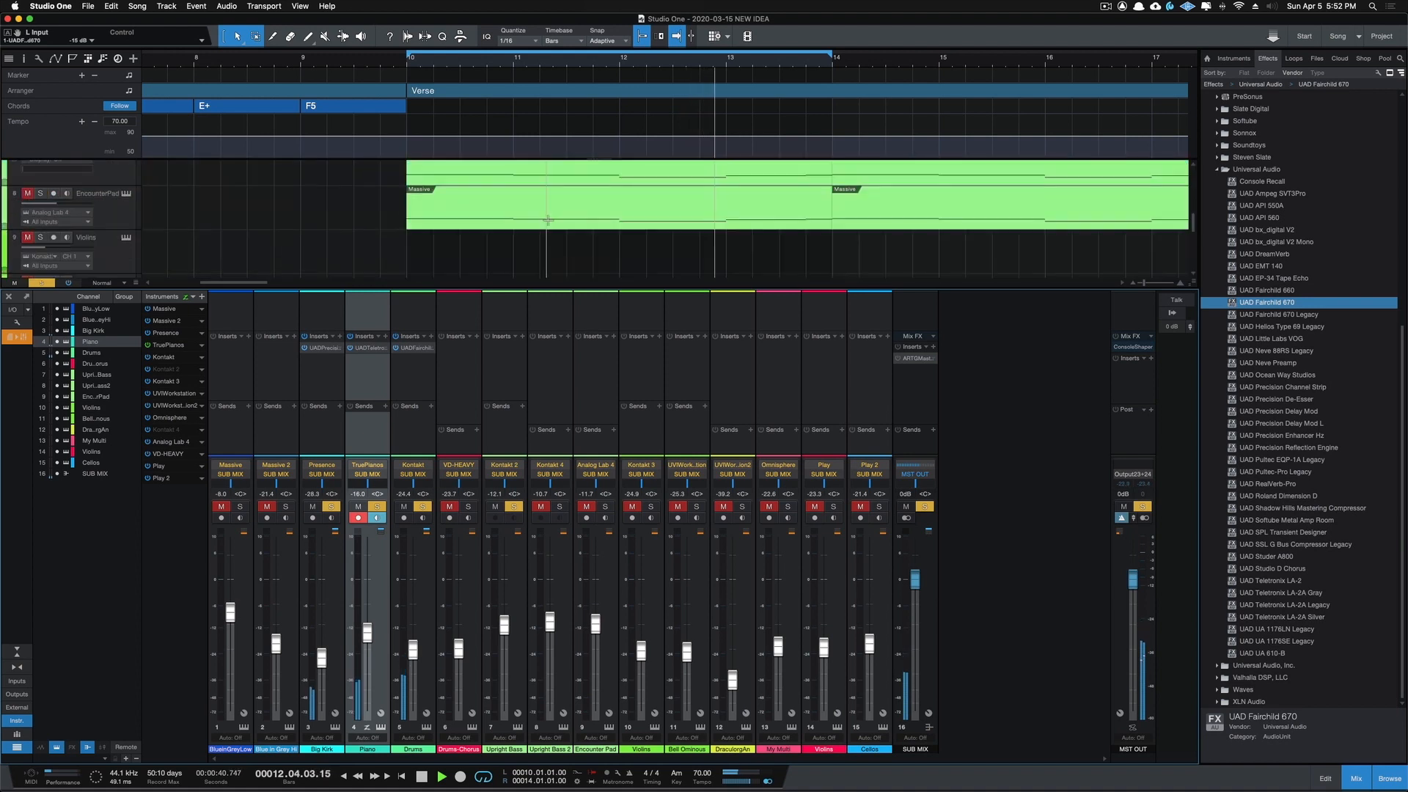
{"action": "scroll", "coordinate": [548, 220], "scroll_direction": "up", "scroll_amount": 2}
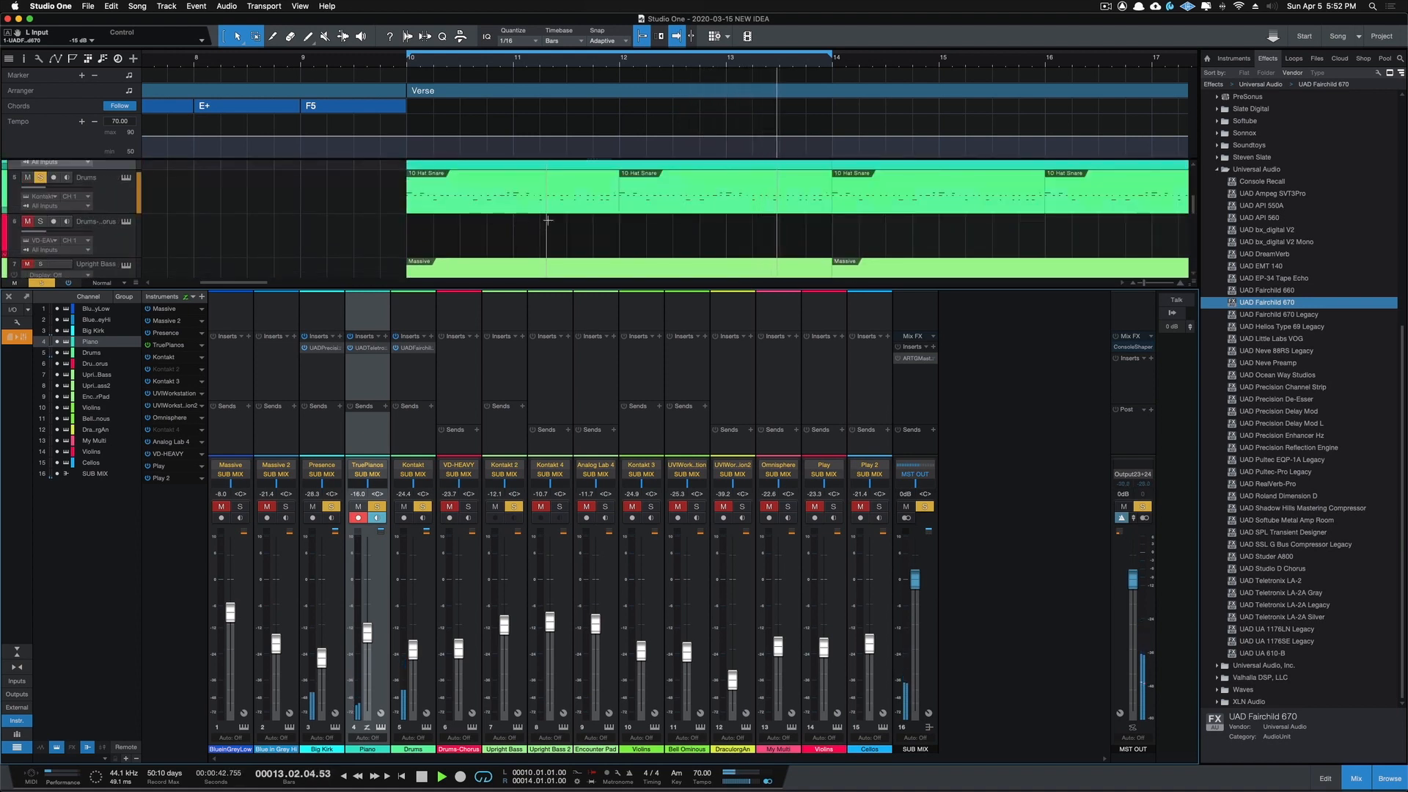
{"action": "scroll", "coordinate": [548, 220], "scroll_direction": "down", "scroll_amount": 1}
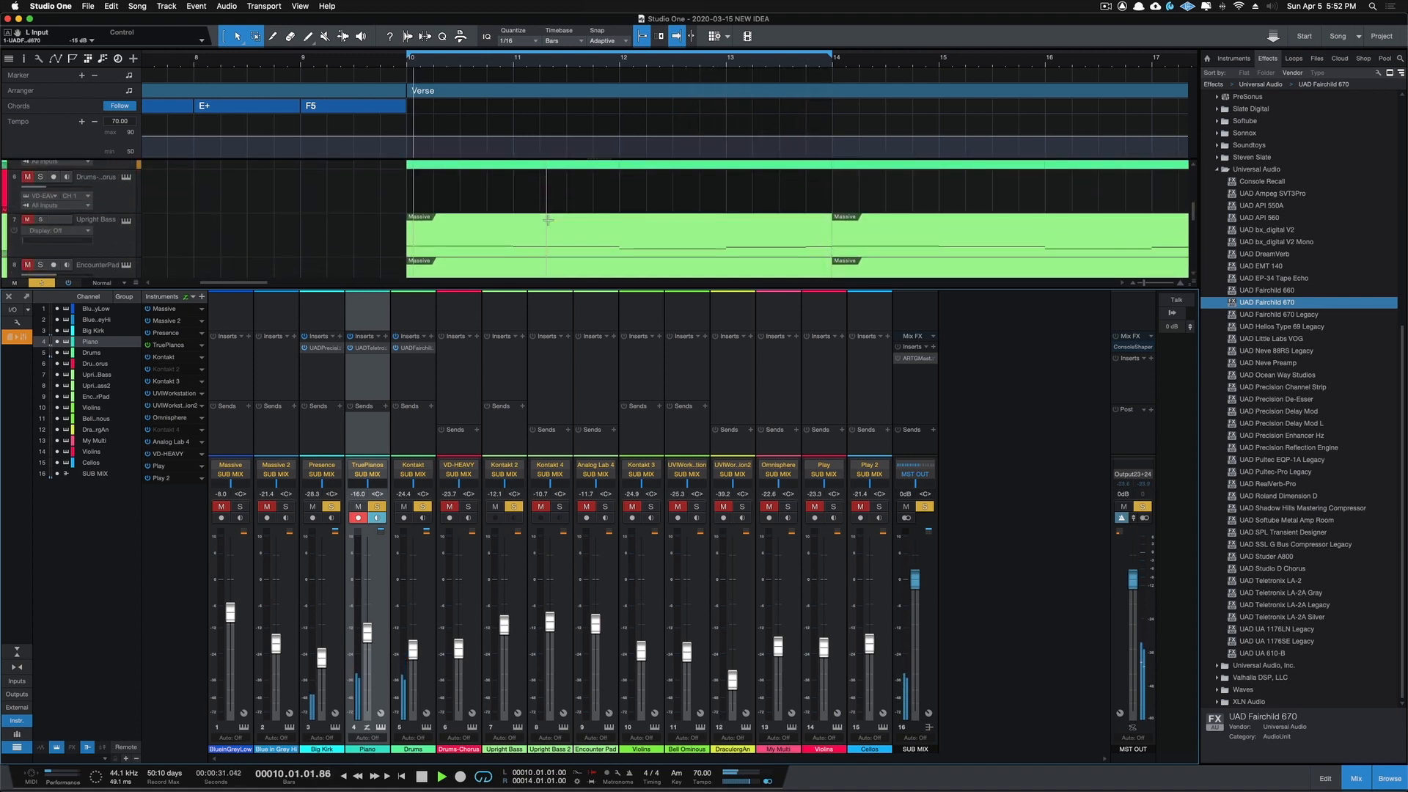
{"action": "left_click", "coordinate": [407, 66]}
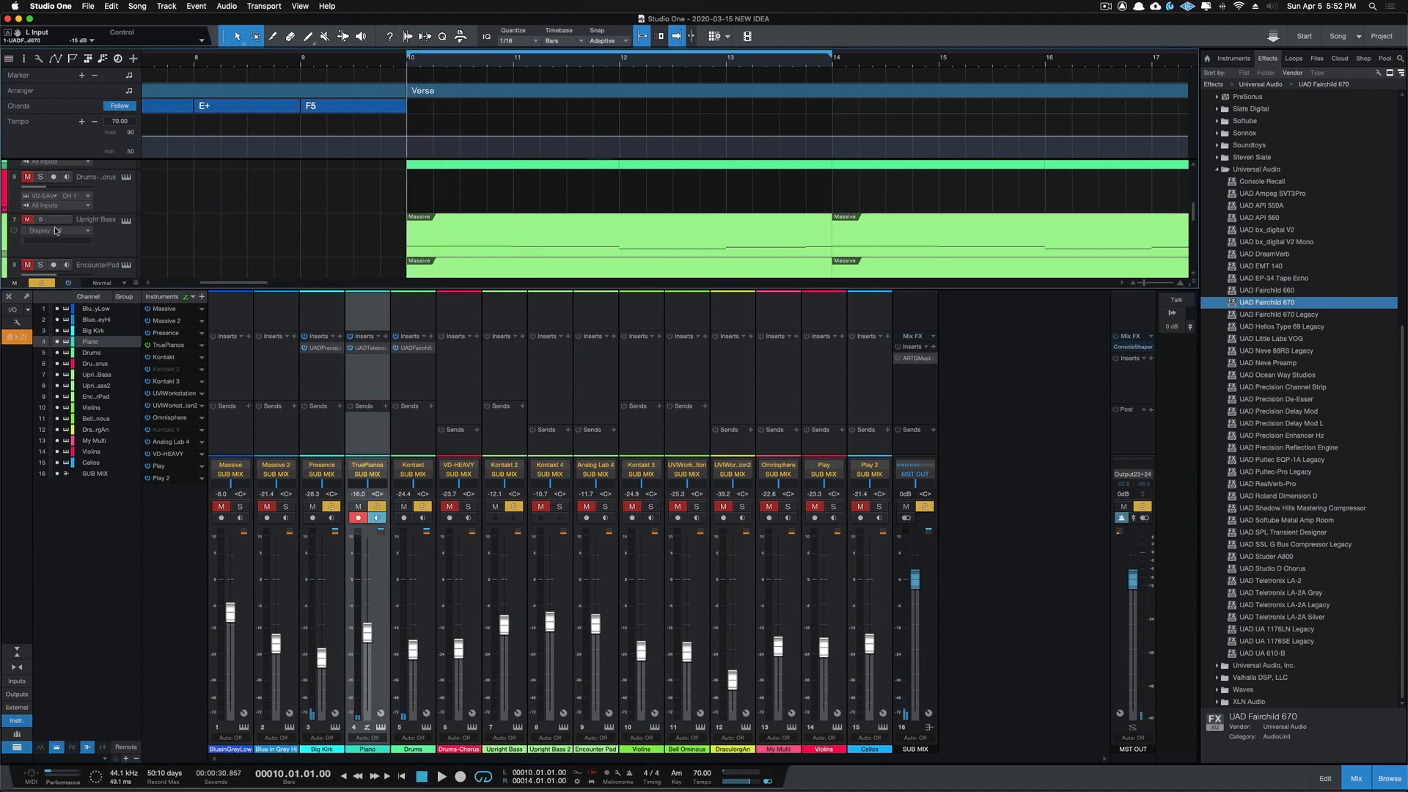
{"action": "key", "text": "space"}
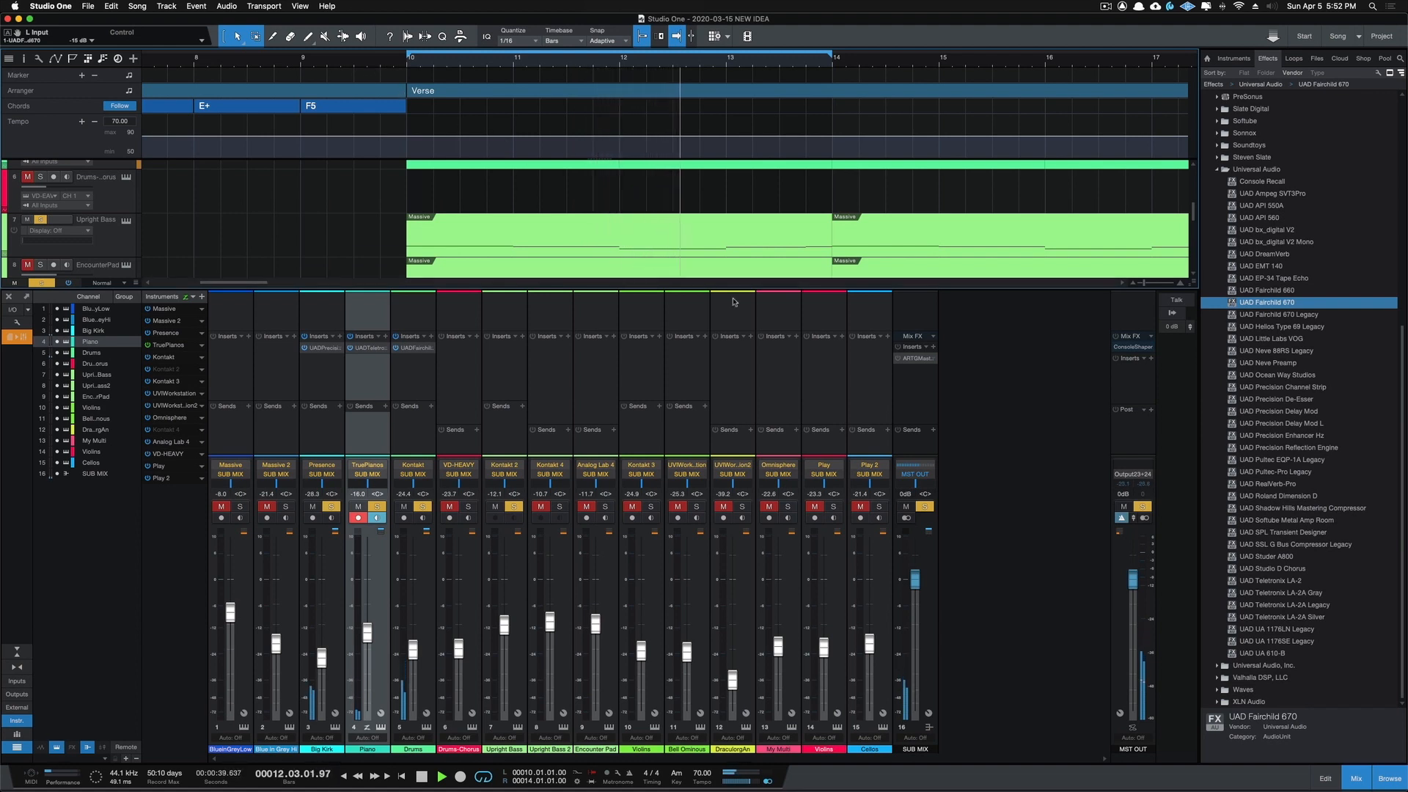
{"action": "left_click", "coordinate": [561, 506]}
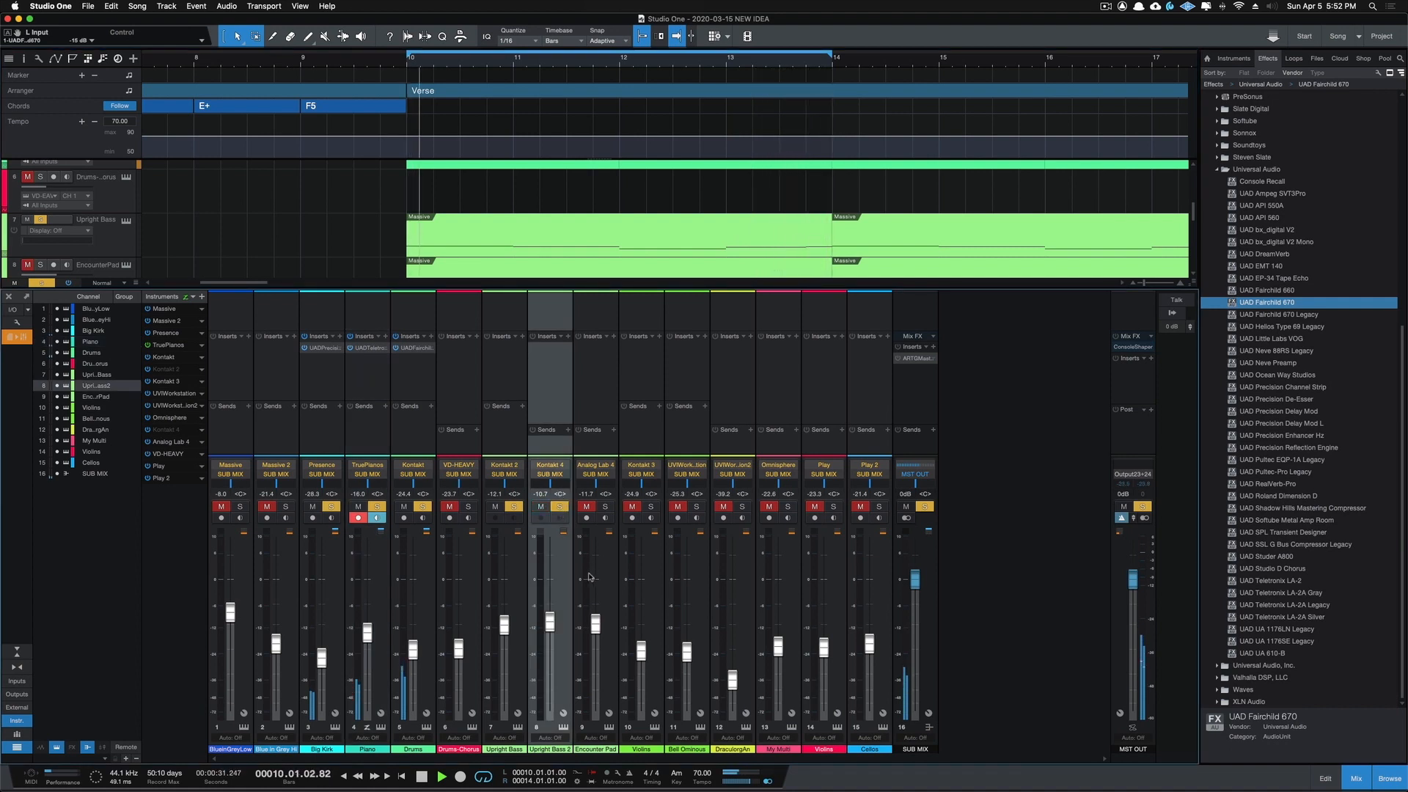
{"action": "left_click", "coordinate": [606, 507]}
Step: Insert UAD Little Labs VOG on the Upright Bass 2 channel with the Maximum Lows preset
{"action": "scroll", "coordinate": [511, 242], "scroll_direction": "down", "scroll_amount": 3}
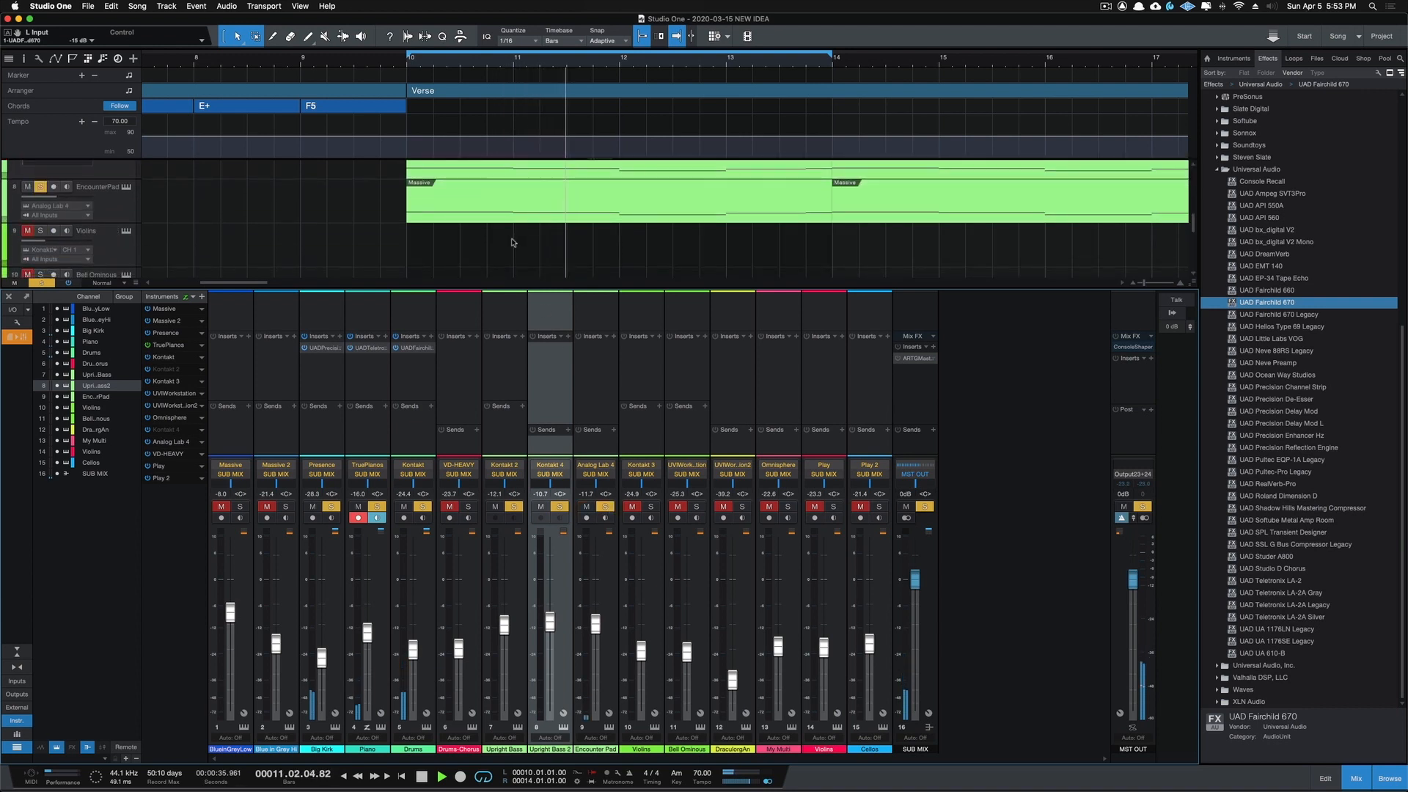
{"action": "scroll", "coordinate": [512, 242], "scroll_direction": "up", "scroll_amount": 10}
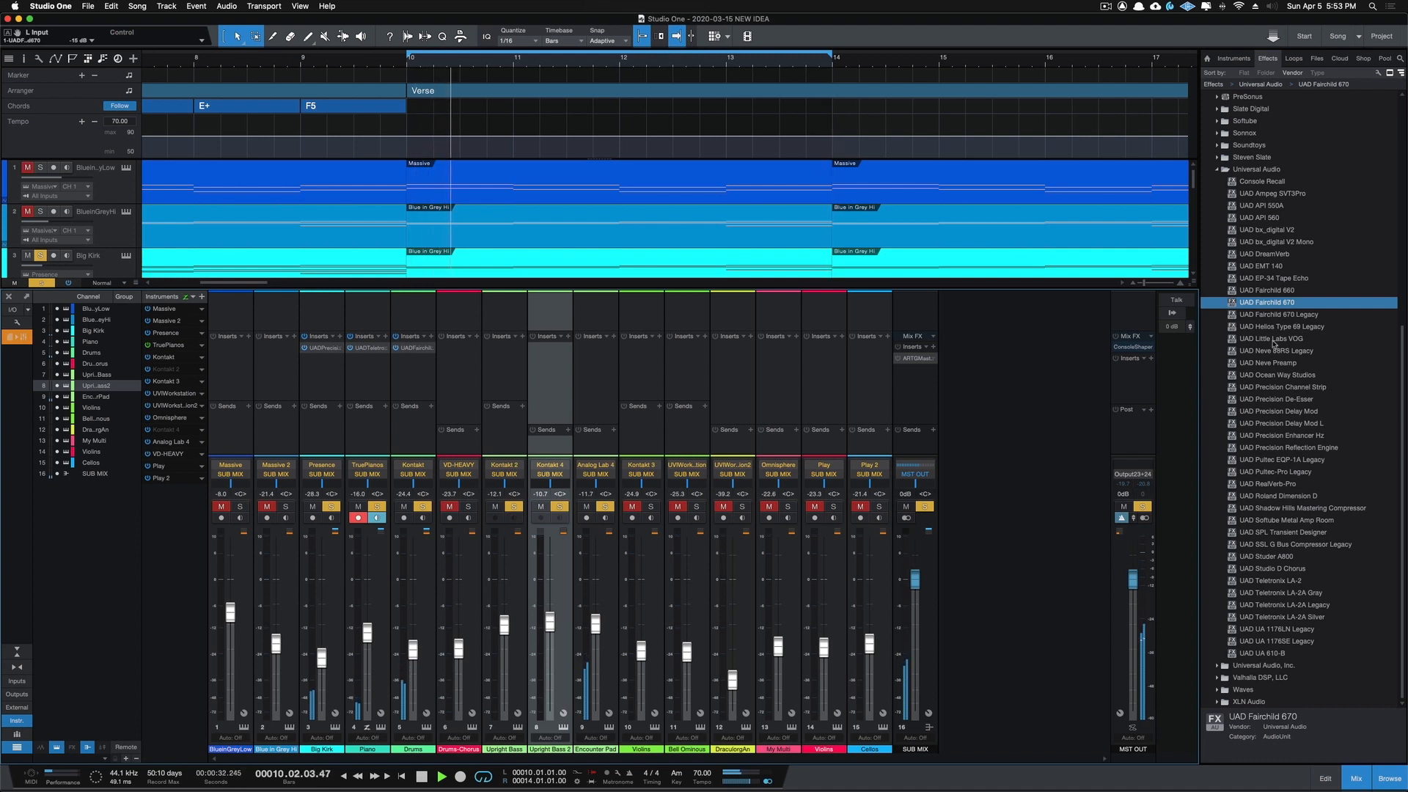
{"action": "left_click_drag", "start_coordinate": [1273, 342], "coordinate": [556, 376]}
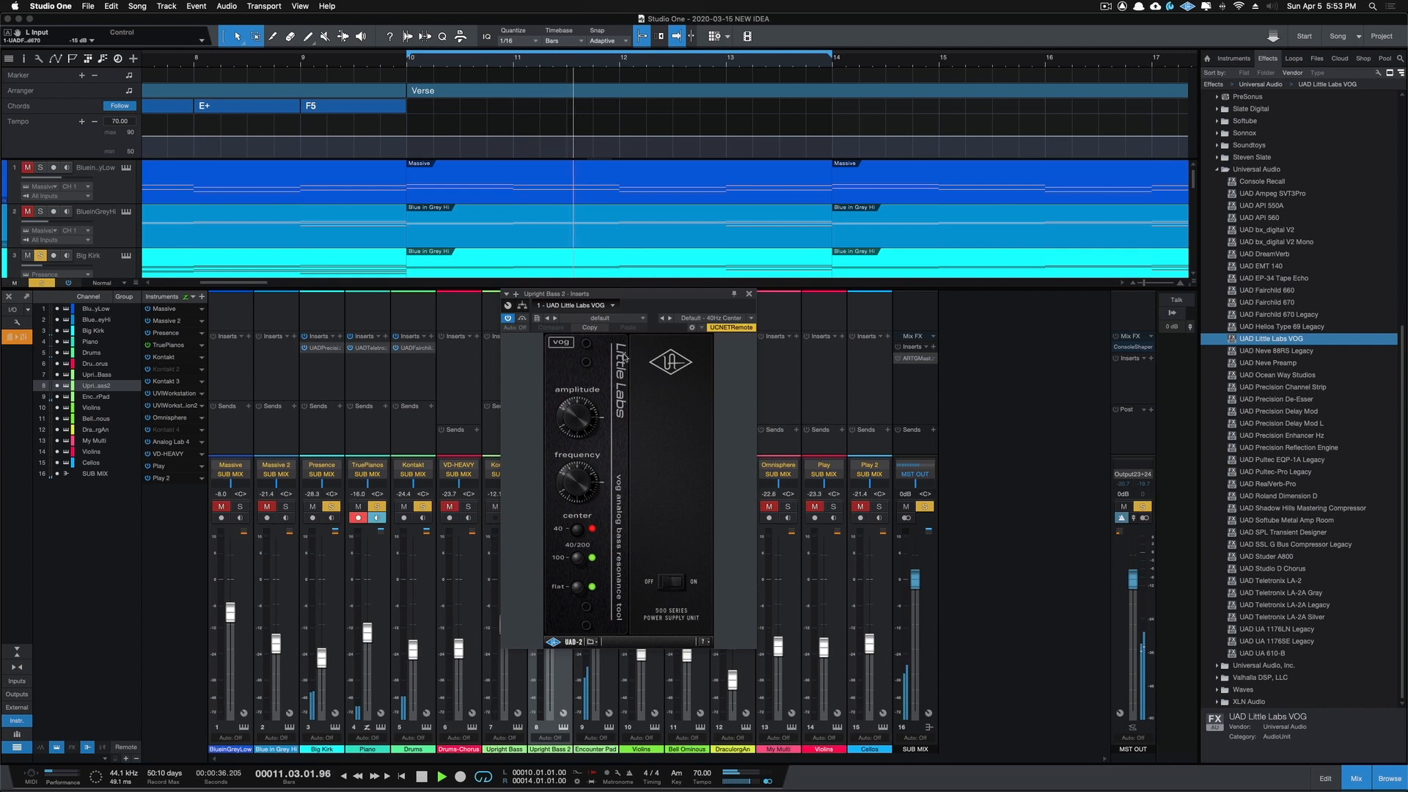
{"action": "left_click", "coordinate": [643, 319]}
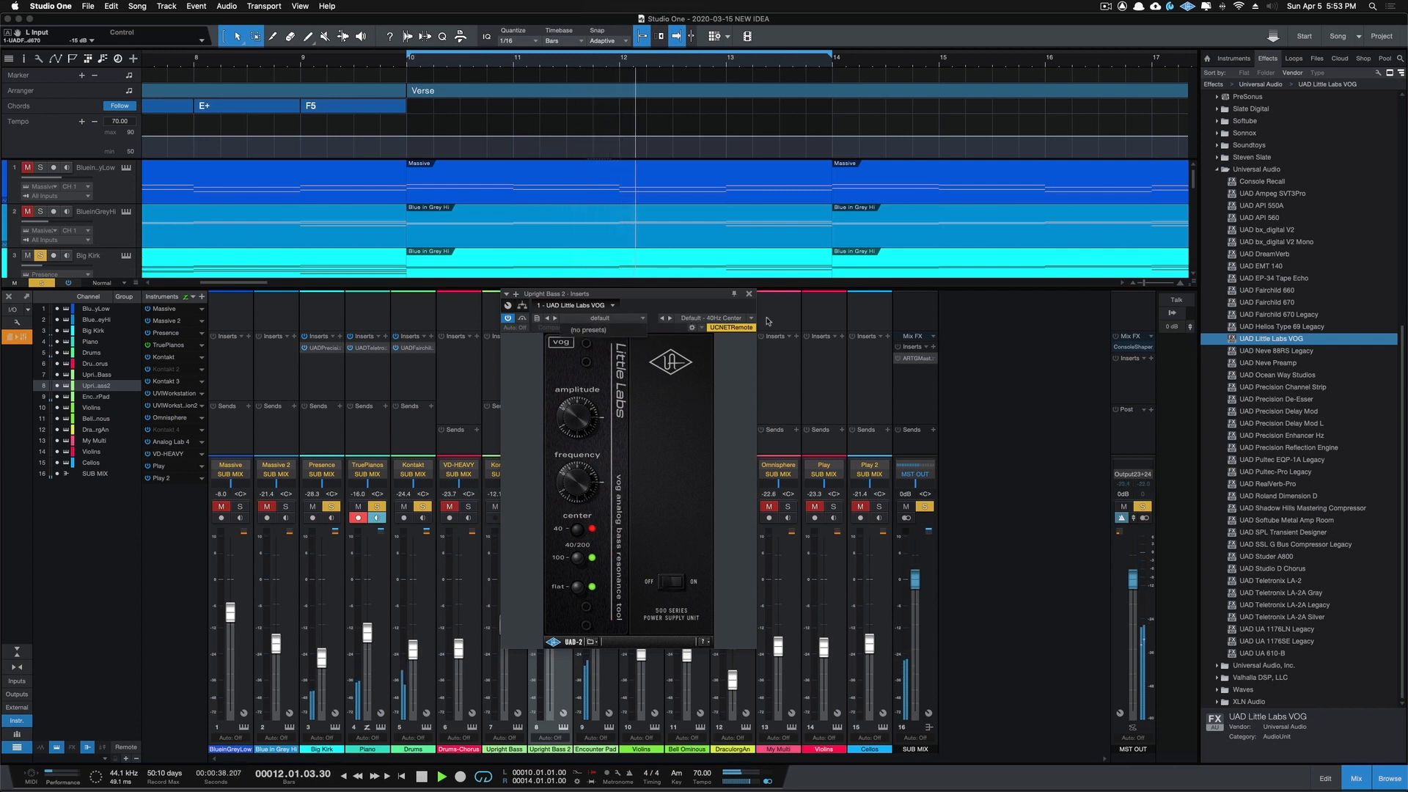
{"action": "left_click", "coordinate": [731, 320]}
{"action": "left_click", "coordinate": [750, 319]}
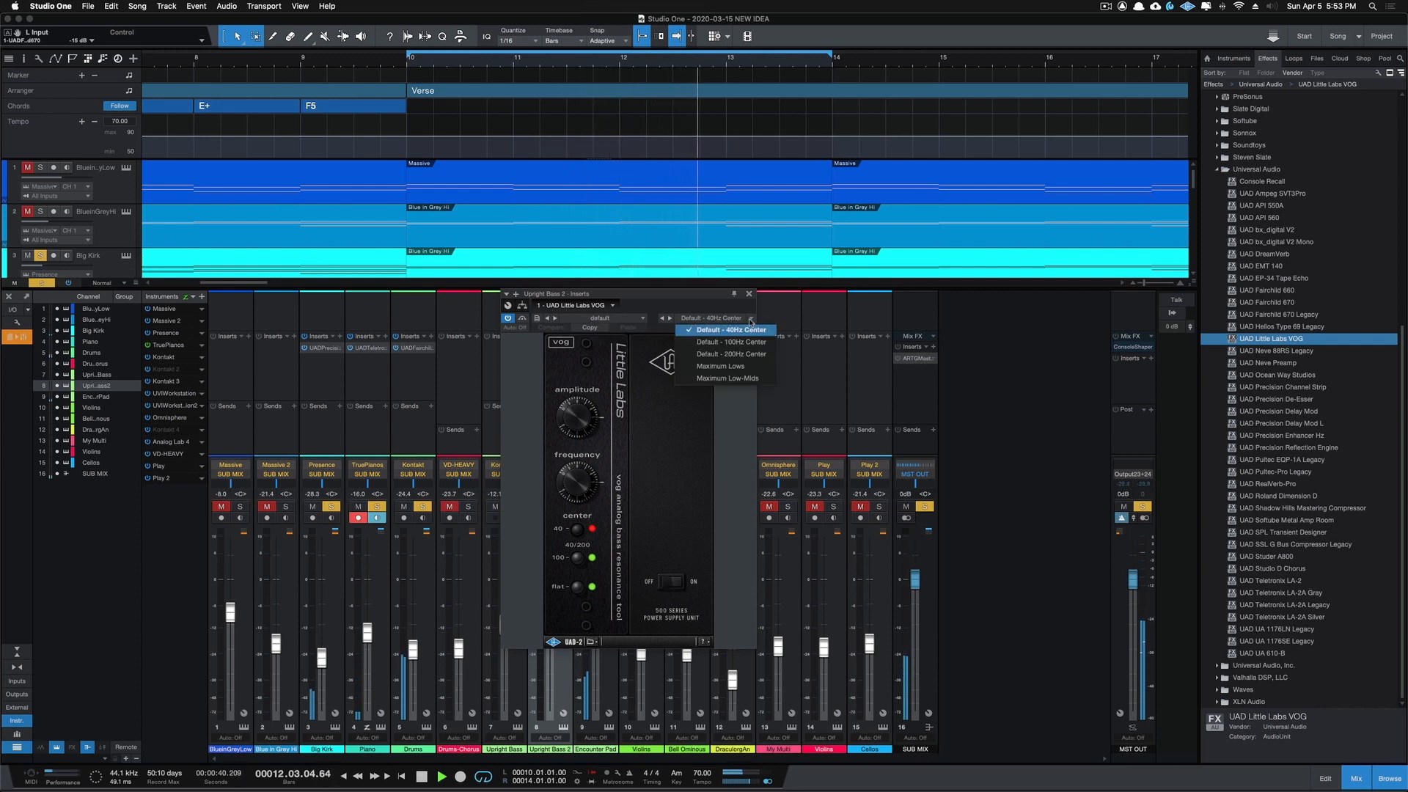
{"action": "left_click", "coordinate": [734, 366]}
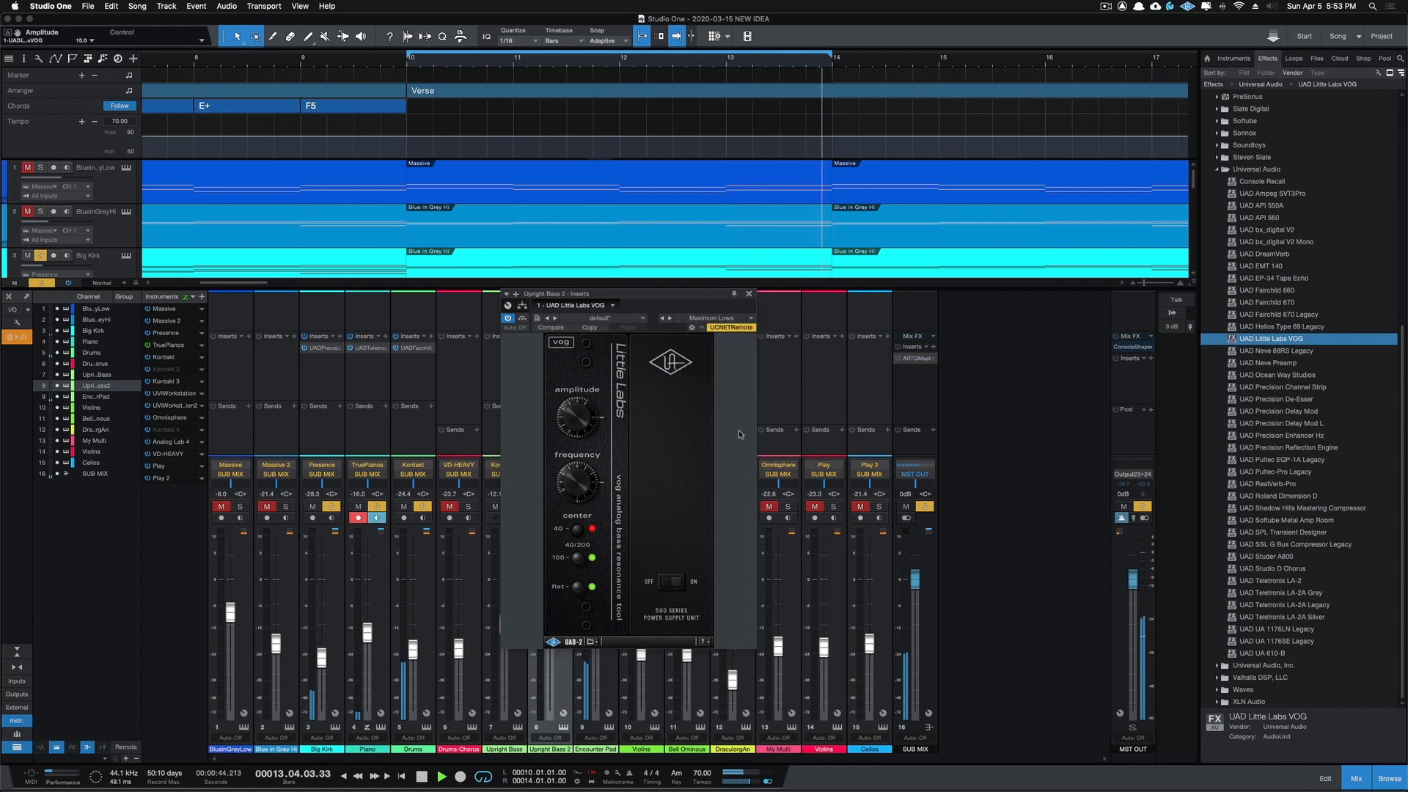
Step: Compare Upright Bass 2 with Little Labs VOG active and bypassed, and close the plug-in window
{"action": "left_click", "coordinate": [507, 318]}
{"action": "left_click", "coordinate": [508, 318]}
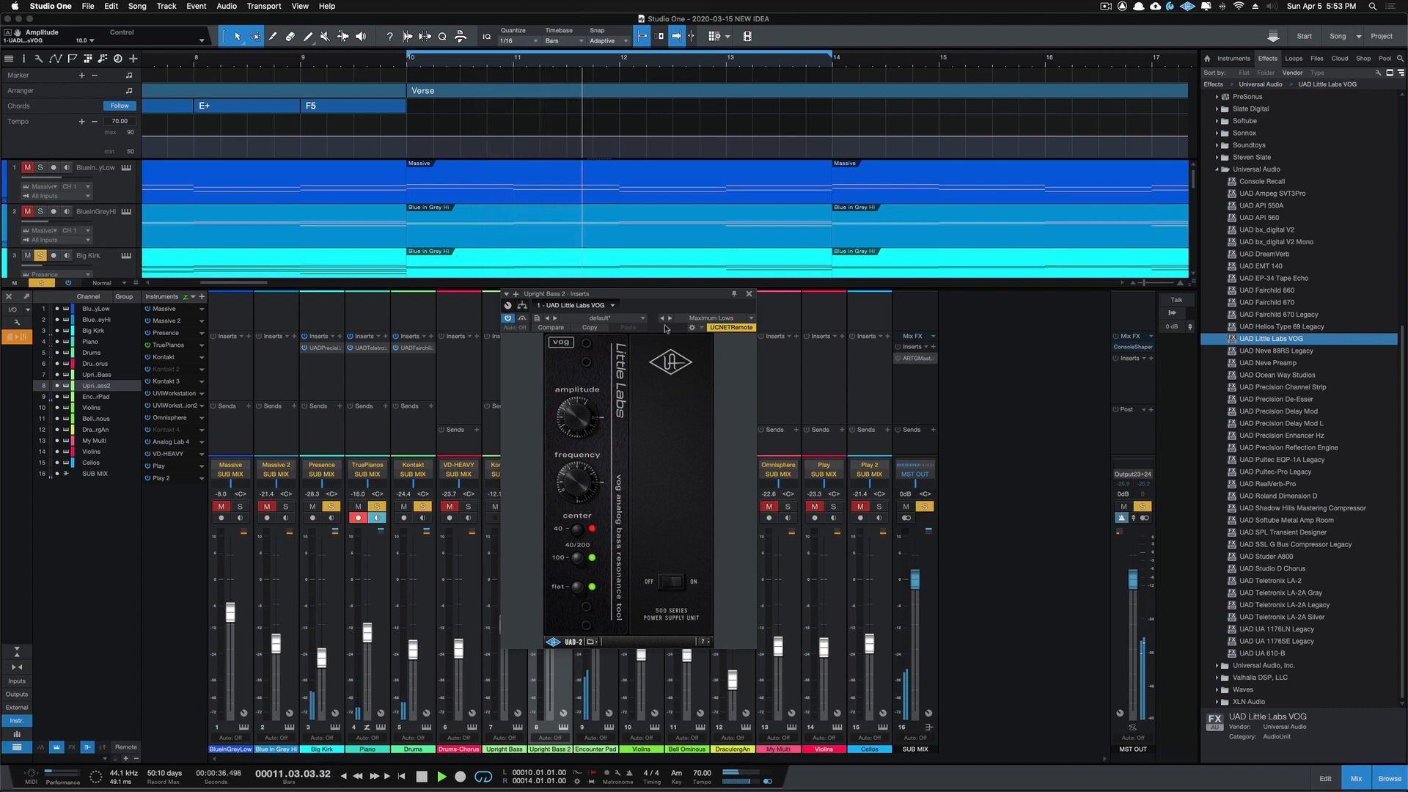
{"action": "left_click", "coordinate": [750, 295]}
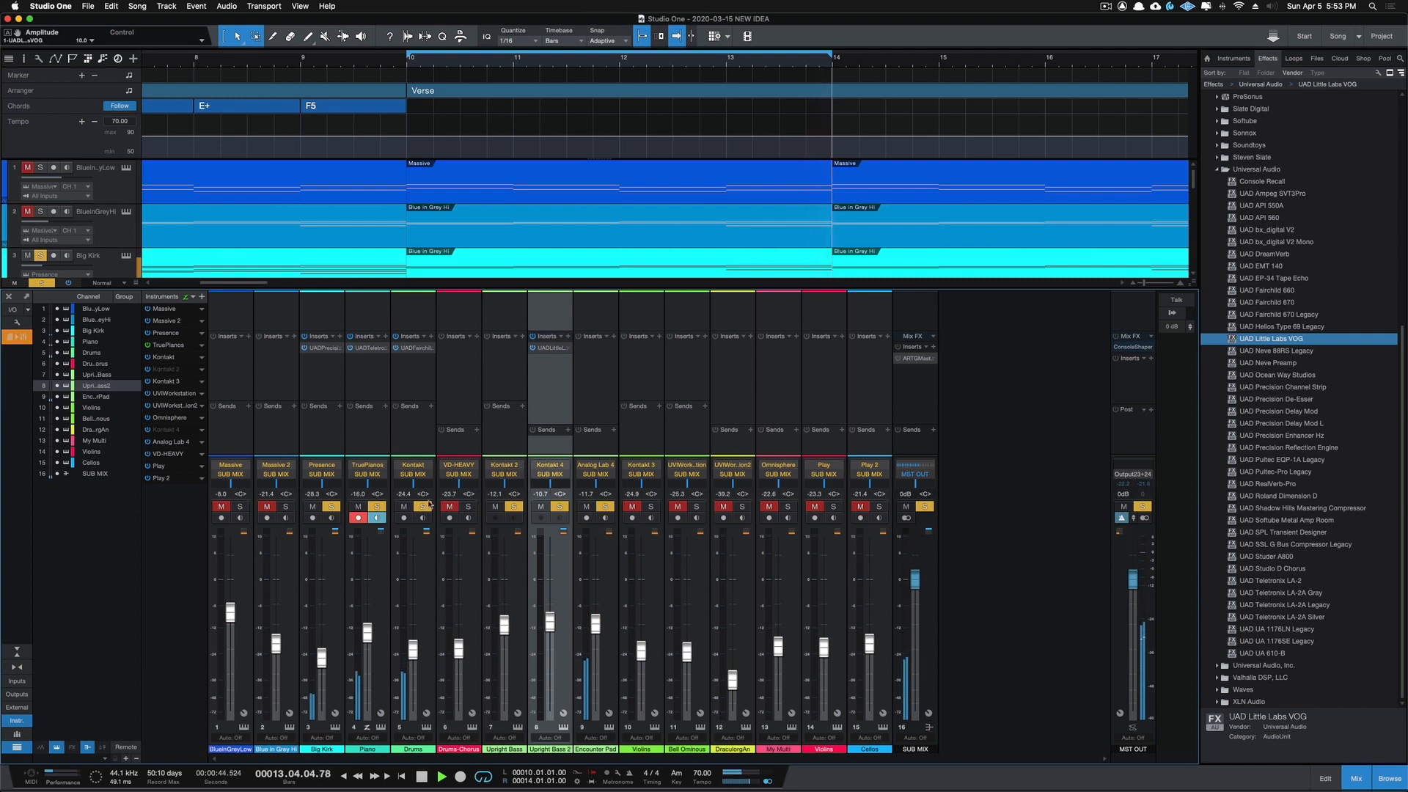
Step: Solo the Blue in Grey Hi channel and insert UAD API 560 on it with the EJ-Outside the Club preset
{"action": "left_click", "coordinate": [286, 506]}
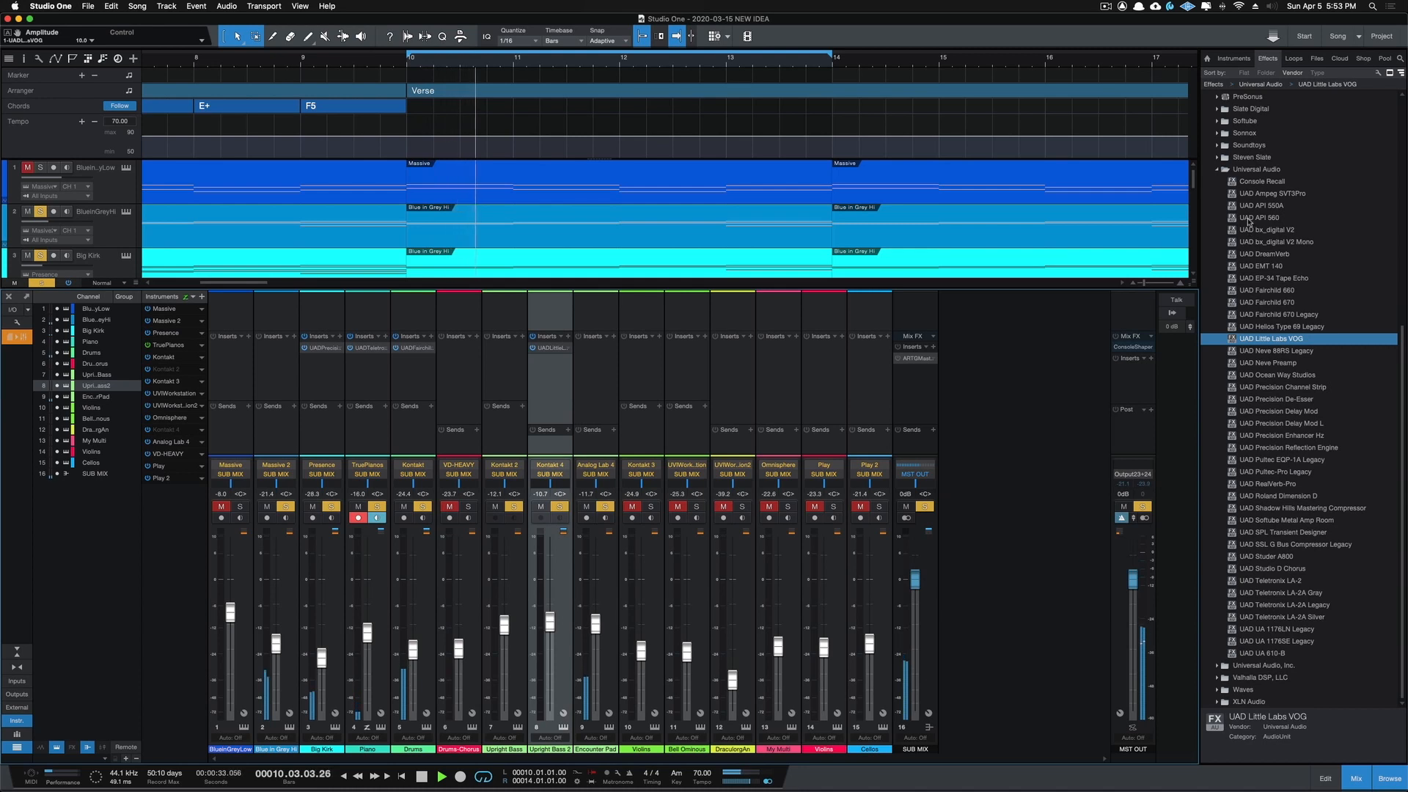
{"action": "left_click_drag", "start_coordinate": [1249, 217], "coordinate": [274, 363]}
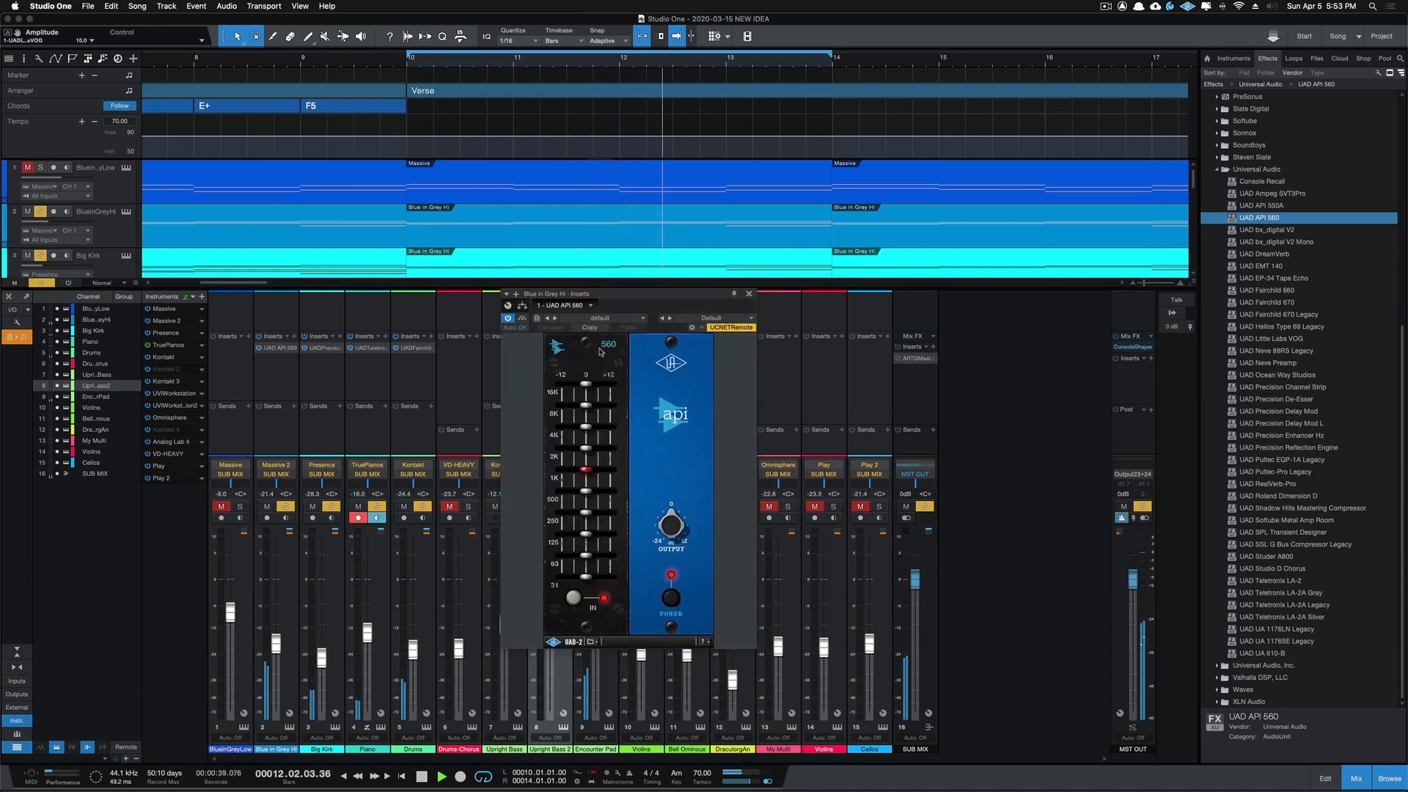
{"action": "left_click", "coordinate": [751, 318]}
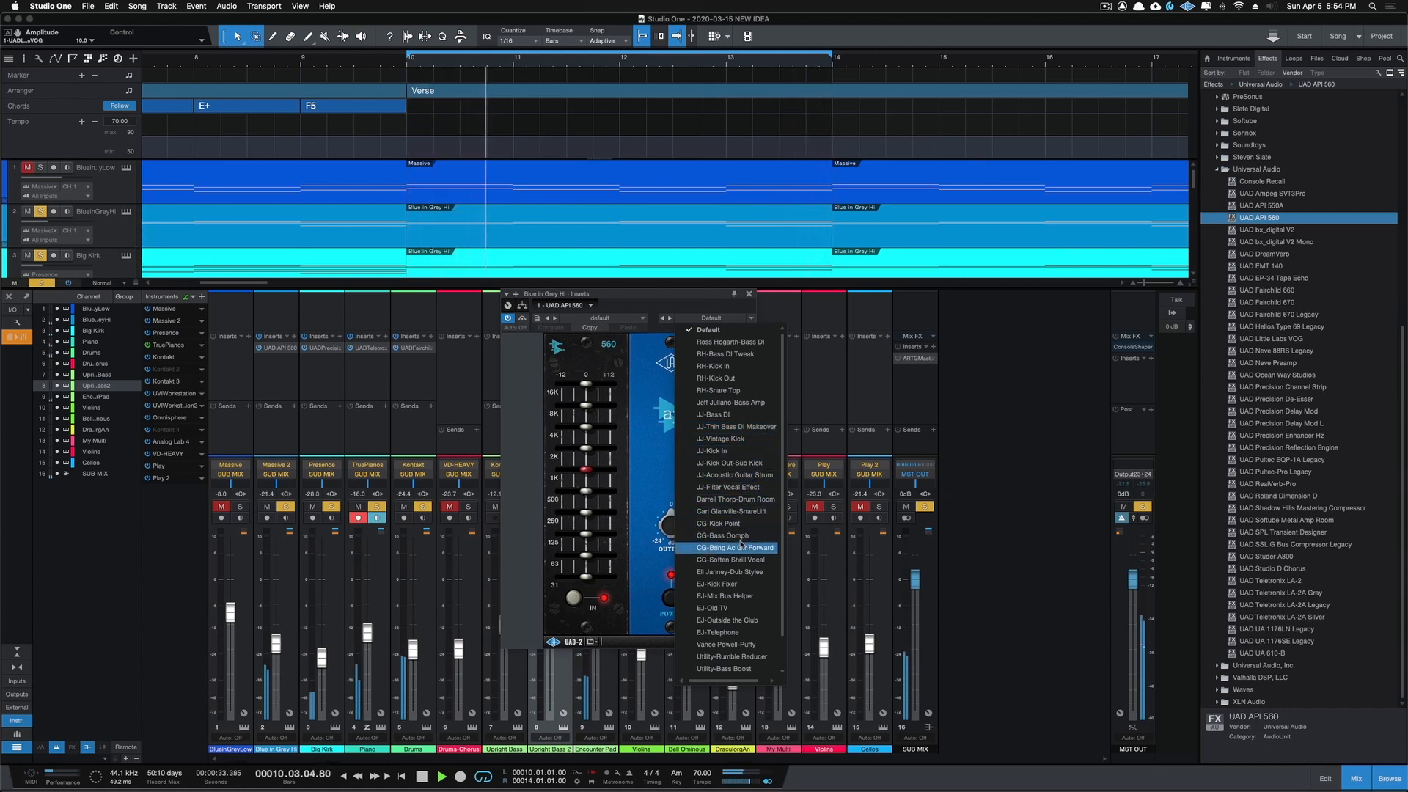
{"action": "left_click", "coordinate": [742, 620]}
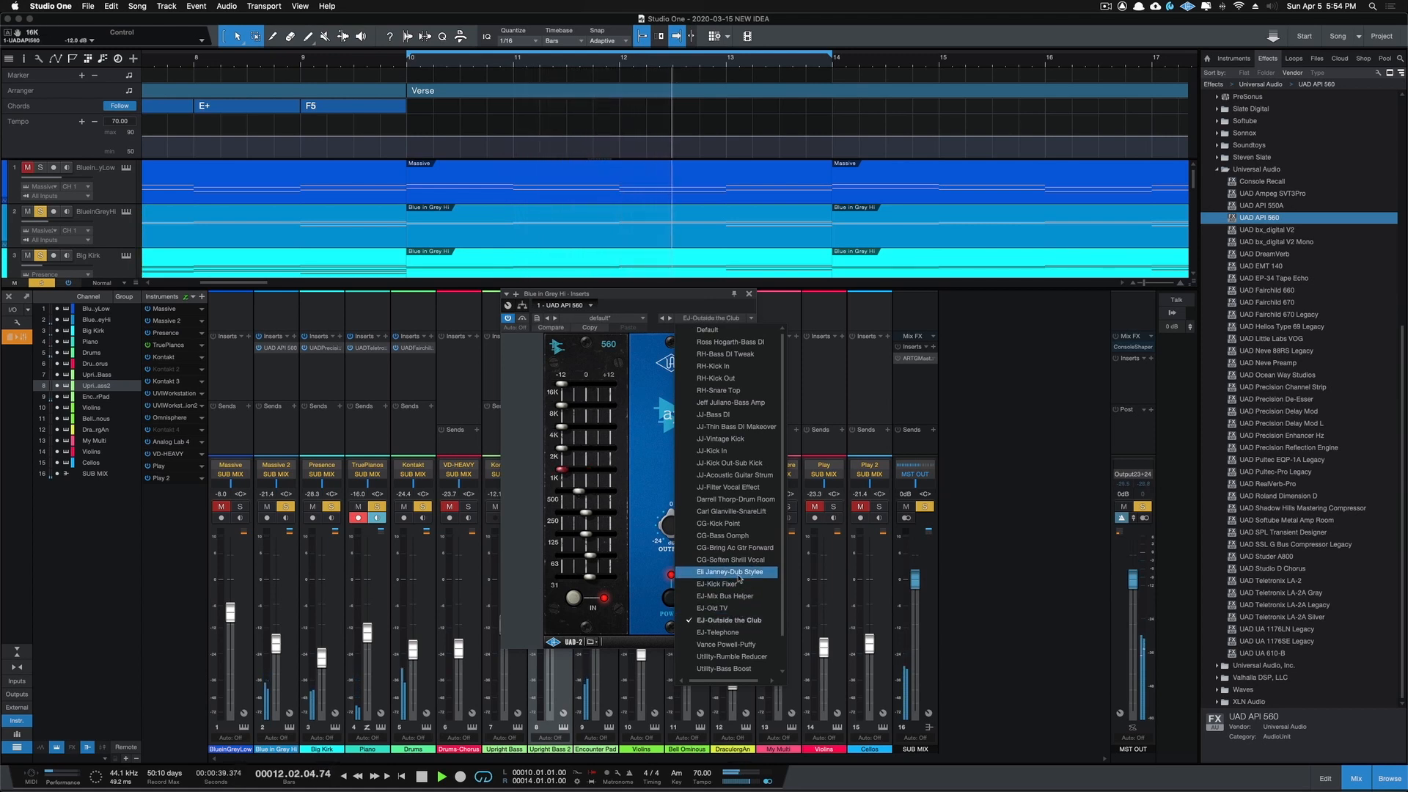
{"action": "left_click", "coordinate": [641, 296]}
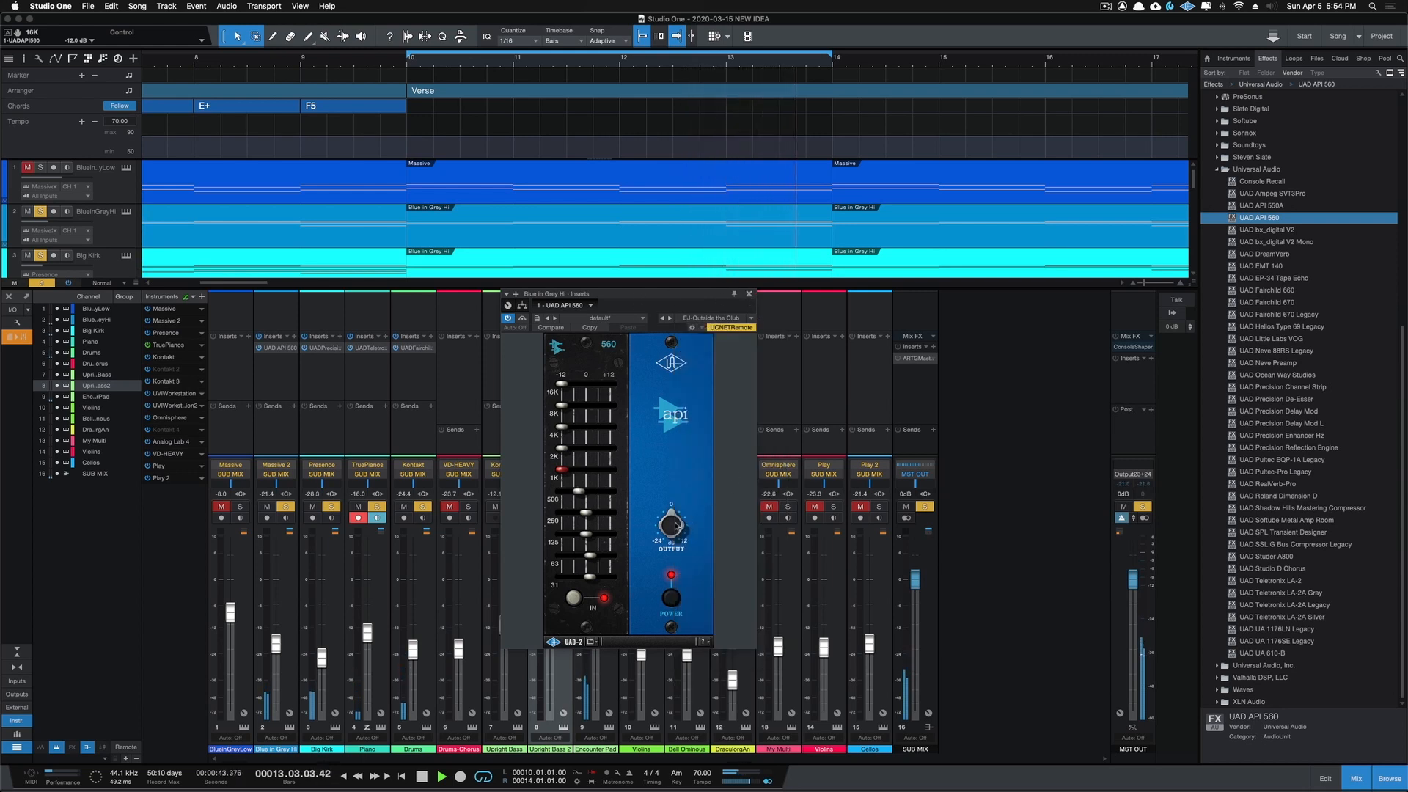
Step: Raise the API 560's output to about 10 dB and compare Blue in Grey Hi against bypass from the Verse start
{"action": "left_click_drag", "start_coordinate": [675, 513], "coordinate": [674, 507]}
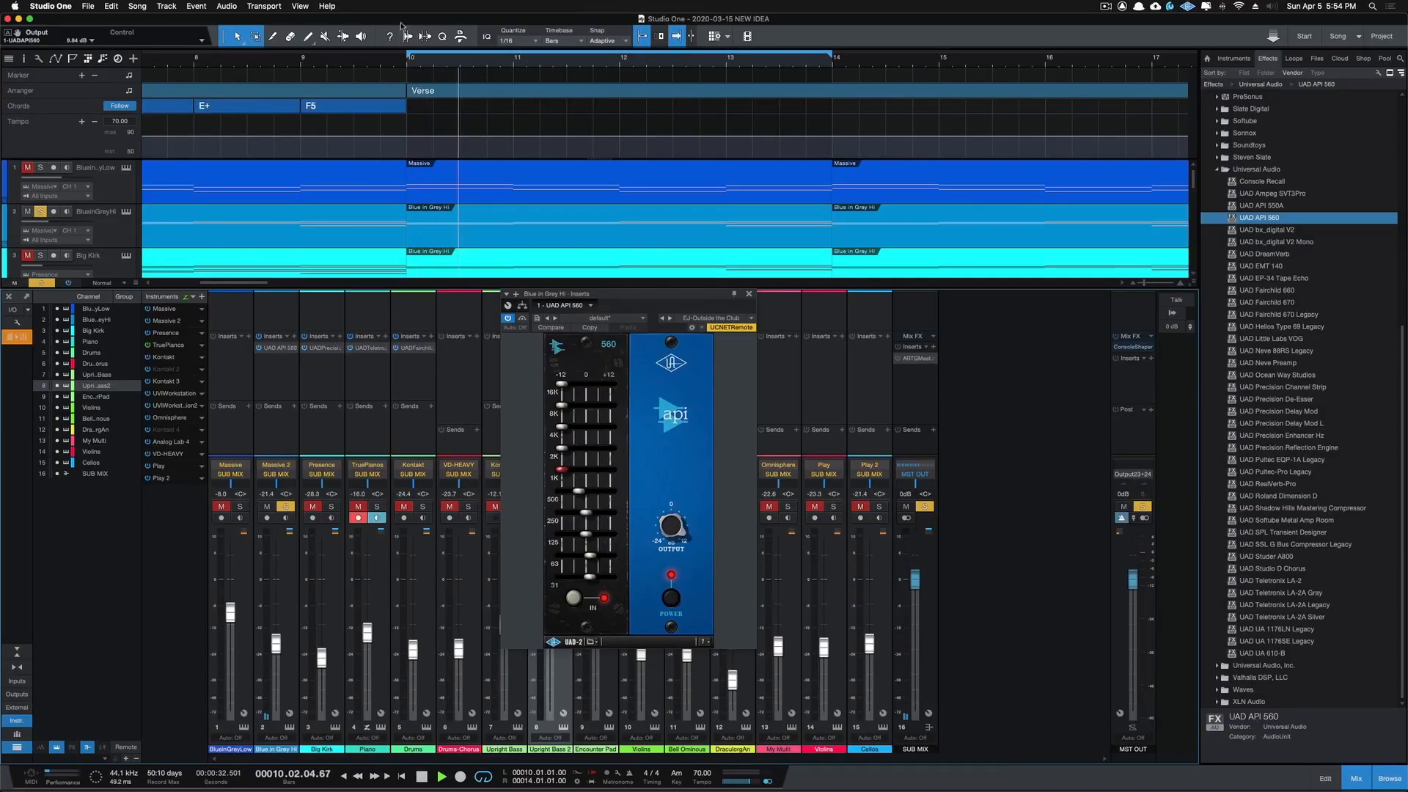
{"action": "left_click", "coordinate": [408, 66]}
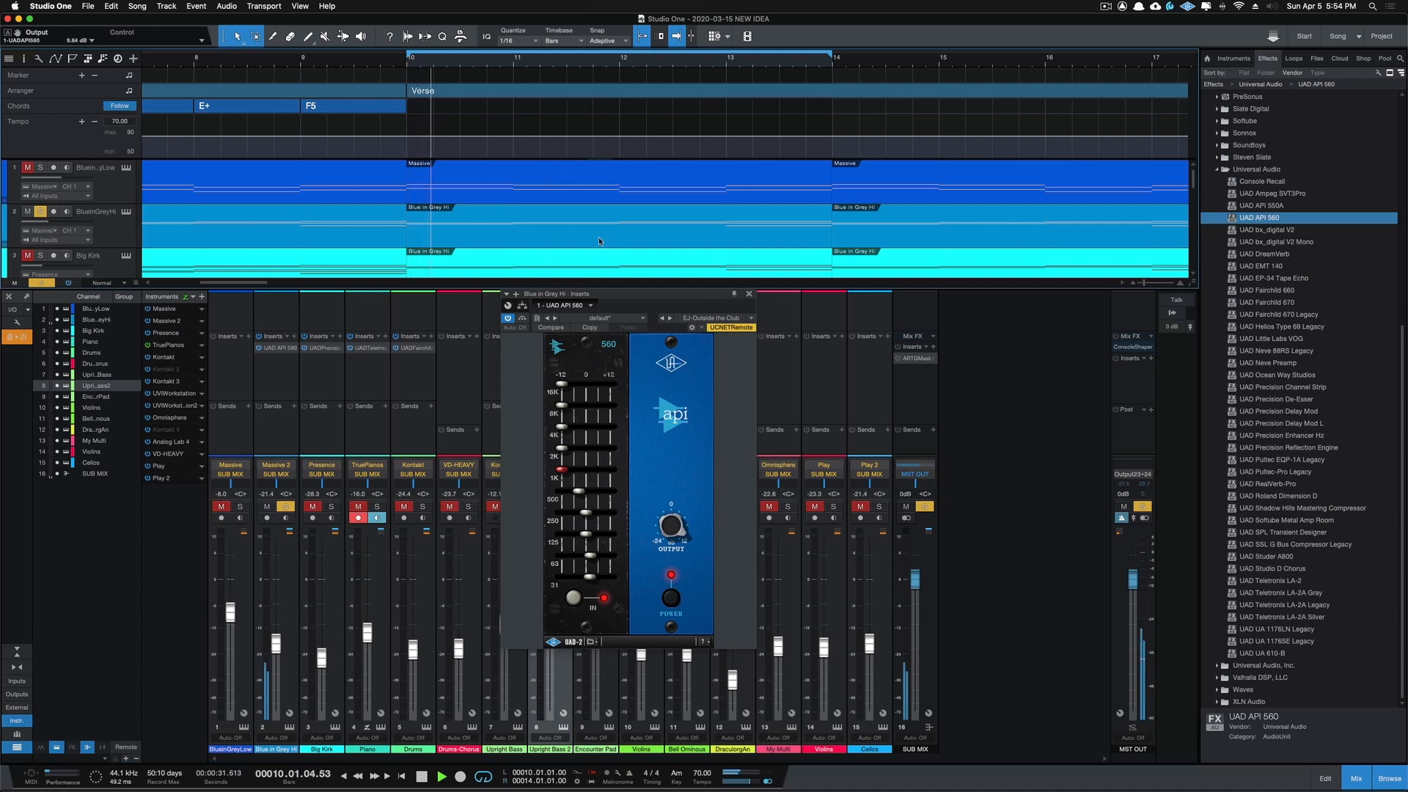
{"action": "left_click", "coordinate": [507, 318]}
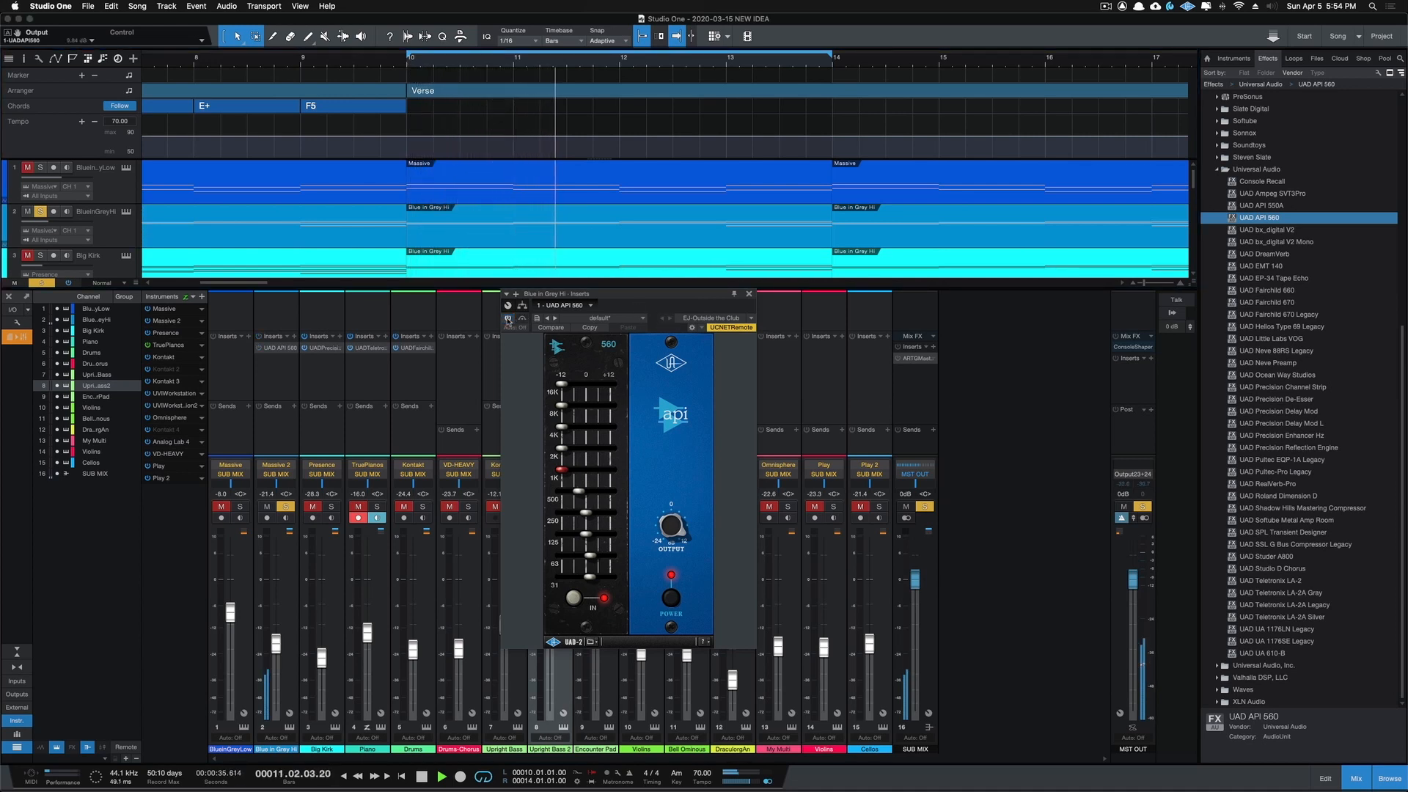
{"action": "left_click", "coordinate": [507, 319]}
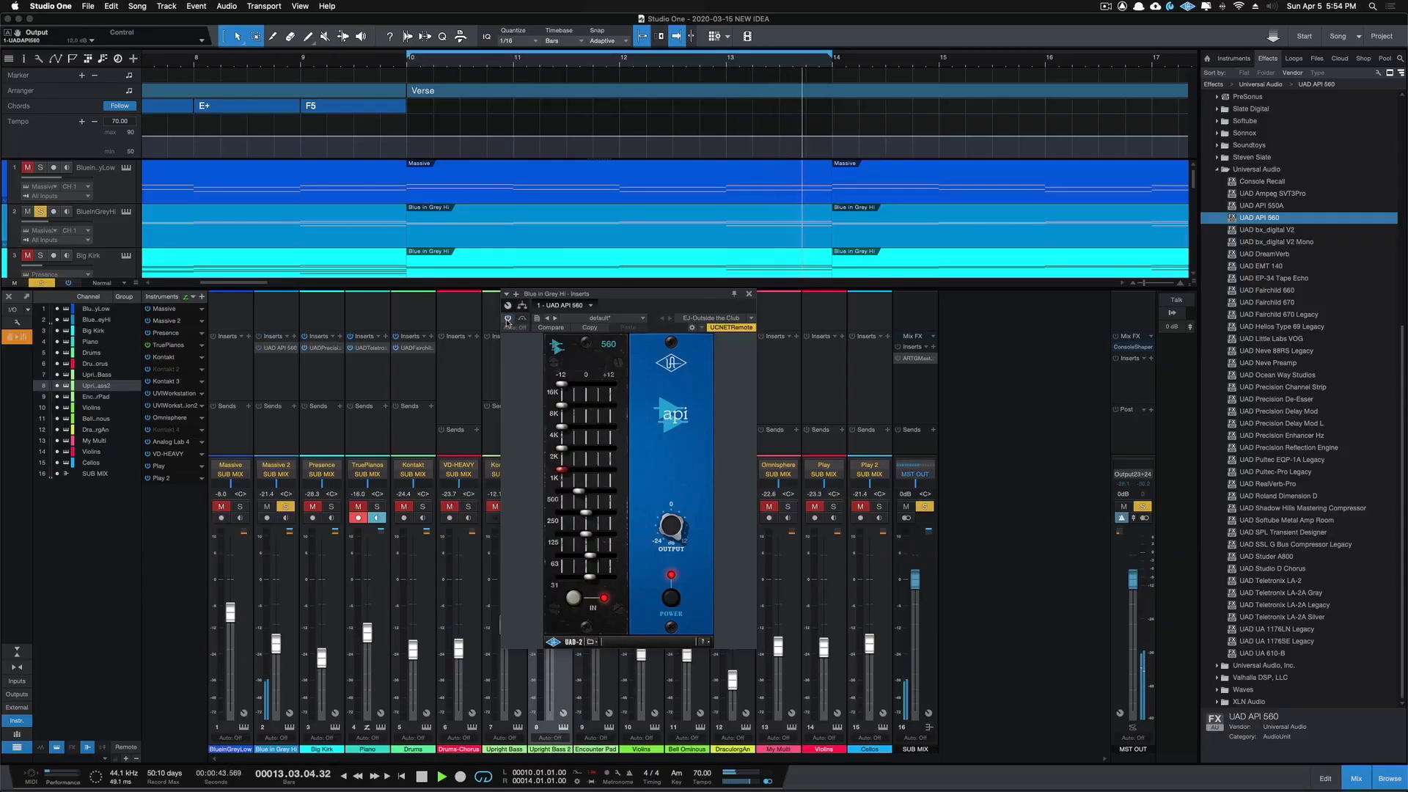
{"action": "left_click", "coordinate": [507, 319]}
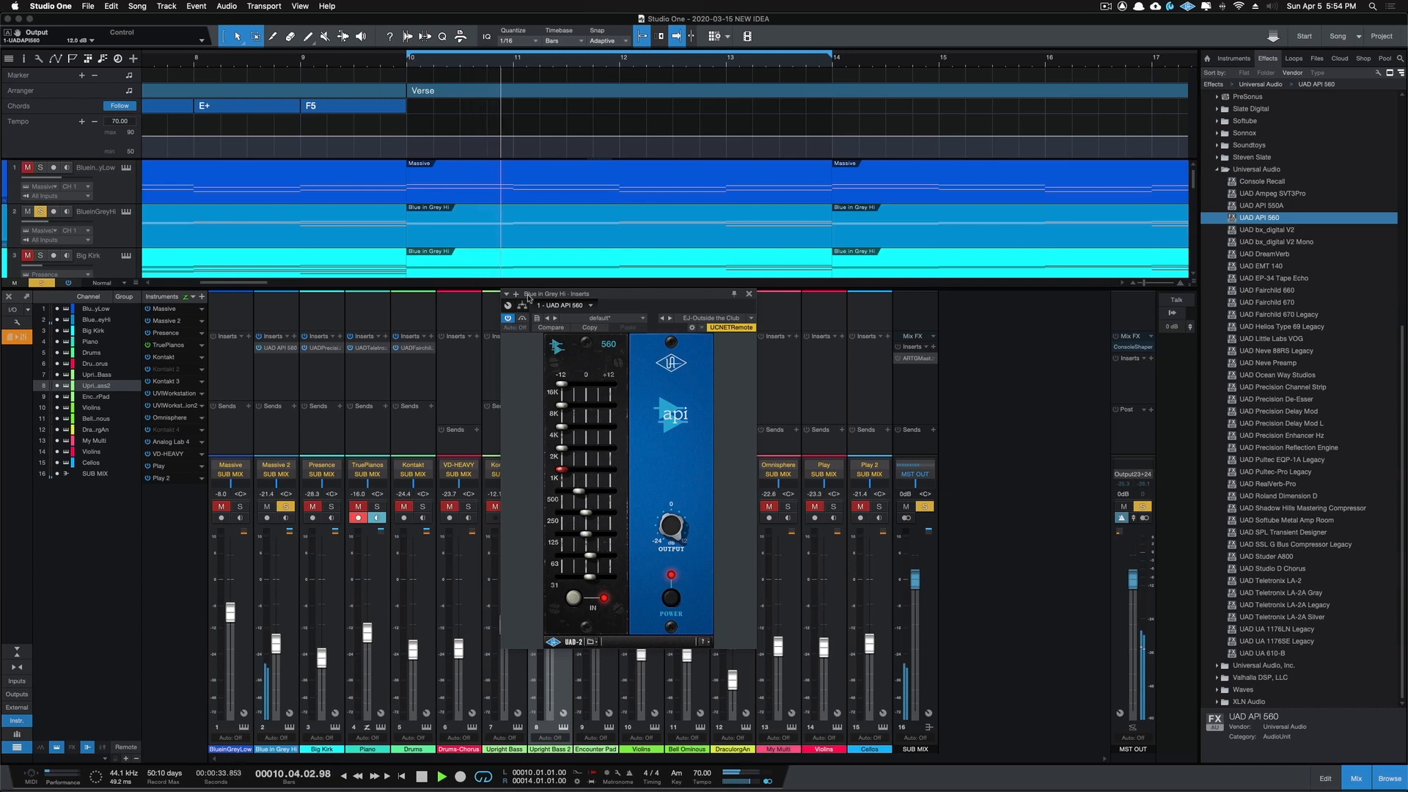
Step: Solo the Big Kirk, Piano, Drums, Drums Chorus, Upright Bass, Upright Bass 2, Encounter Pad and BlueinGreyLow channels
{"action": "left_click", "coordinate": [332, 507]}
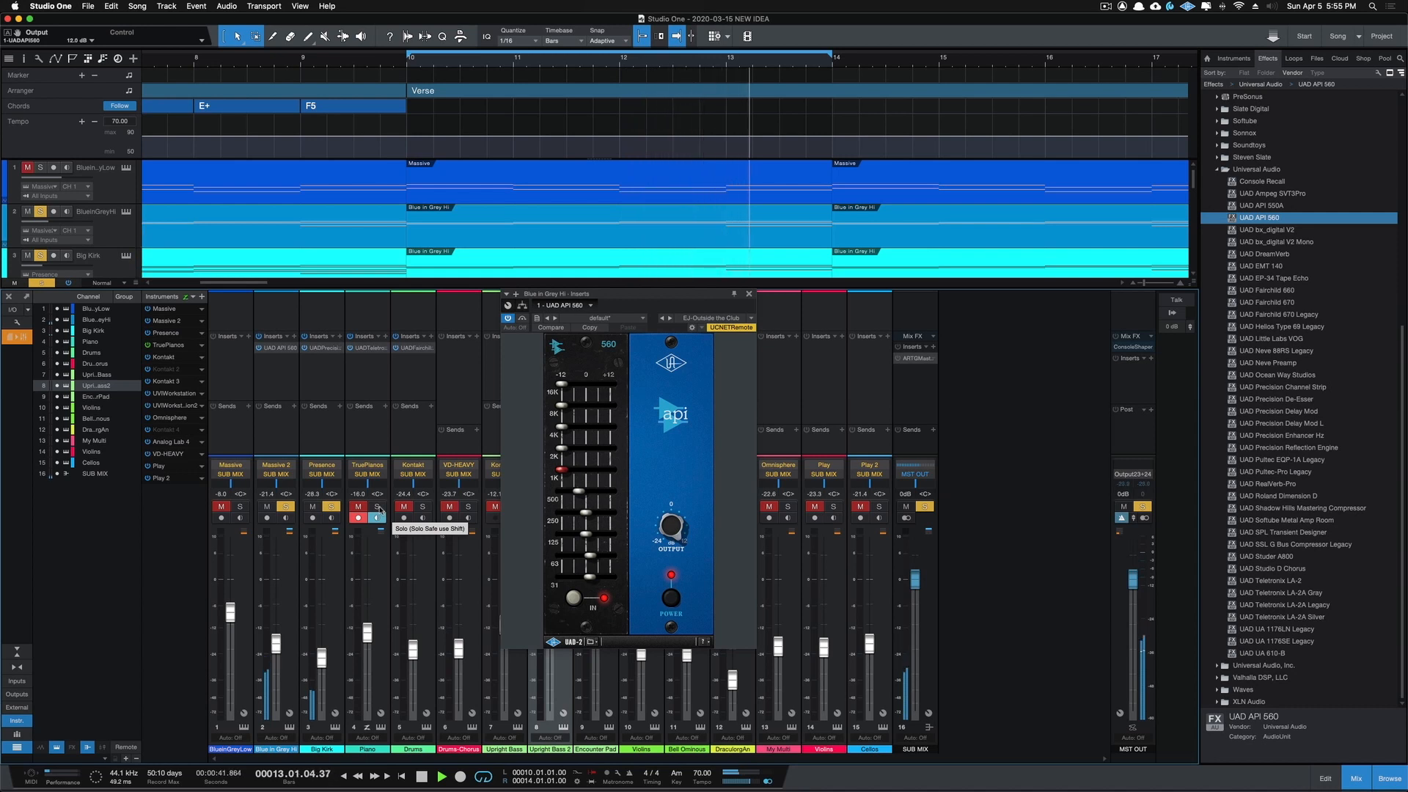
{"action": "left_click", "coordinate": [749, 294]}
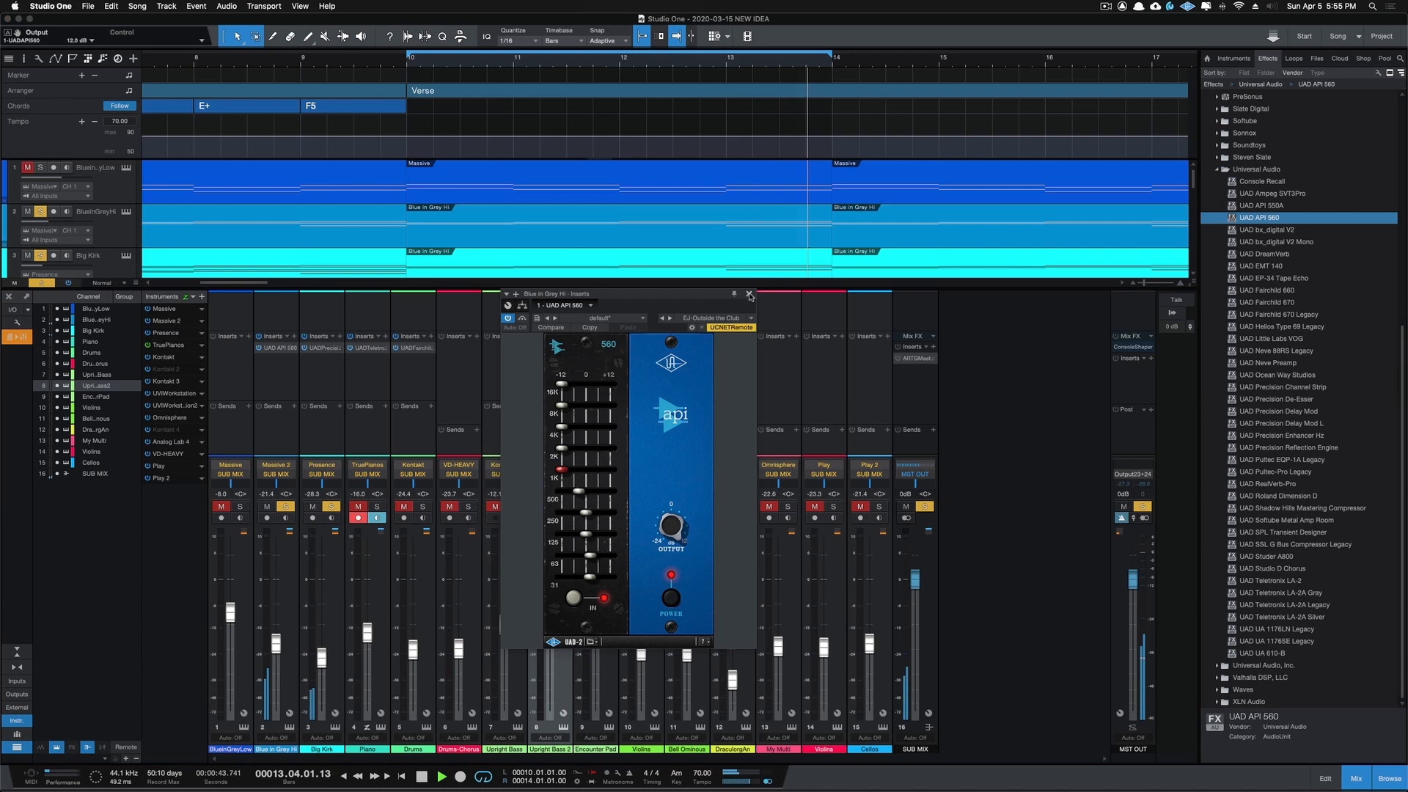
{"action": "left_click", "coordinate": [378, 506]}
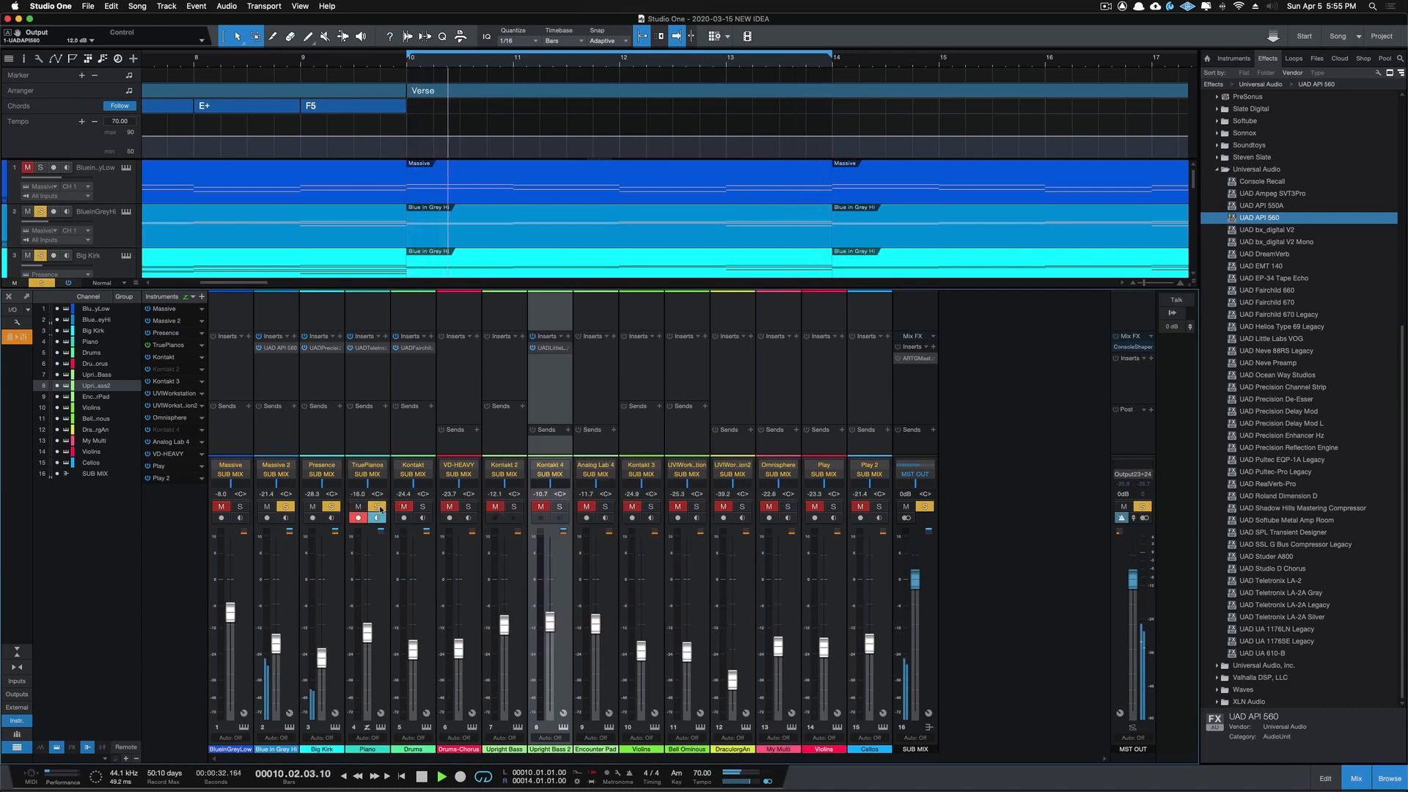
{"action": "left_click", "coordinate": [423, 507]}
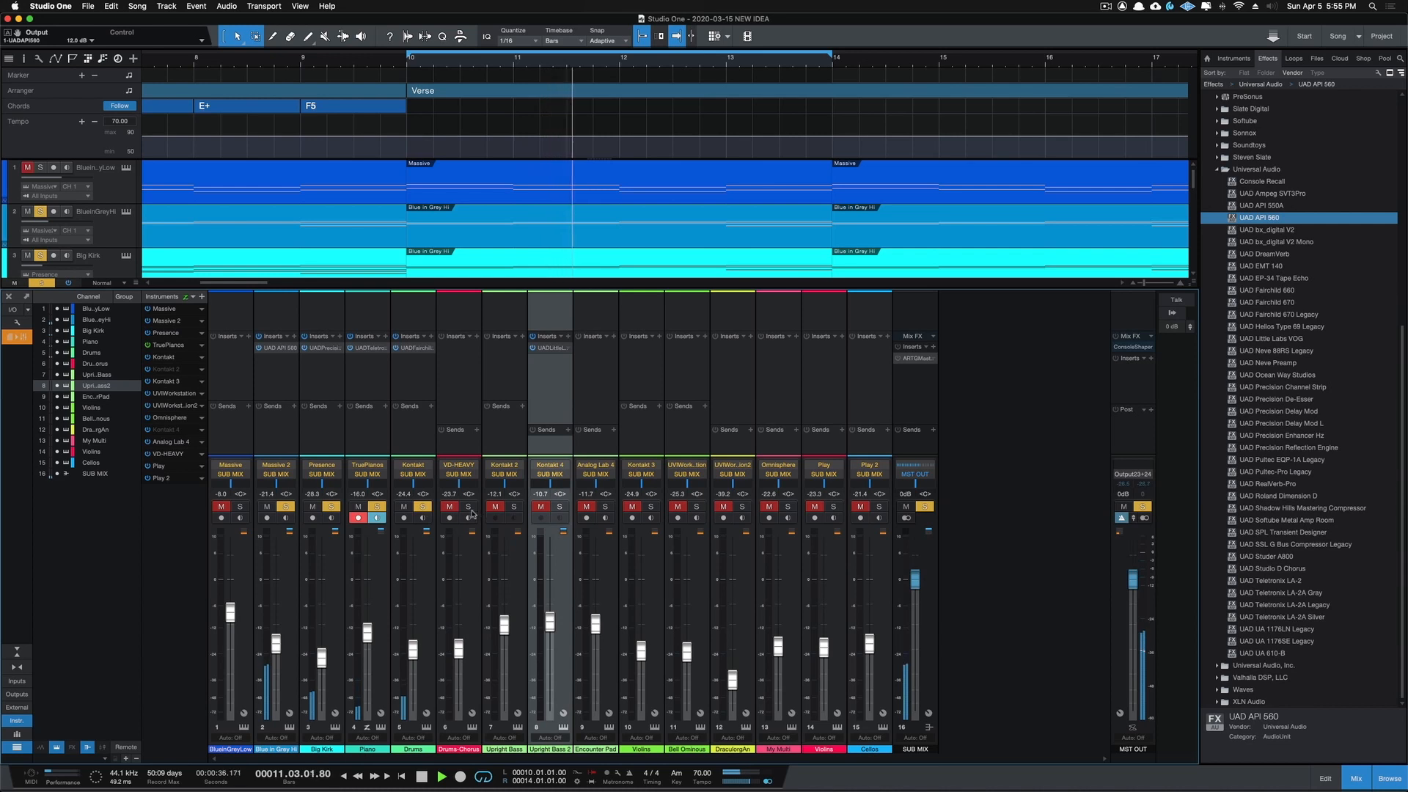
{"action": "left_click", "coordinate": [469, 506]}
{"action": "left_click", "coordinate": [514, 506]}
{"action": "left_click", "coordinate": [560, 508]}
{"action": "left_click", "coordinate": [605, 506]}
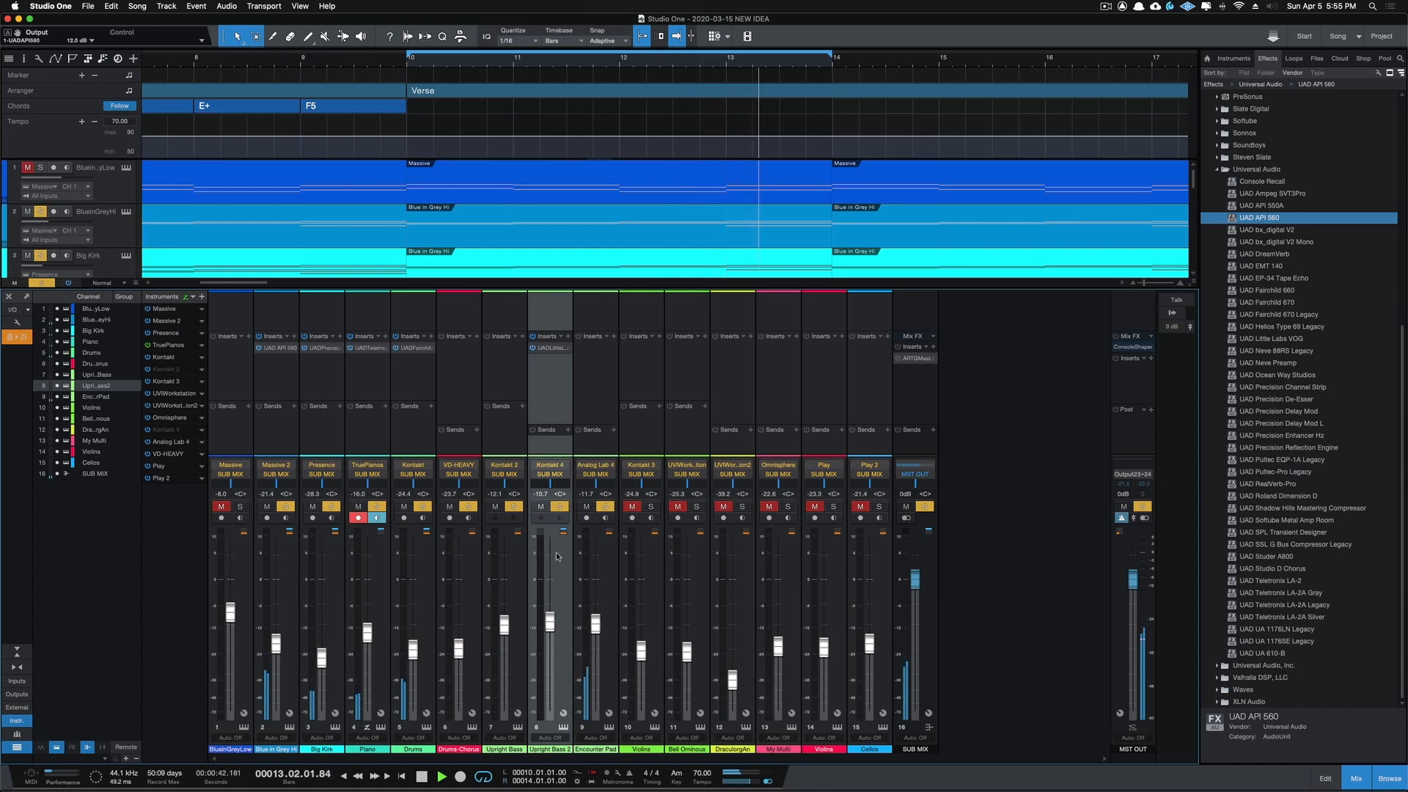
{"action": "left_click", "coordinate": [240, 507]}
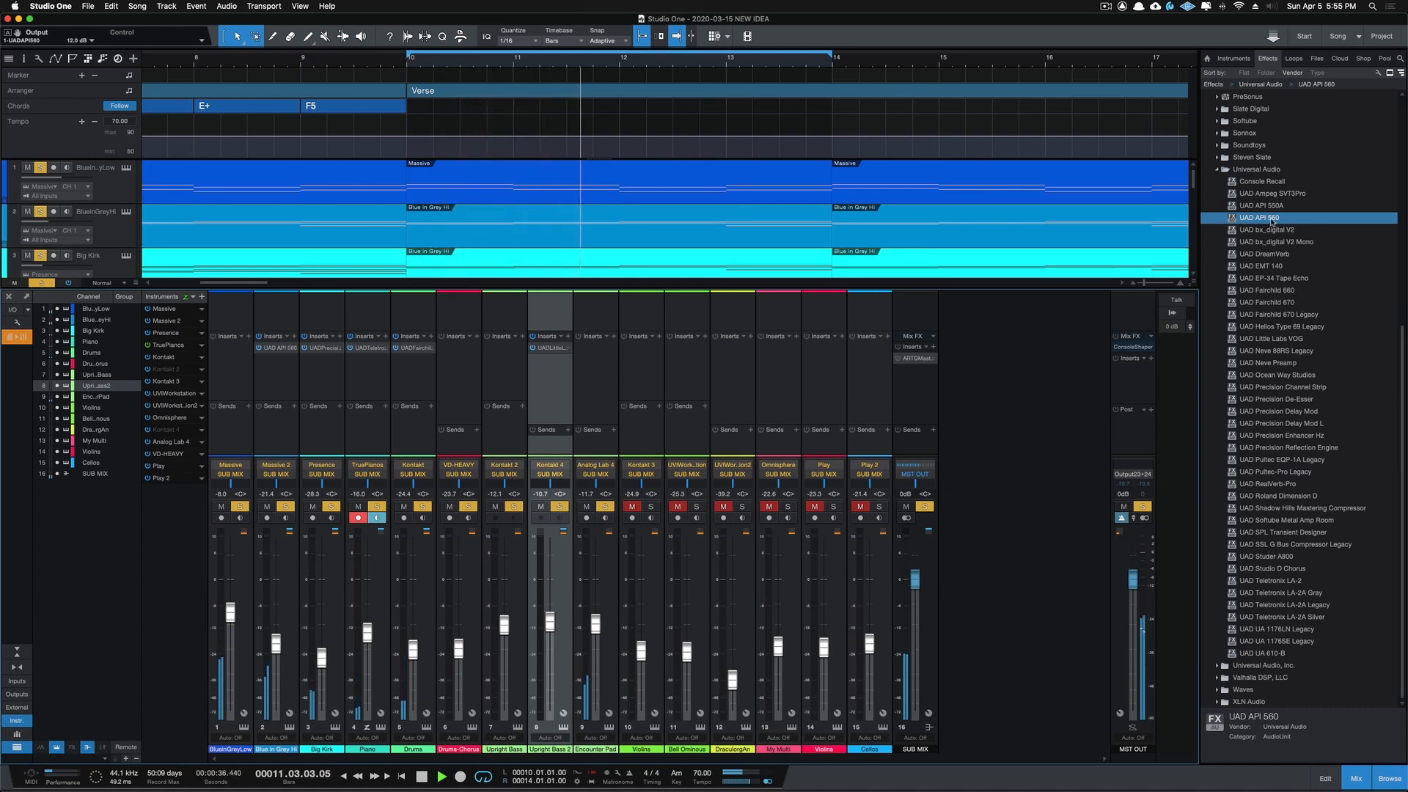
Step: Insert UAD API 550A on the BlueinGreyLow channel and load the VP-Bass Forward preset
{"action": "left_click_drag", "start_coordinate": [1263, 206], "coordinate": [238, 360]}
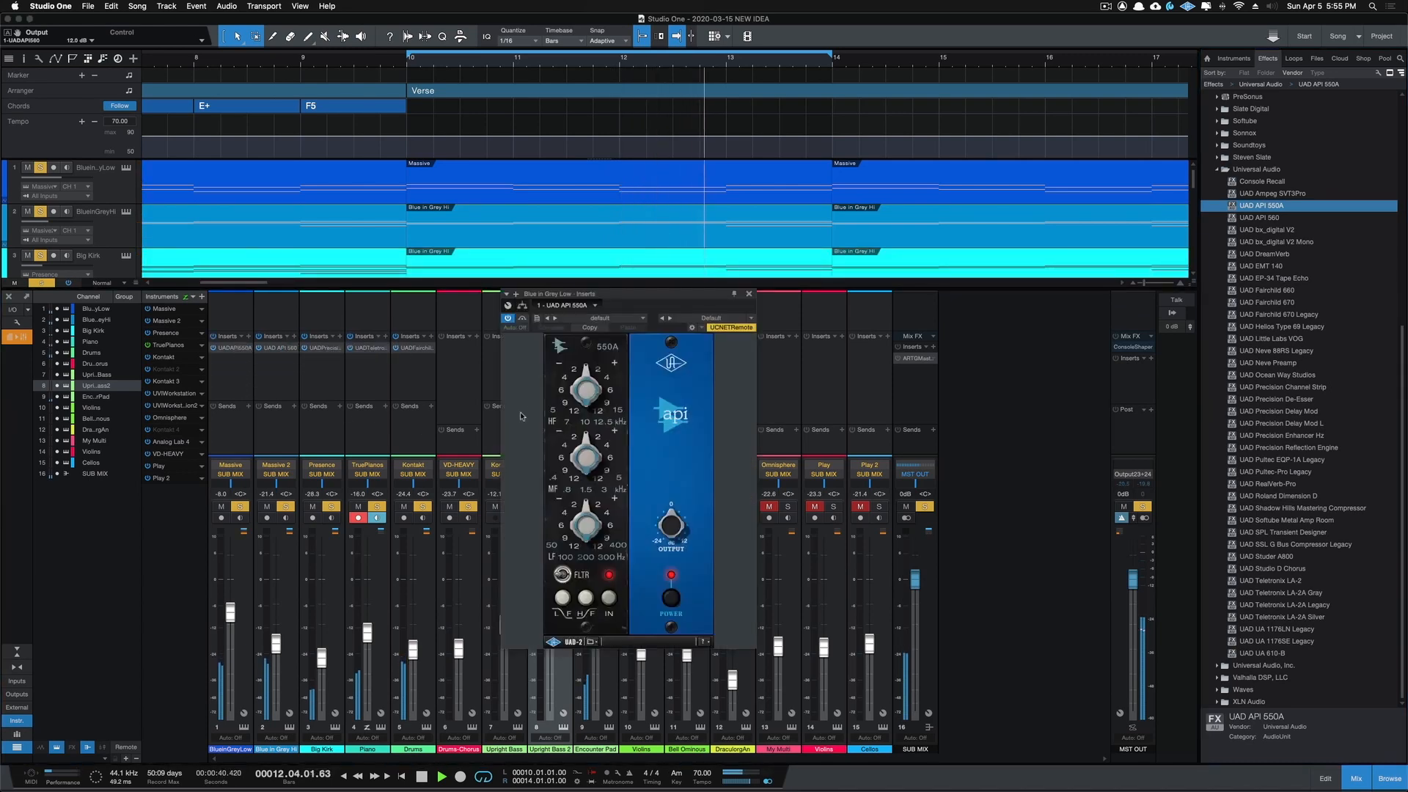
{"action": "left_click", "coordinate": [746, 319]}
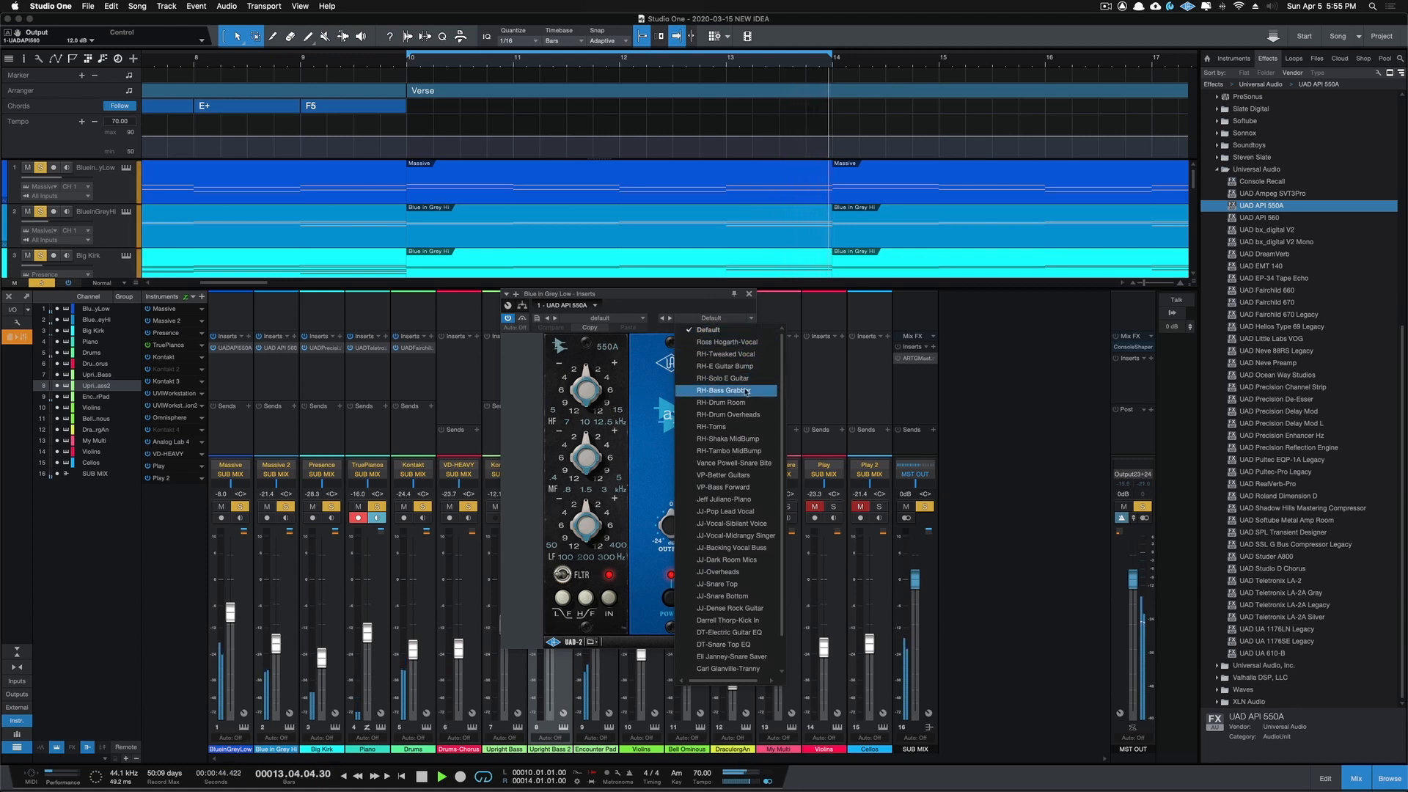
{"action": "left_click", "coordinate": [742, 487]}
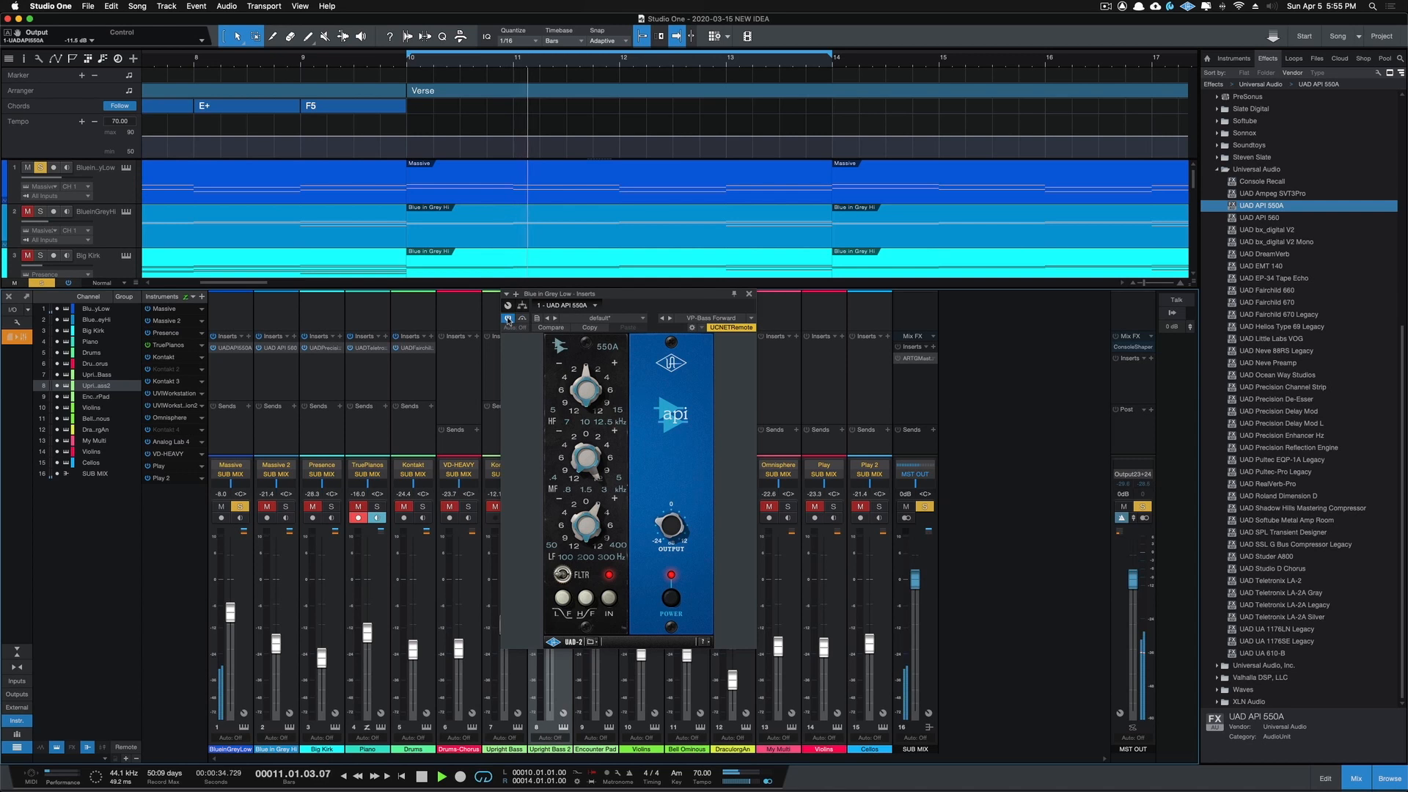
Step: Compare the soloed BlueinGreyLow with the API 550A active and bypassed, raising its output to about -6.6 dB
{"action": "left_click", "coordinate": [508, 319]}
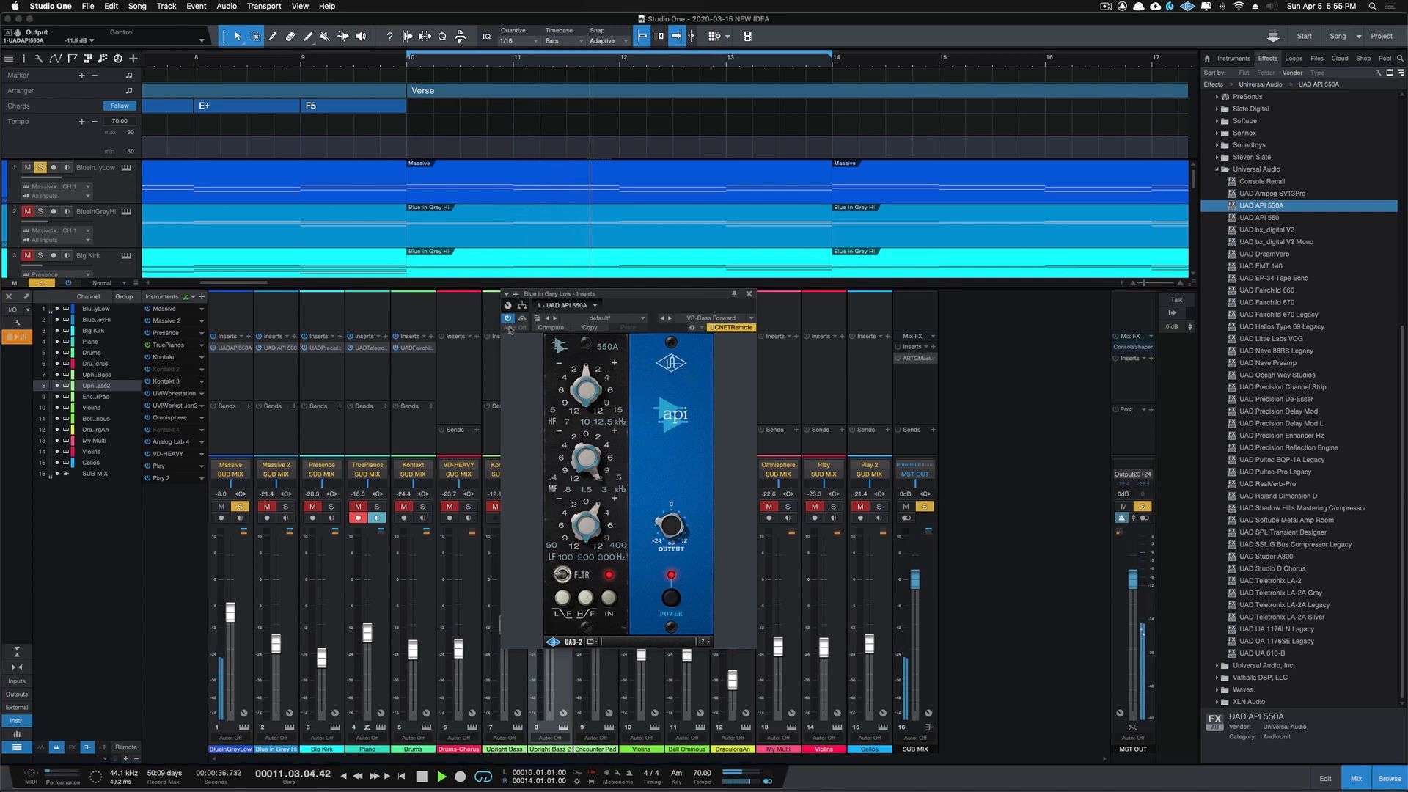
{"action": "left_click_drag", "start_coordinate": [673, 523], "coordinate": [673, 518]}
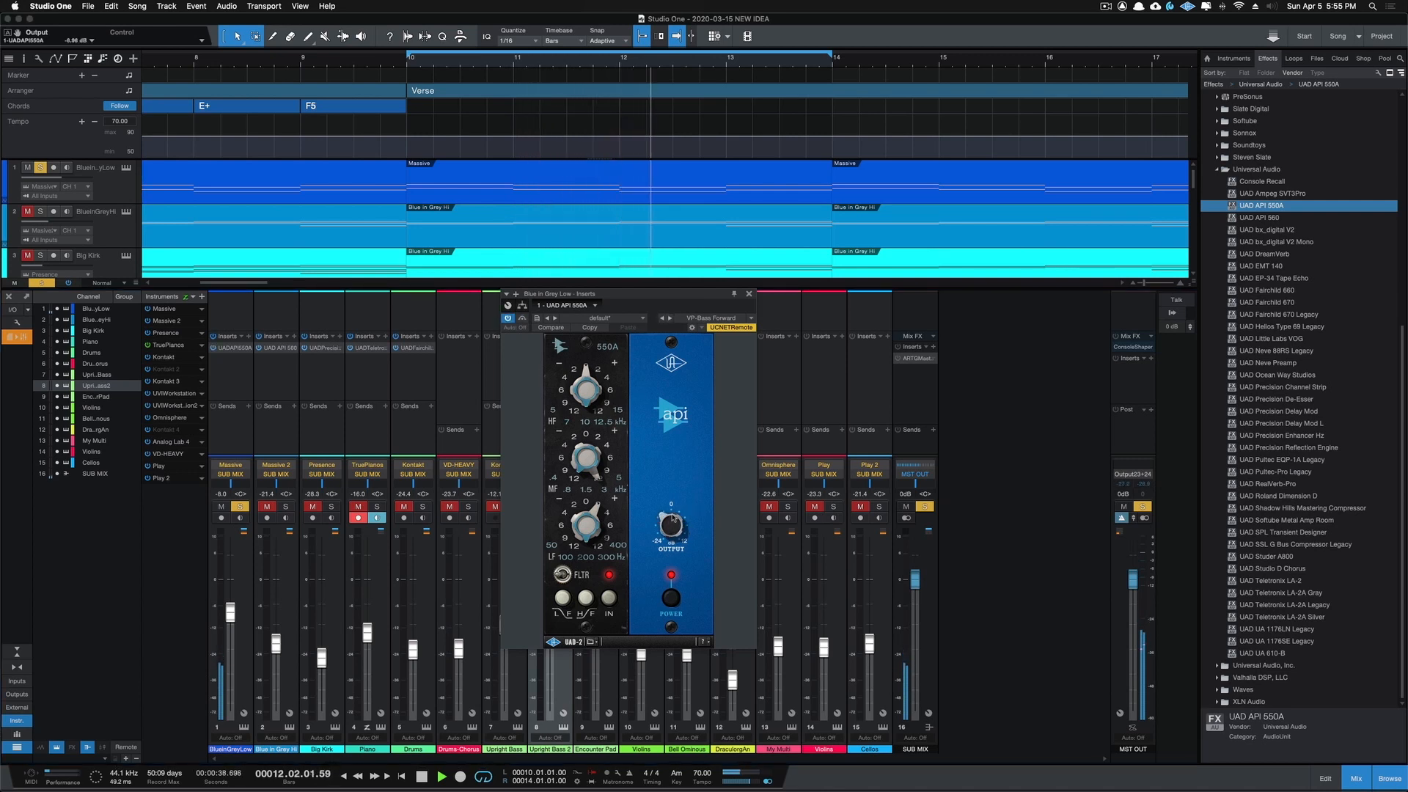
{"action": "left_click", "coordinate": [509, 319]}
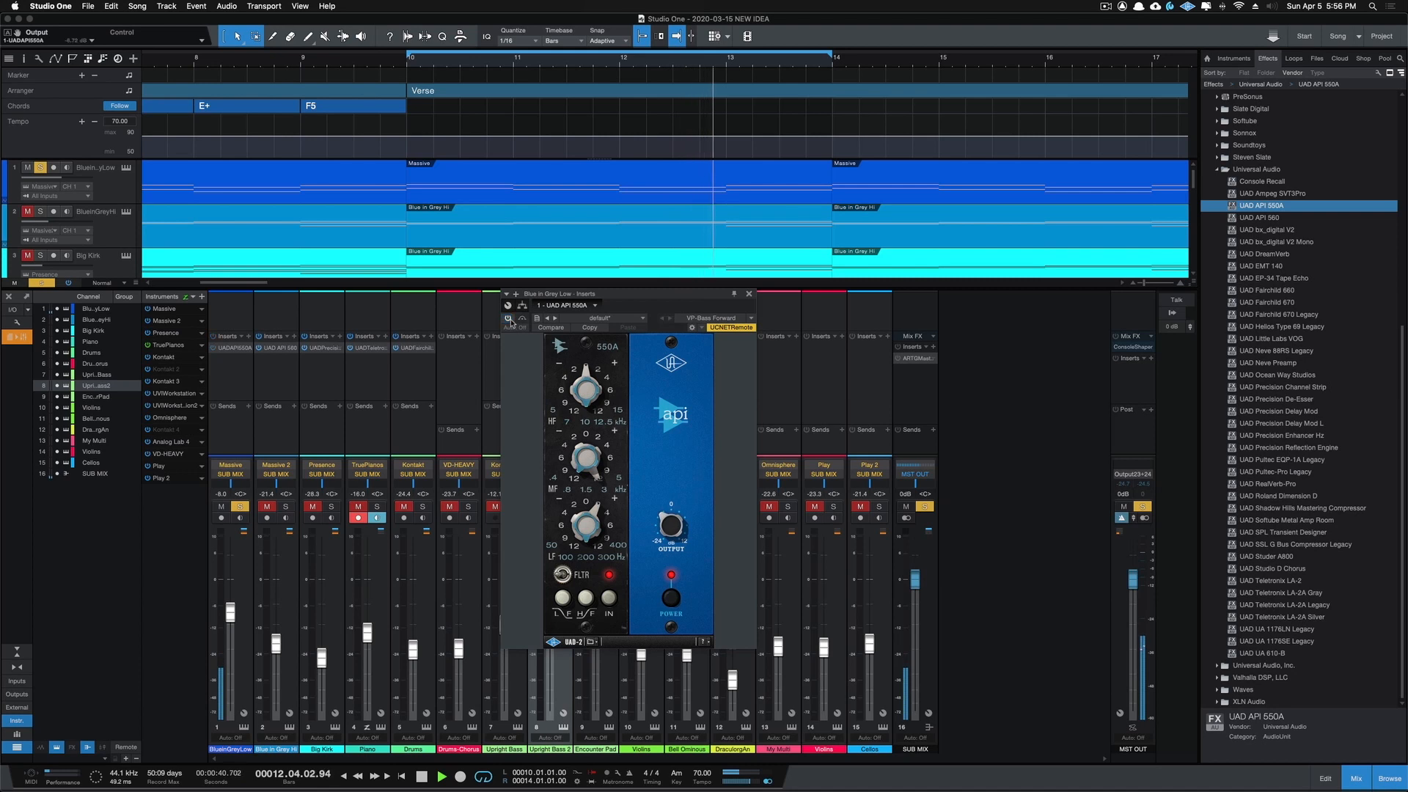
{"action": "left_click", "coordinate": [510, 319]}
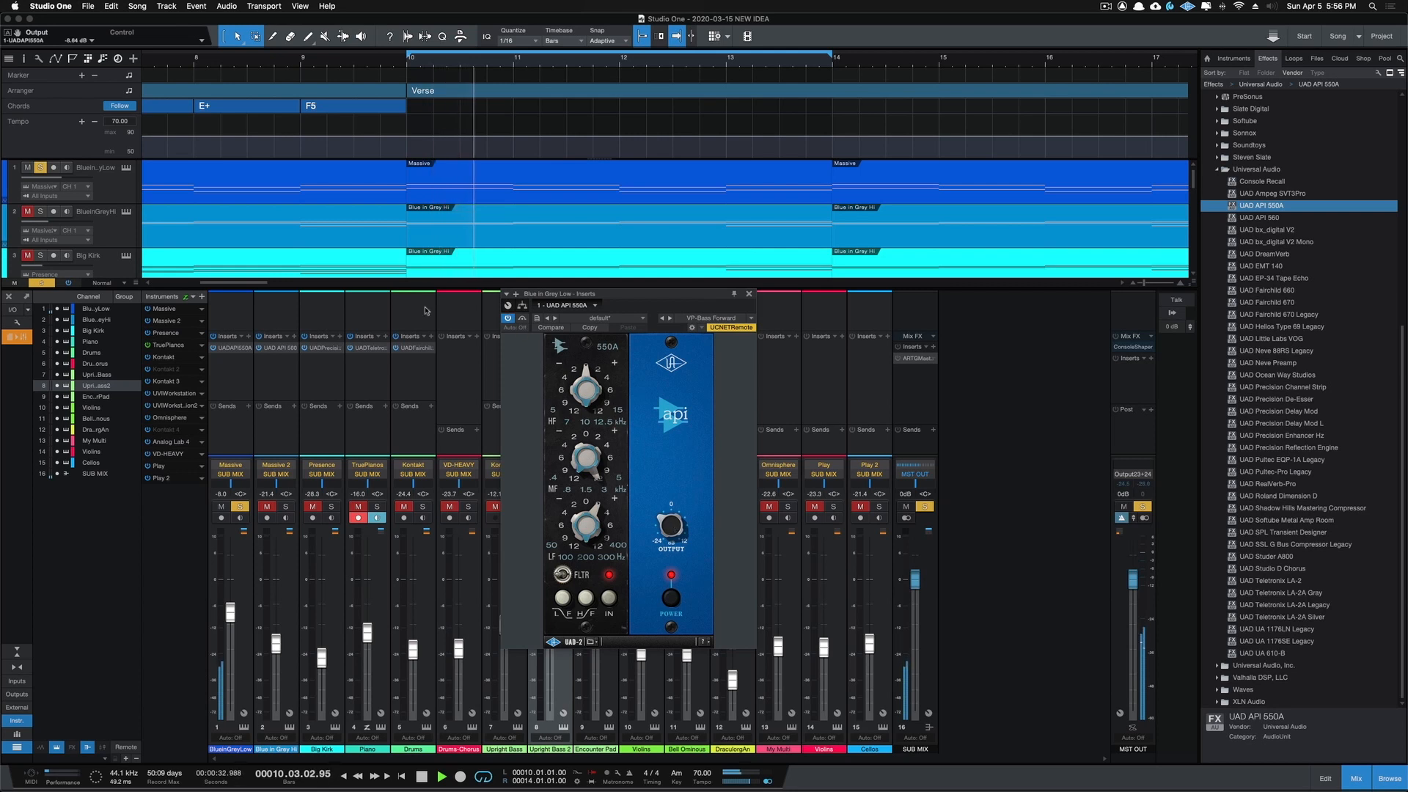
Step: Add Blue in Grey Hi to the solo, fine-tune the API 550A output to about -6.4 dB, and close the plug-in window
{"action": "left_click", "coordinate": [287, 507]}
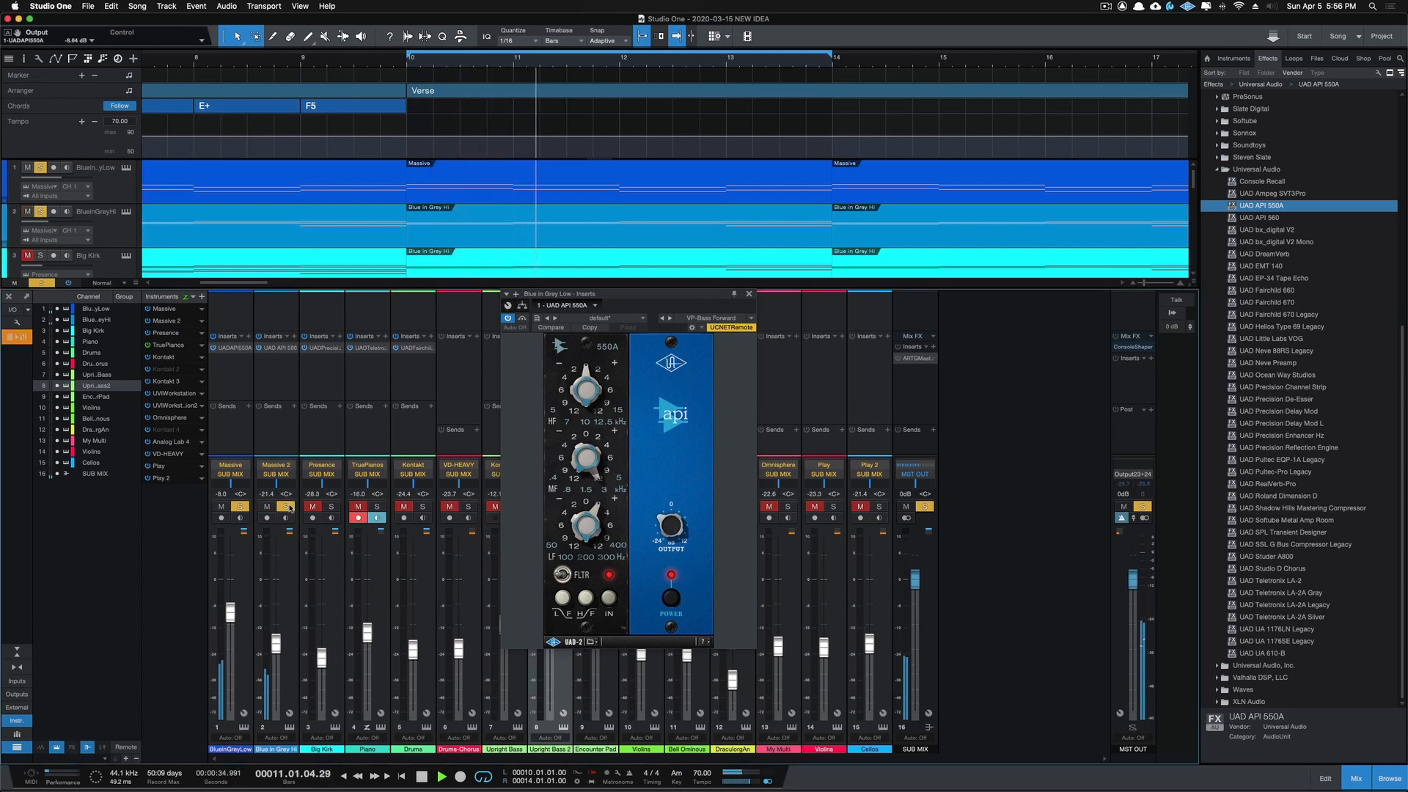
{"action": "left_click_drag", "start_coordinate": [670, 521], "coordinate": [670, 523]}
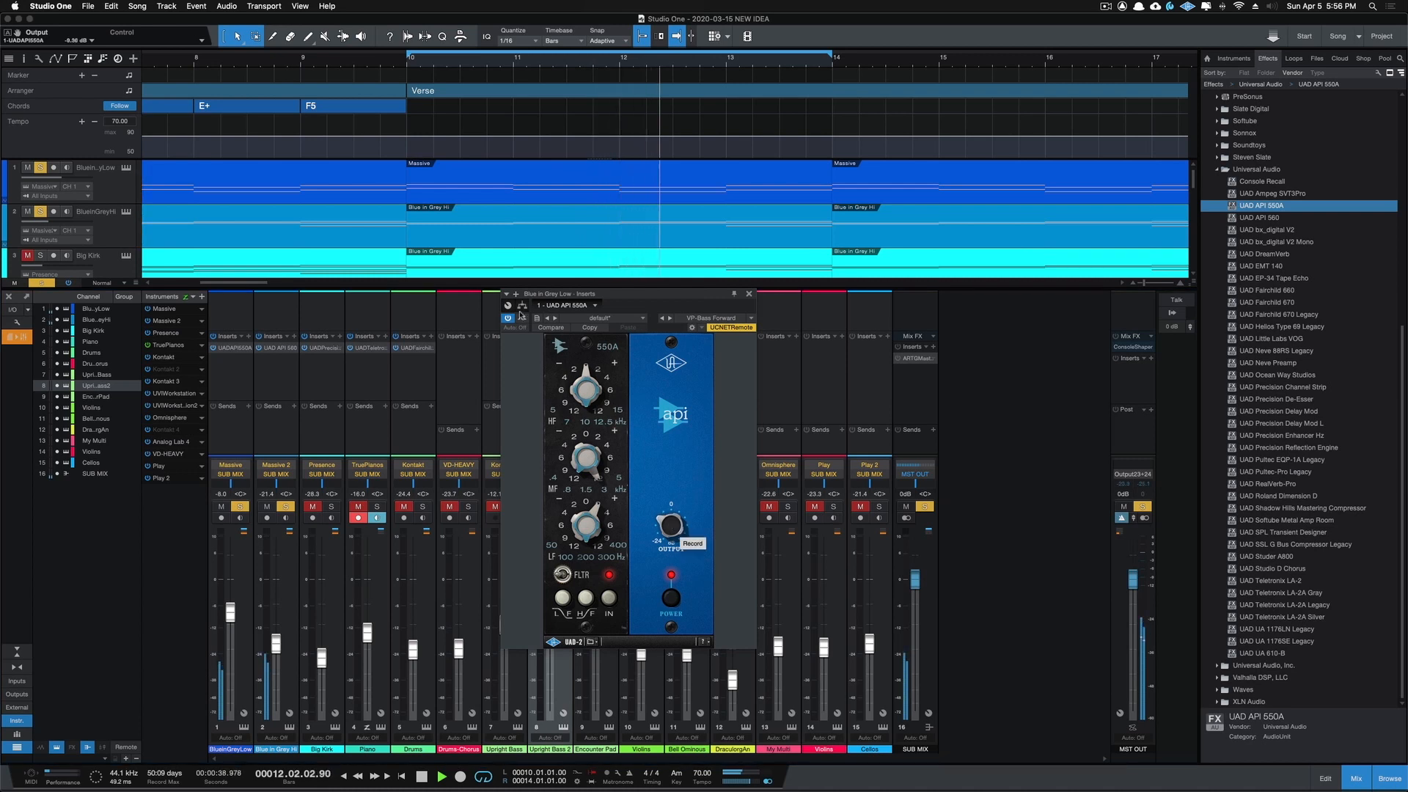
{"action": "left_click", "coordinate": [749, 294]}
Step: Add the channels from Big Kirk through Encounter Pad to the solo one by one, and clear all solos
{"action": "left_click", "coordinate": [333, 506]}
{"action": "left_click", "coordinate": [377, 507]}
{"action": "left_click", "coordinate": [423, 507]}
{"action": "left_click", "coordinate": [468, 506]}
{"action": "left_click", "coordinate": [514, 507]}
{"action": "left_click", "coordinate": [560, 507]}
{"action": "left_click", "coordinate": [607, 509]}
{"action": "left_click", "coordinate": [605, 507], "text": "super"}
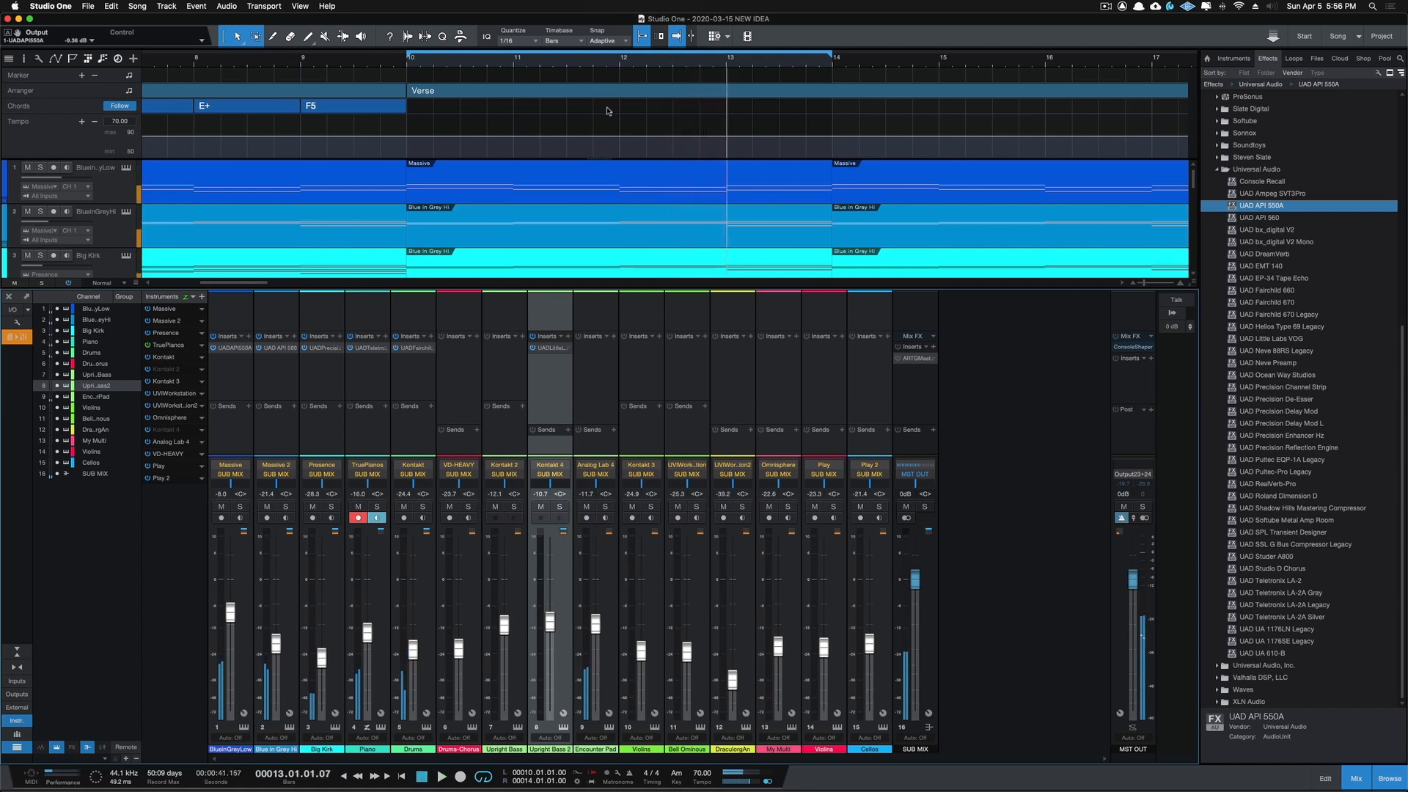
Step: Set the loop range over the Chorus from bar 26 to bar 30 and start playback
{"action": "scroll", "coordinate": [607, 111], "scroll_direction": "right", "scroll_amount": 15}
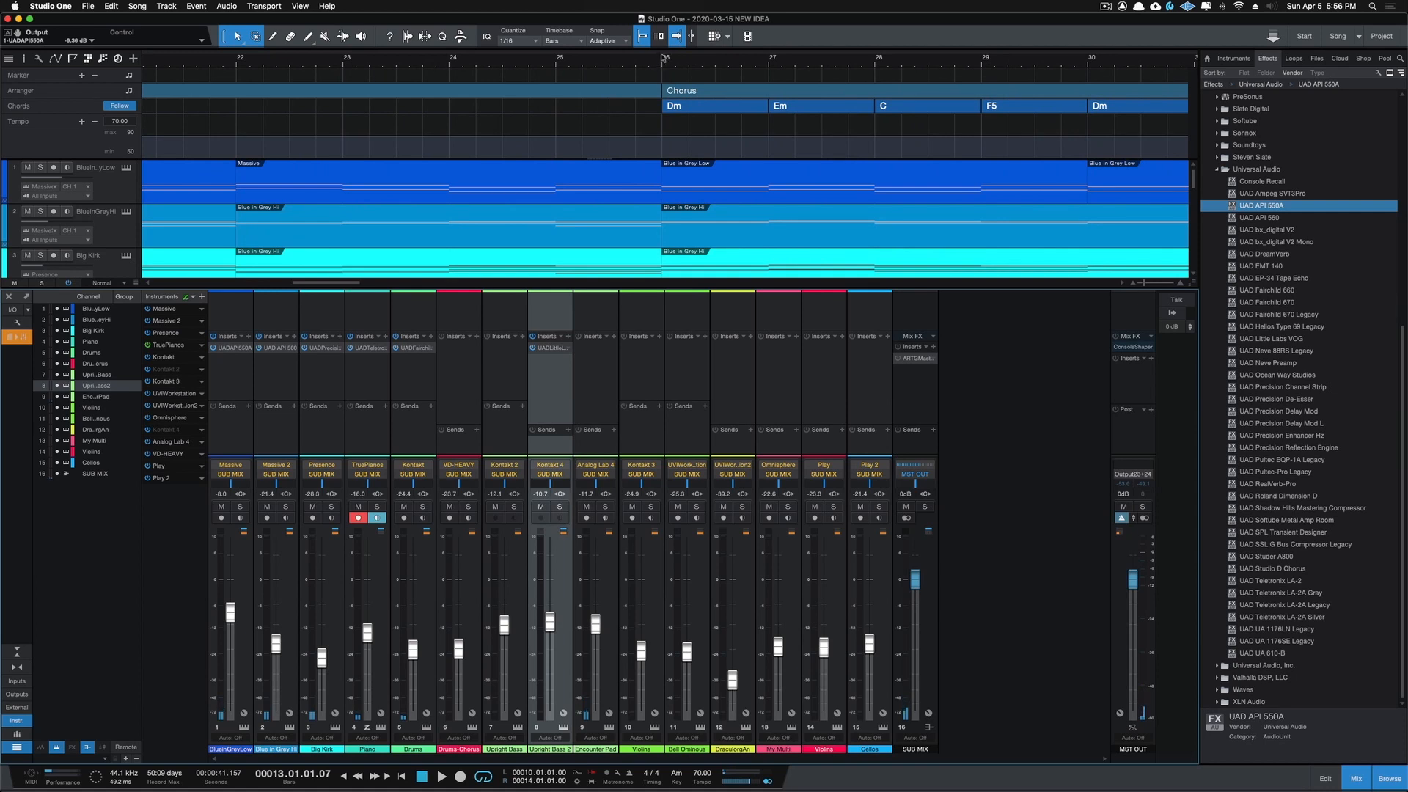
{"action": "left_click_drag", "start_coordinate": [673, 58], "coordinate": [1082, 73]}
{"action": "key", "text": "space"}
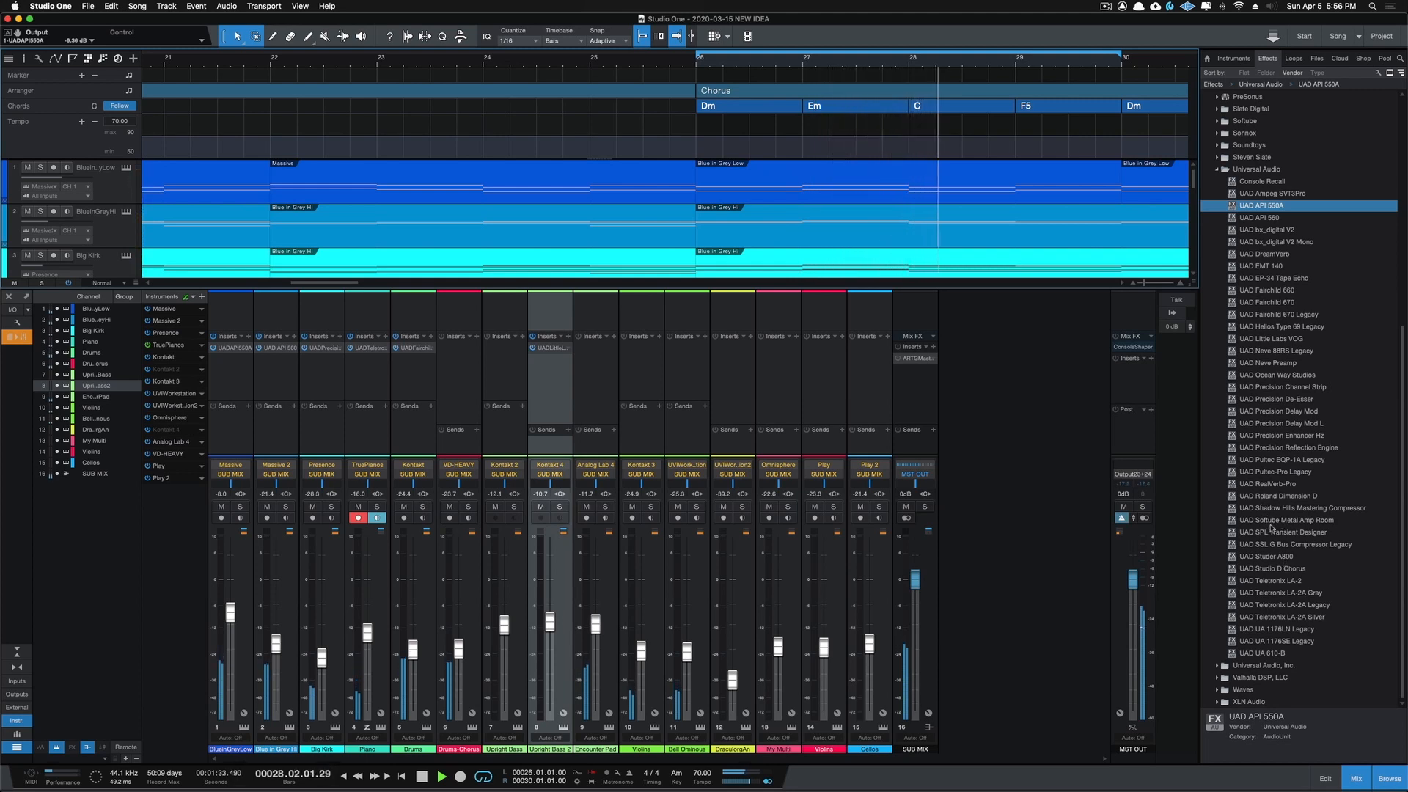
Step: Insert UAD SPL Transient Designer on Drums Chorus, try Rimshot Sauce, settle on the Gentle Rounding preset, and close the plug-in window
{"action": "left_click_drag", "start_coordinate": [1272, 530], "coordinate": [451, 368]}
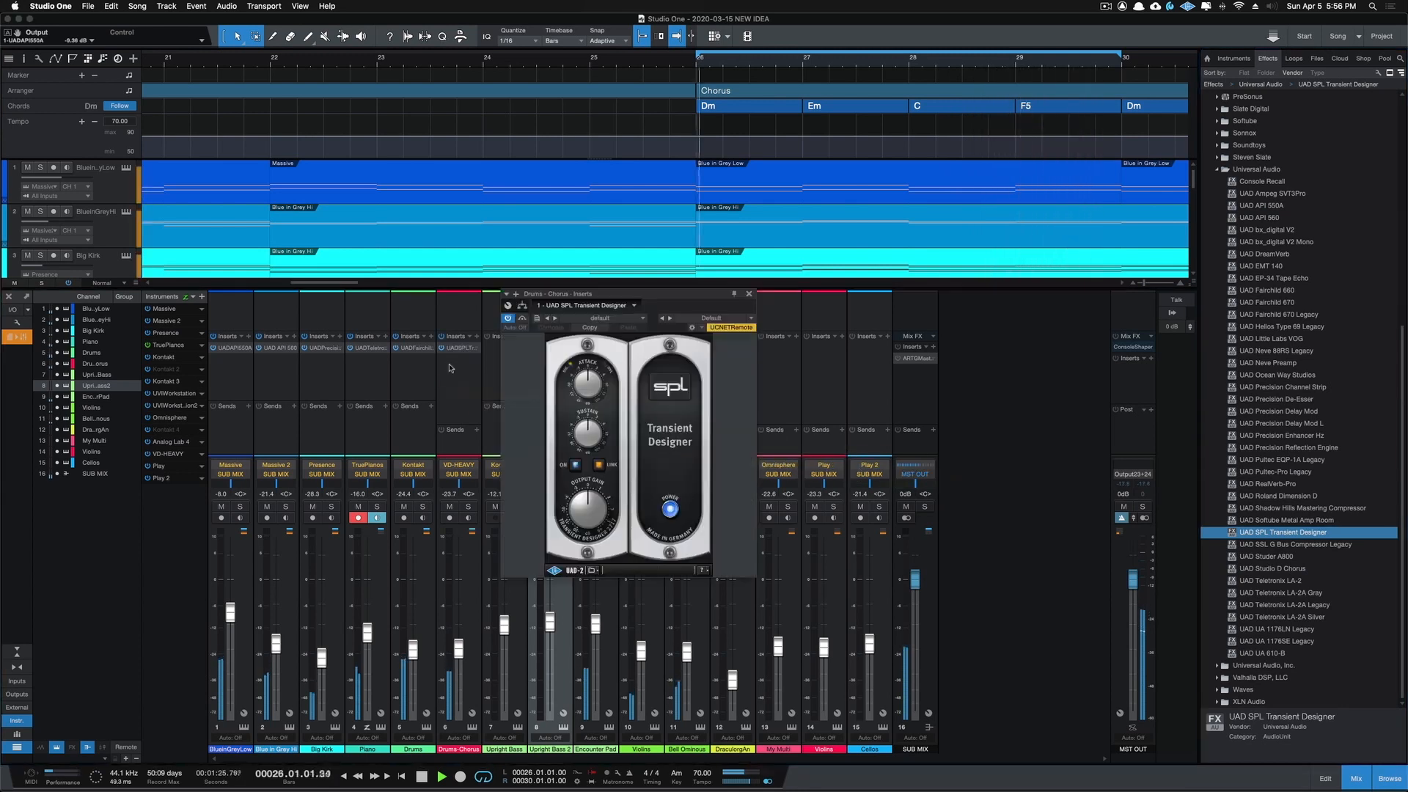
{"action": "left_click", "coordinate": [752, 318]}
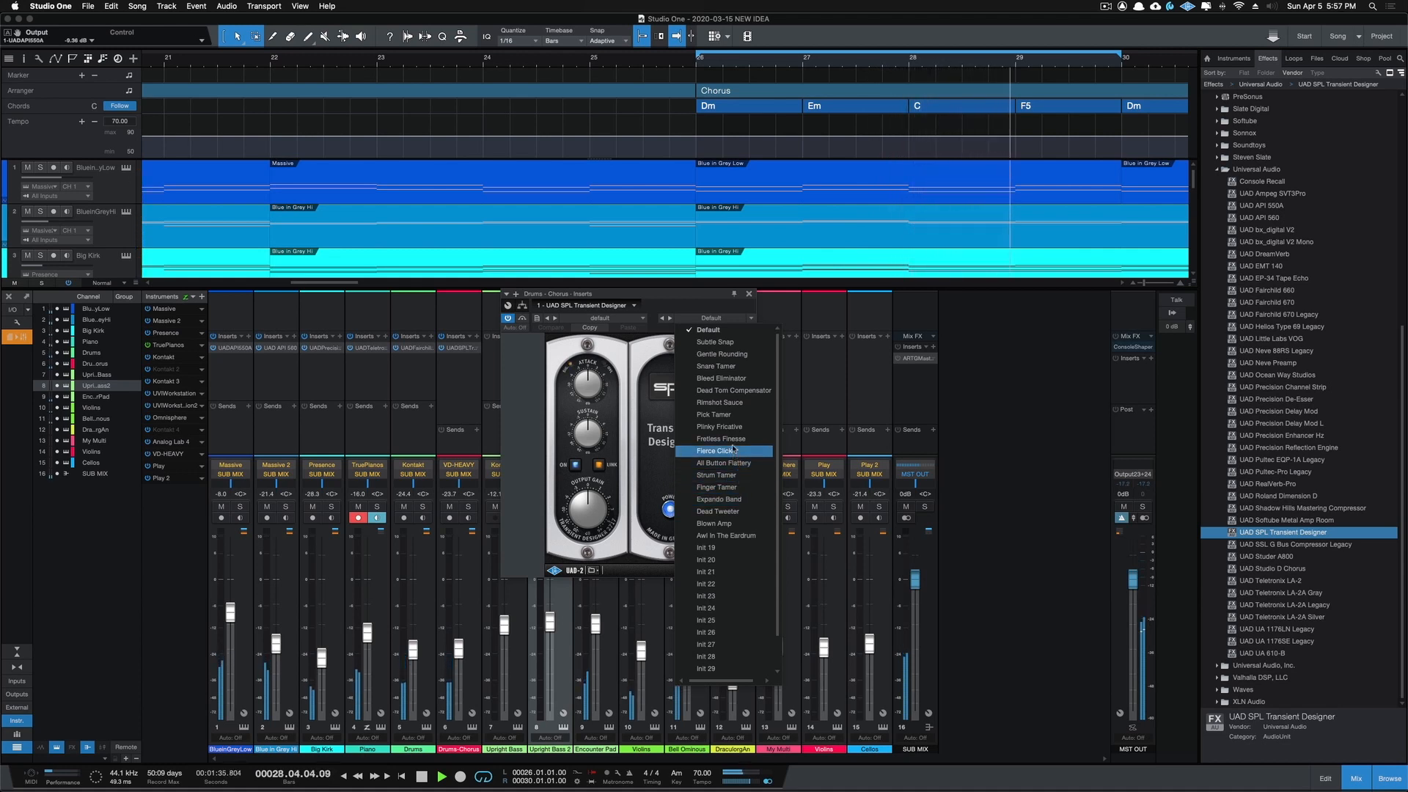
{"action": "left_click", "coordinate": [725, 402]}
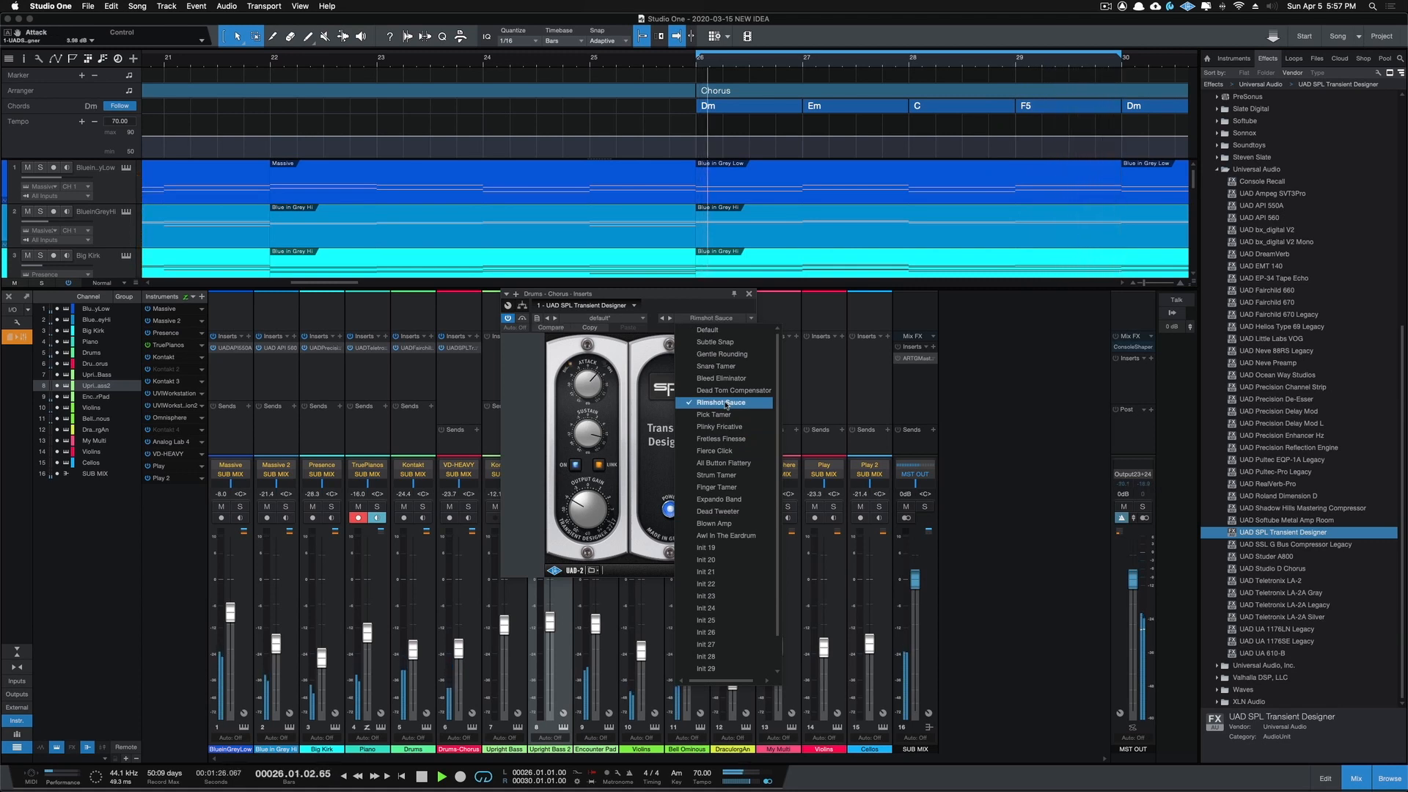
{"action": "left_click", "coordinate": [728, 355]}
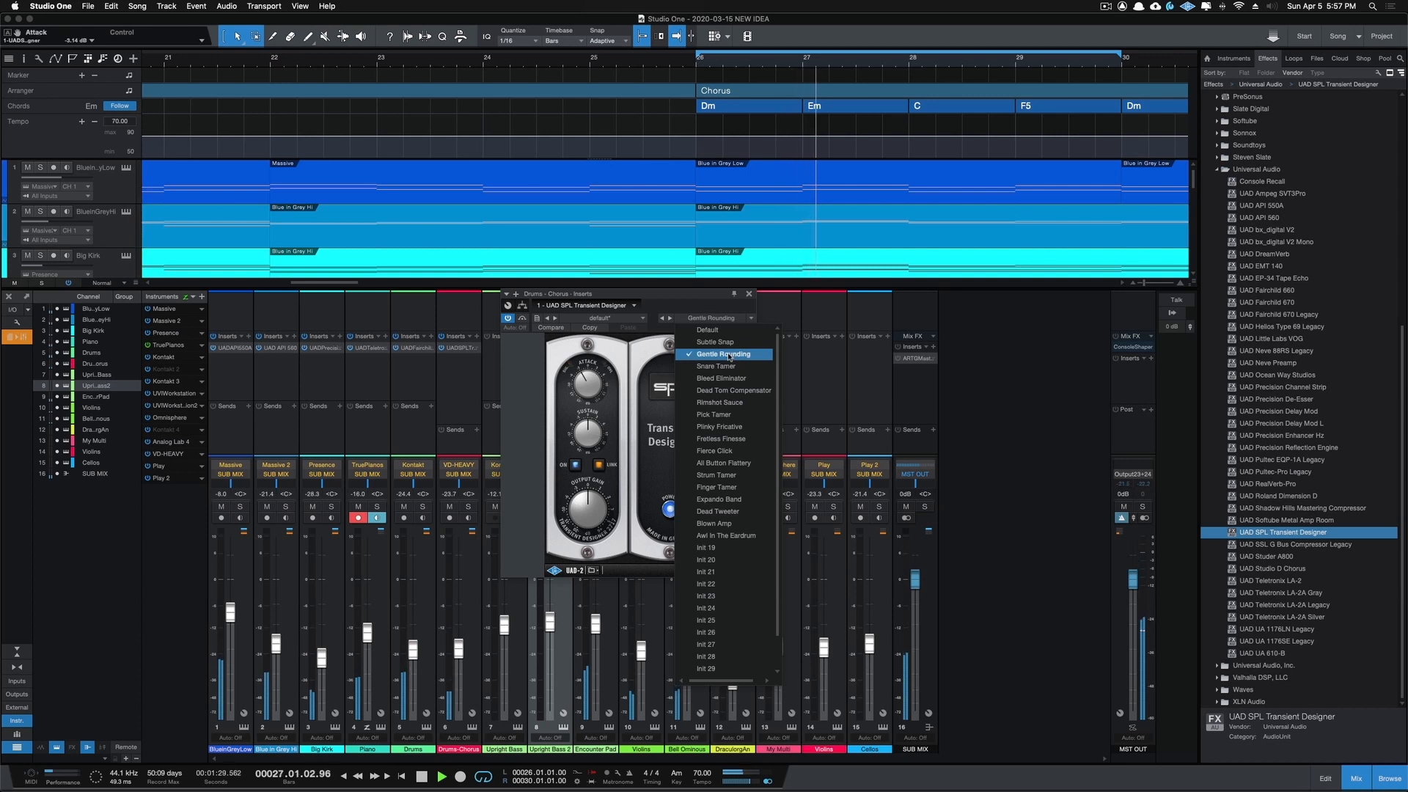
{"action": "left_click", "coordinate": [676, 289]}
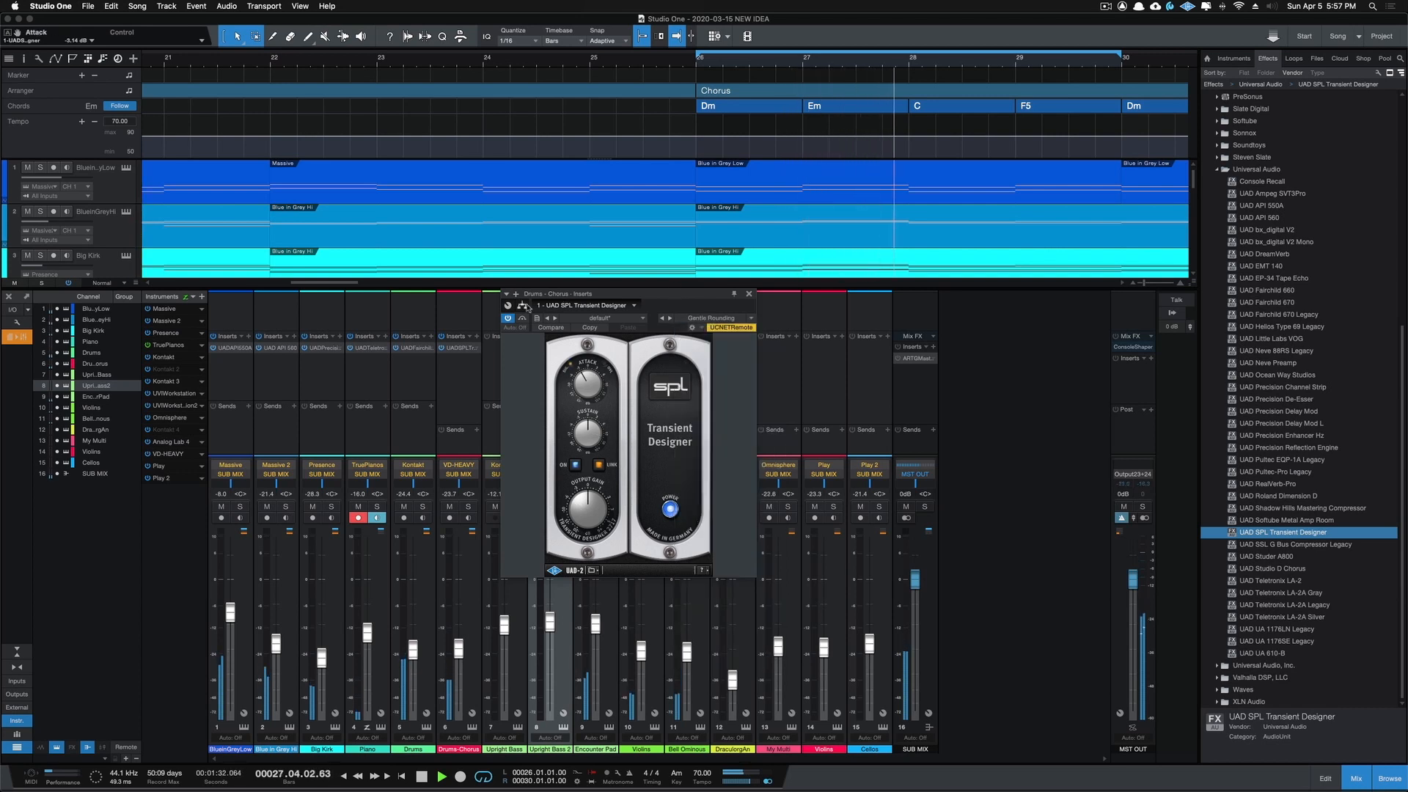
{"action": "left_click", "coordinate": [748, 294]}
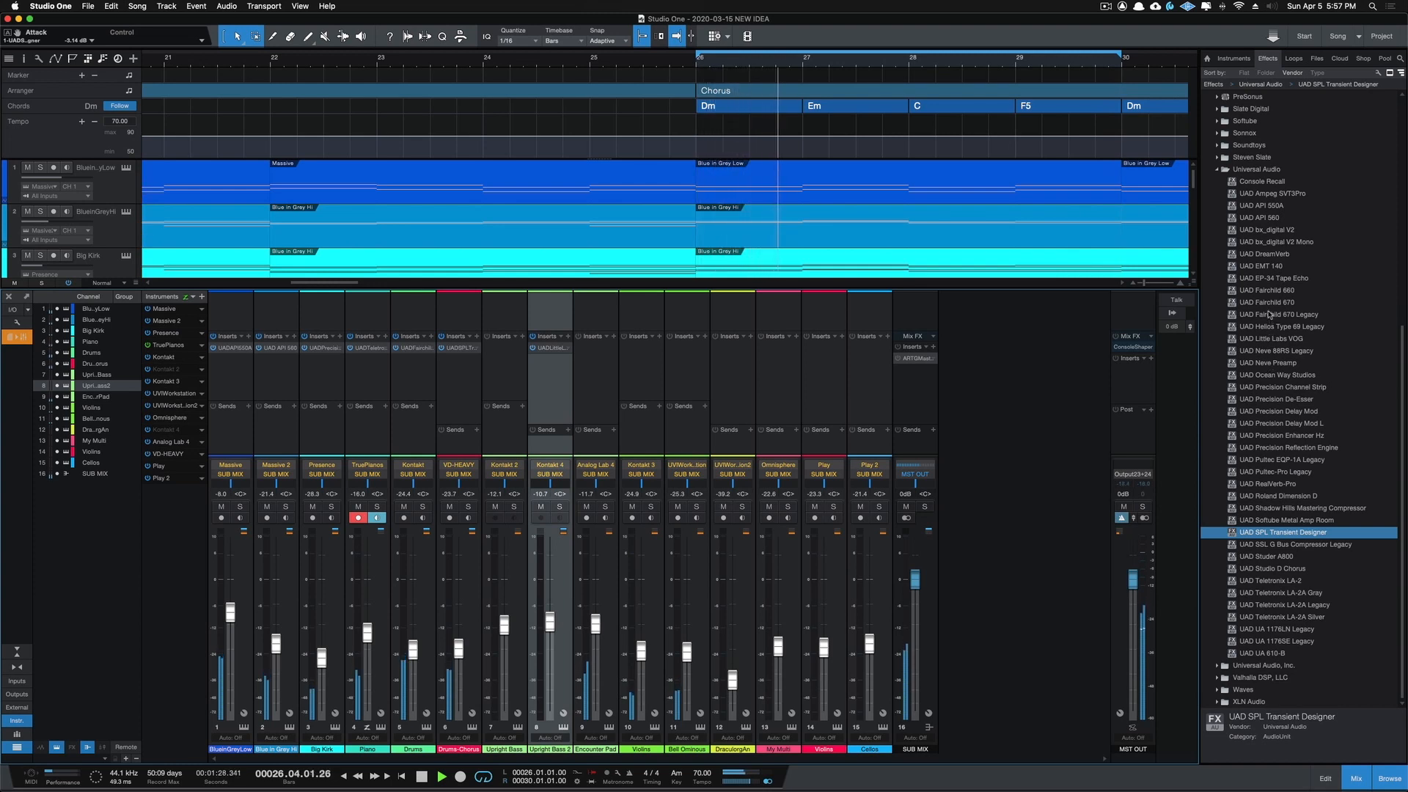
Step: Insert UAD Fairchild 670 on the Drums Chorus channel and load the RH-Dreamy Drum Bus preset
{"action": "left_click_drag", "start_coordinate": [1268, 303], "coordinate": [461, 389]}
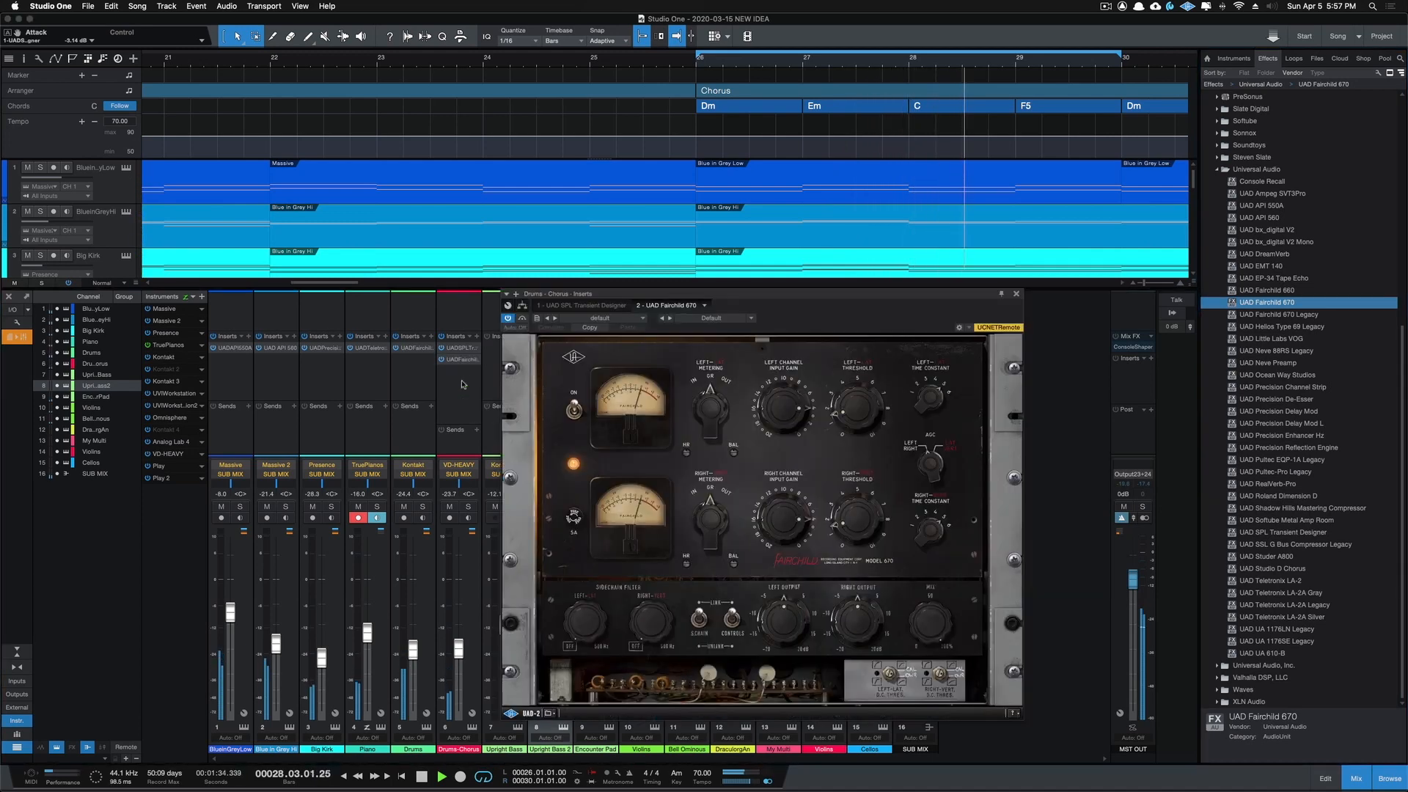
{"action": "left_click", "coordinate": [752, 319]}
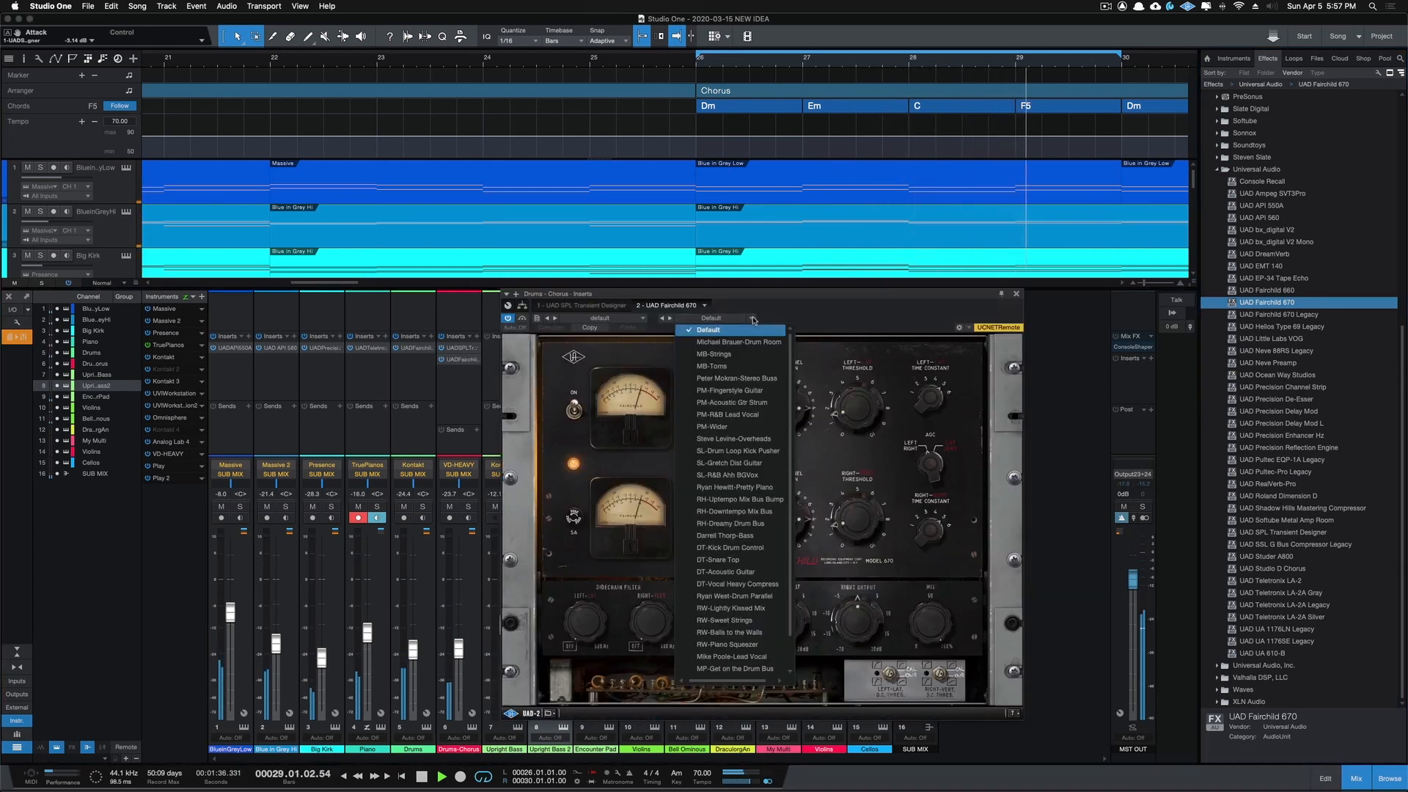
{"action": "left_click", "coordinate": [734, 524]}
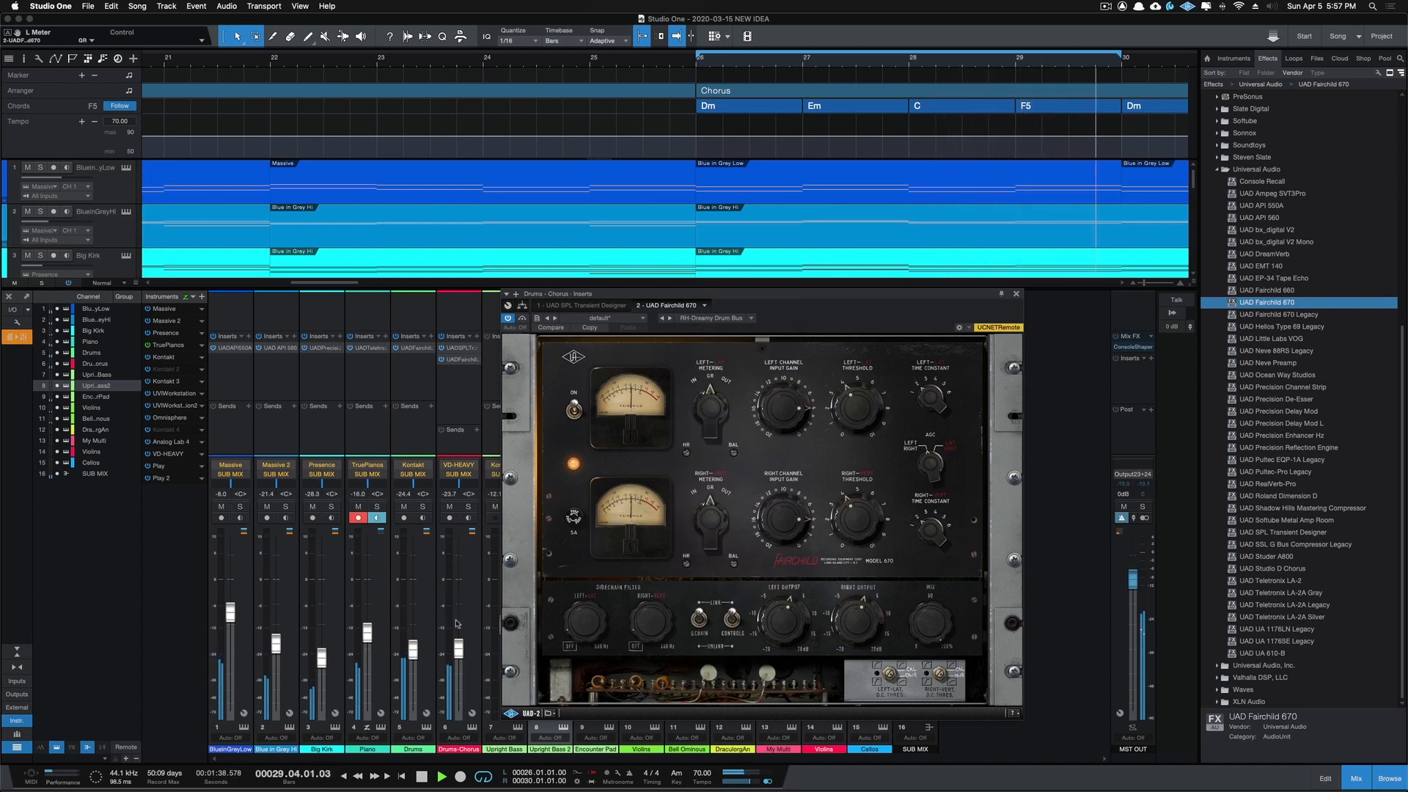
Step: Solo Drums Chorus and compare it with the Fairchild 670 active and bypassed
{"action": "left_click", "coordinate": [468, 507]}
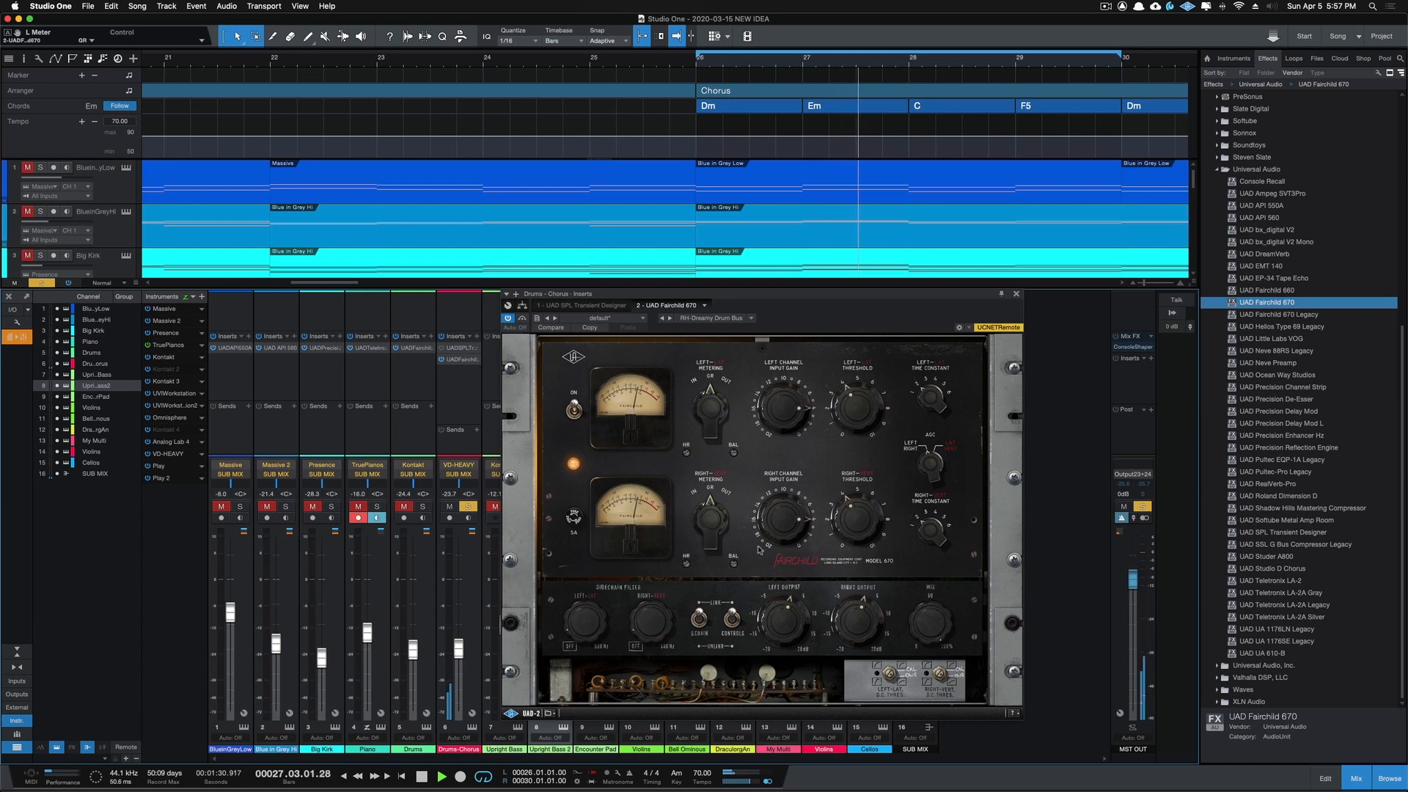
{"action": "left_click", "coordinate": [508, 320]}
{"action": "left_click", "coordinate": [508, 320]}
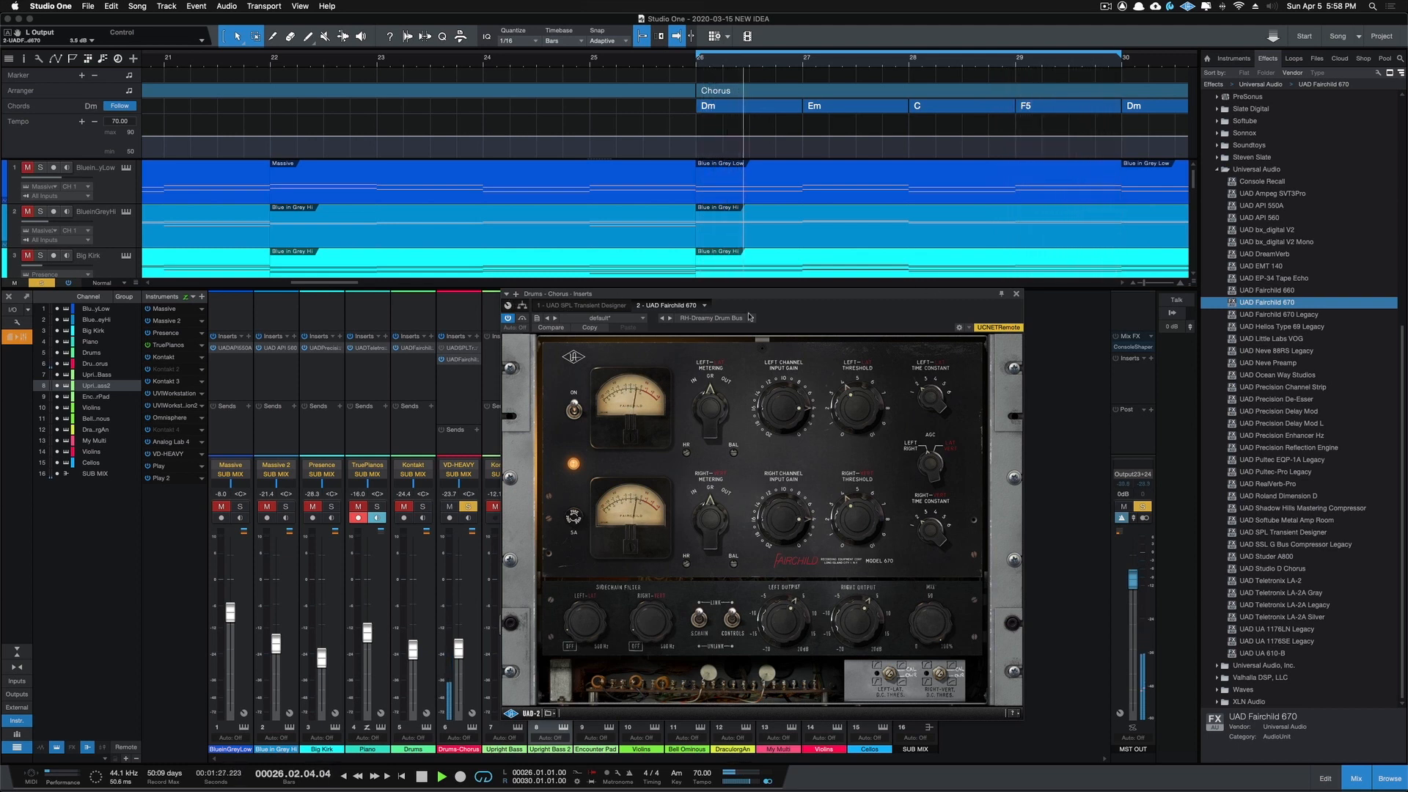
Step: Audition Drums soloed together with Drums Chorus, clear the solos, and close the Fairchild 670 window
{"action": "left_click", "coordinate": [422, 509]}
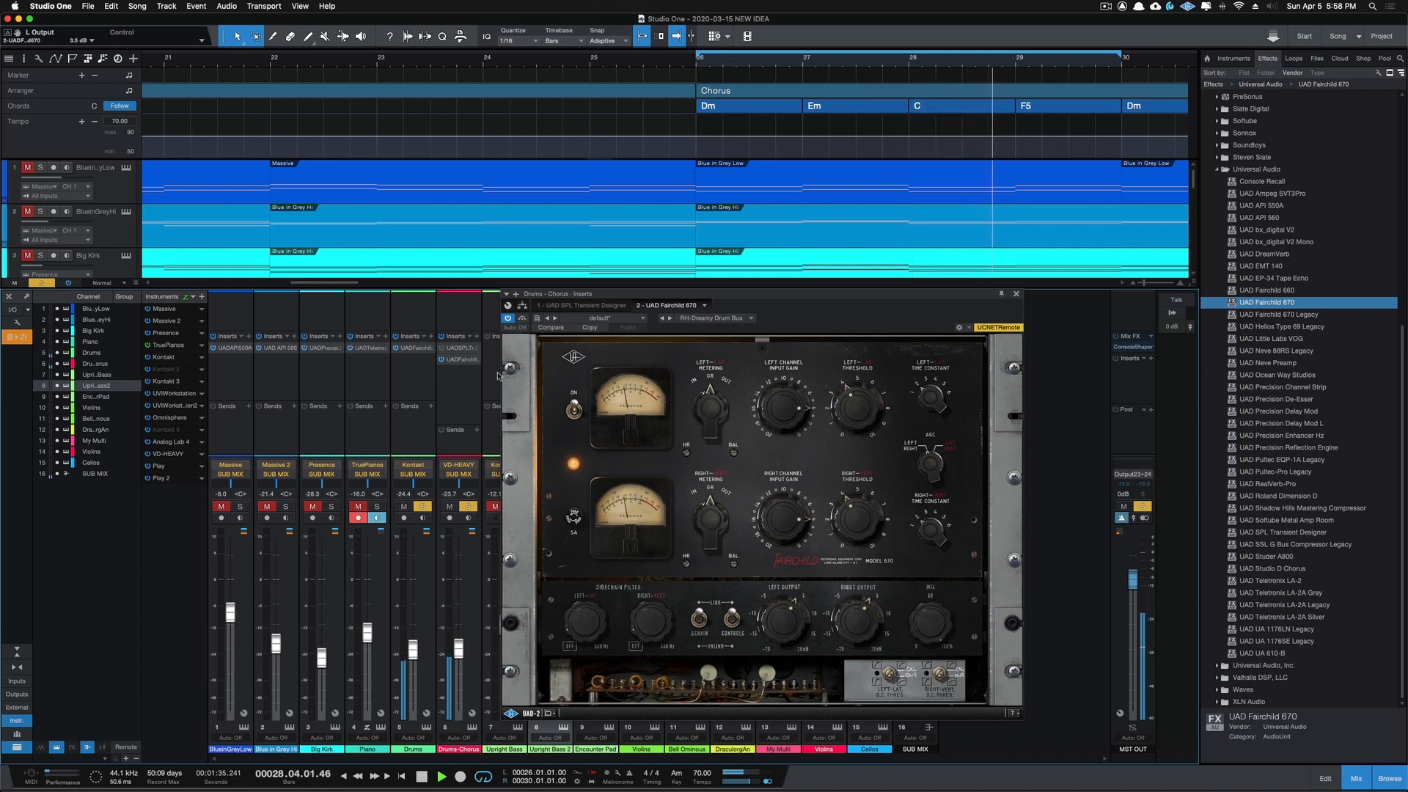
{"action": "key", "text": "shift+s"}
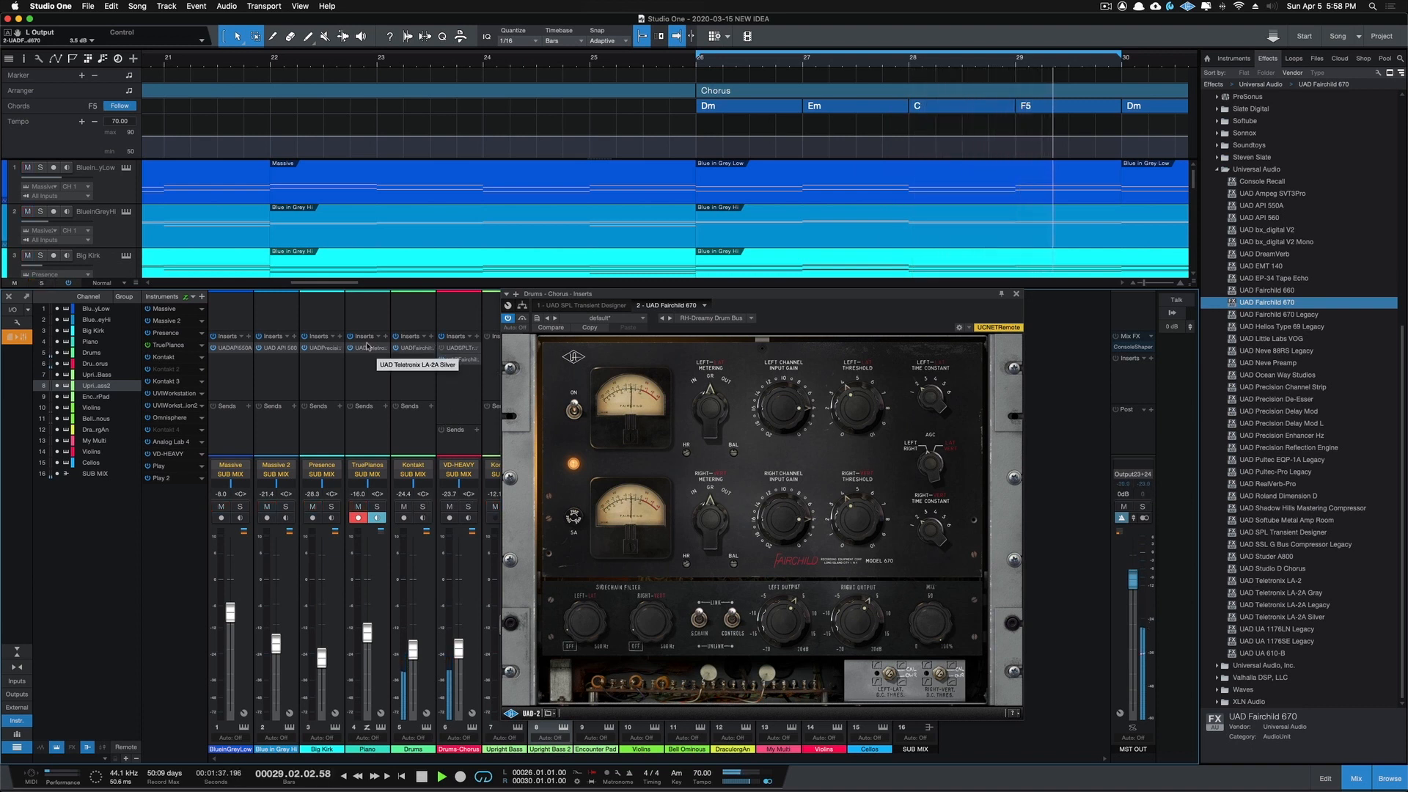
{"action": "left_click", "coordinate": [1016, 293]}
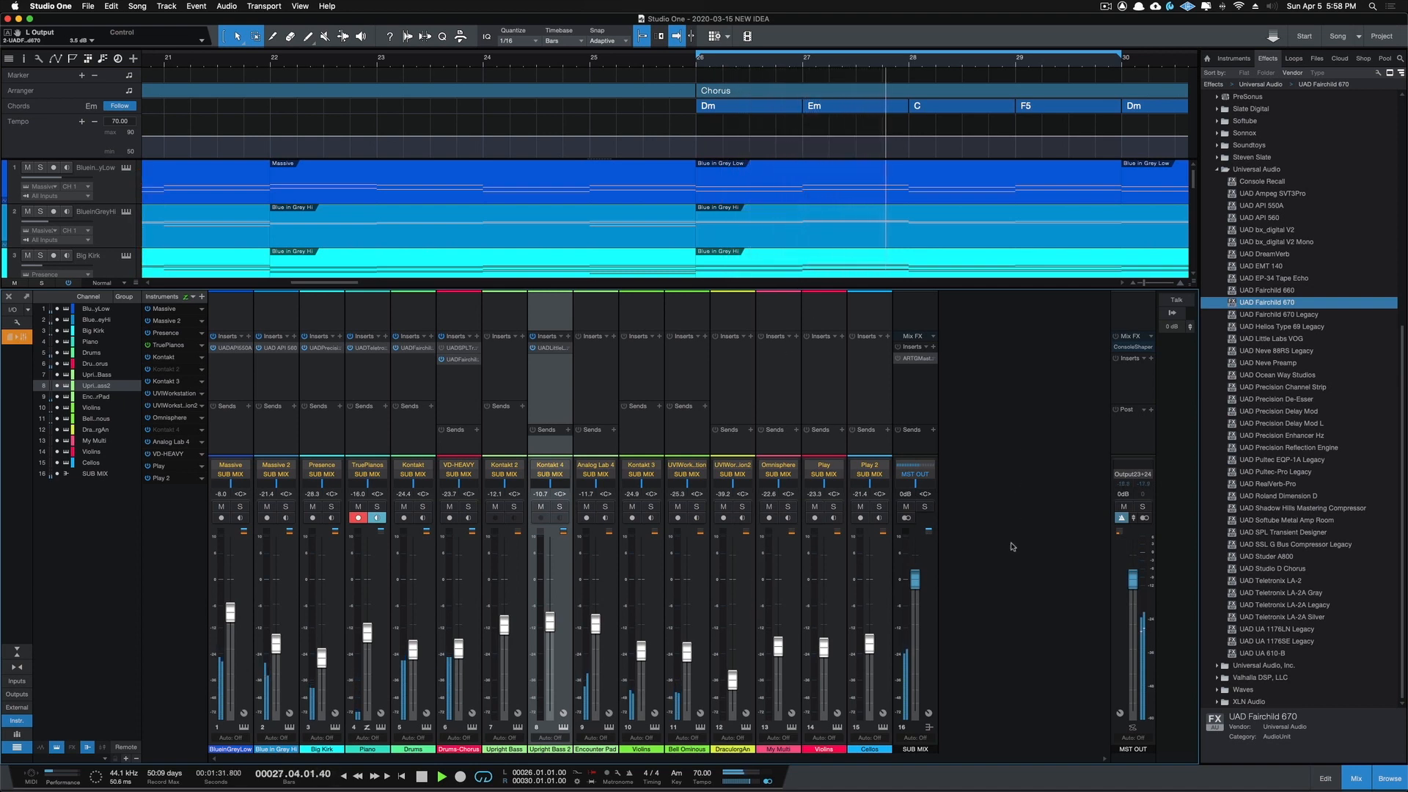
Step: Insert UAD Shadow Hills Mastering Compressor on the SUB MIX channel and switch its discrete section out
{"action": "left_click_drag", "start_coordinate": [1270, 512], "coordinate": [915, 407]}
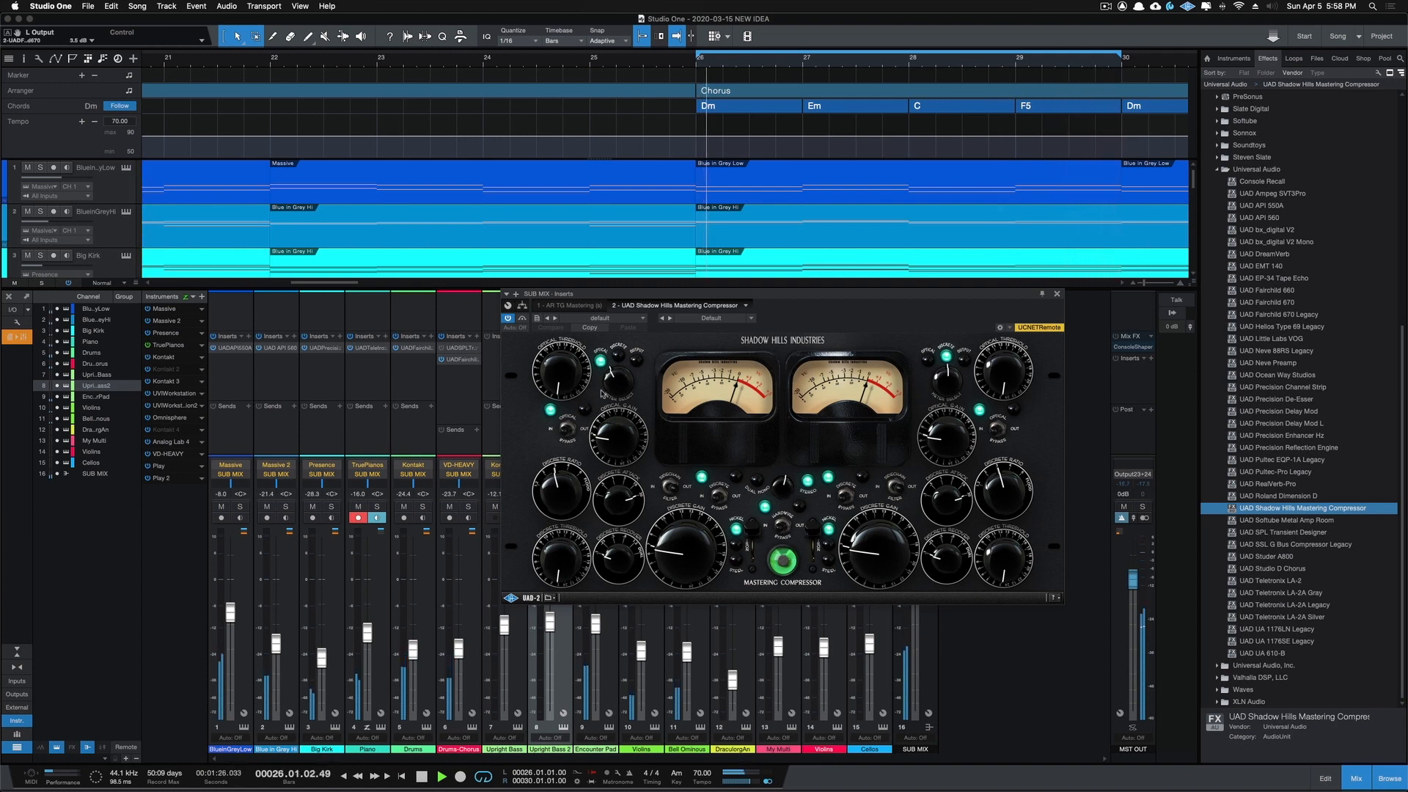
{"action": "left_click", "coordinate": [685, 491]}
{"action": "left_click", "coordinate": [672, 488]}
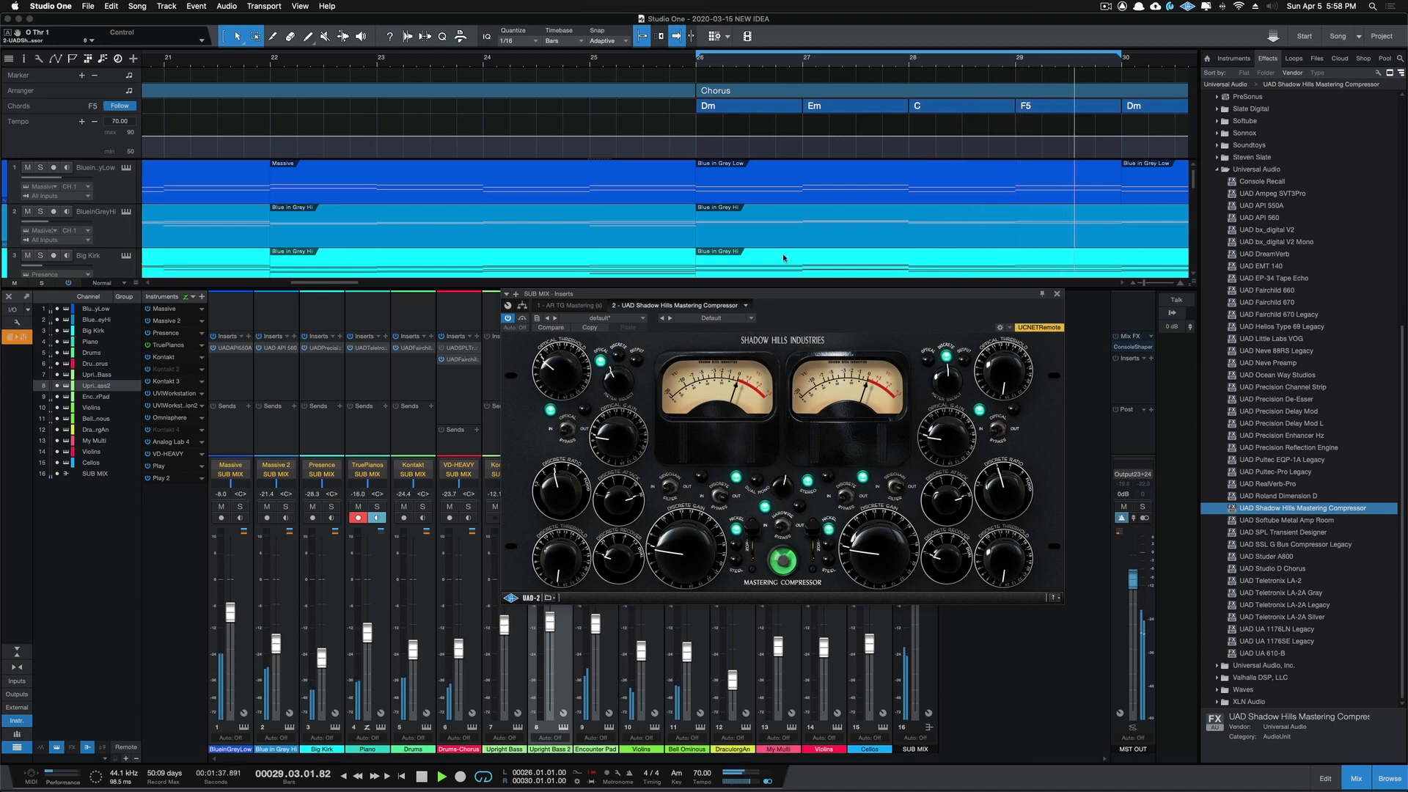
Step: Adjust the Shadow Hills compressor's optical gain while comparing the optical section in and out, leaving it in
{"action": "scroll", "coordinate": [777, 196], "scroll_direction": "right", "scroll_amount": 10}
{"action": "scroll", "coordinate": [813, 274], "scroll_direction": "right", "scroll_amount": 10}
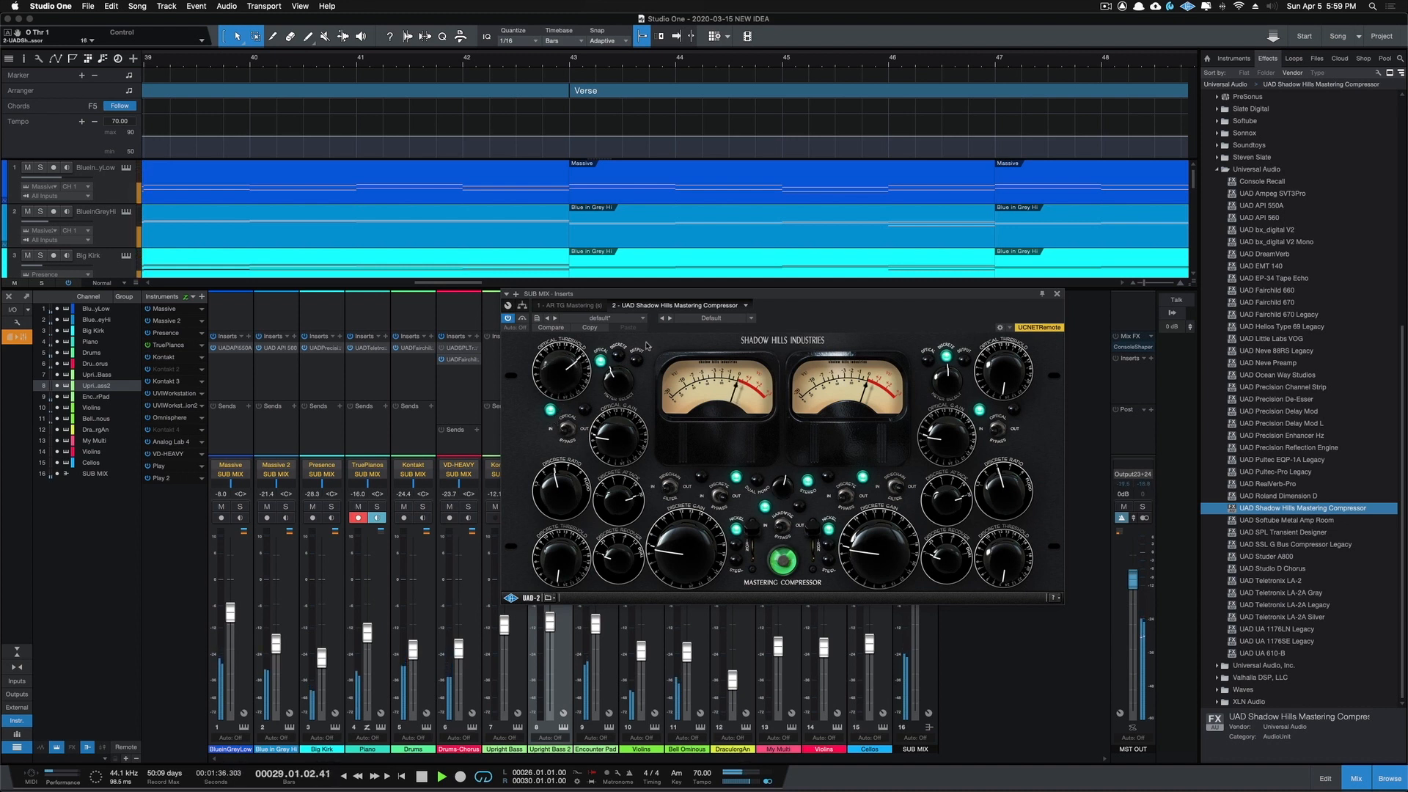
{"action": "left_click", "coordinate": [573, 433]}
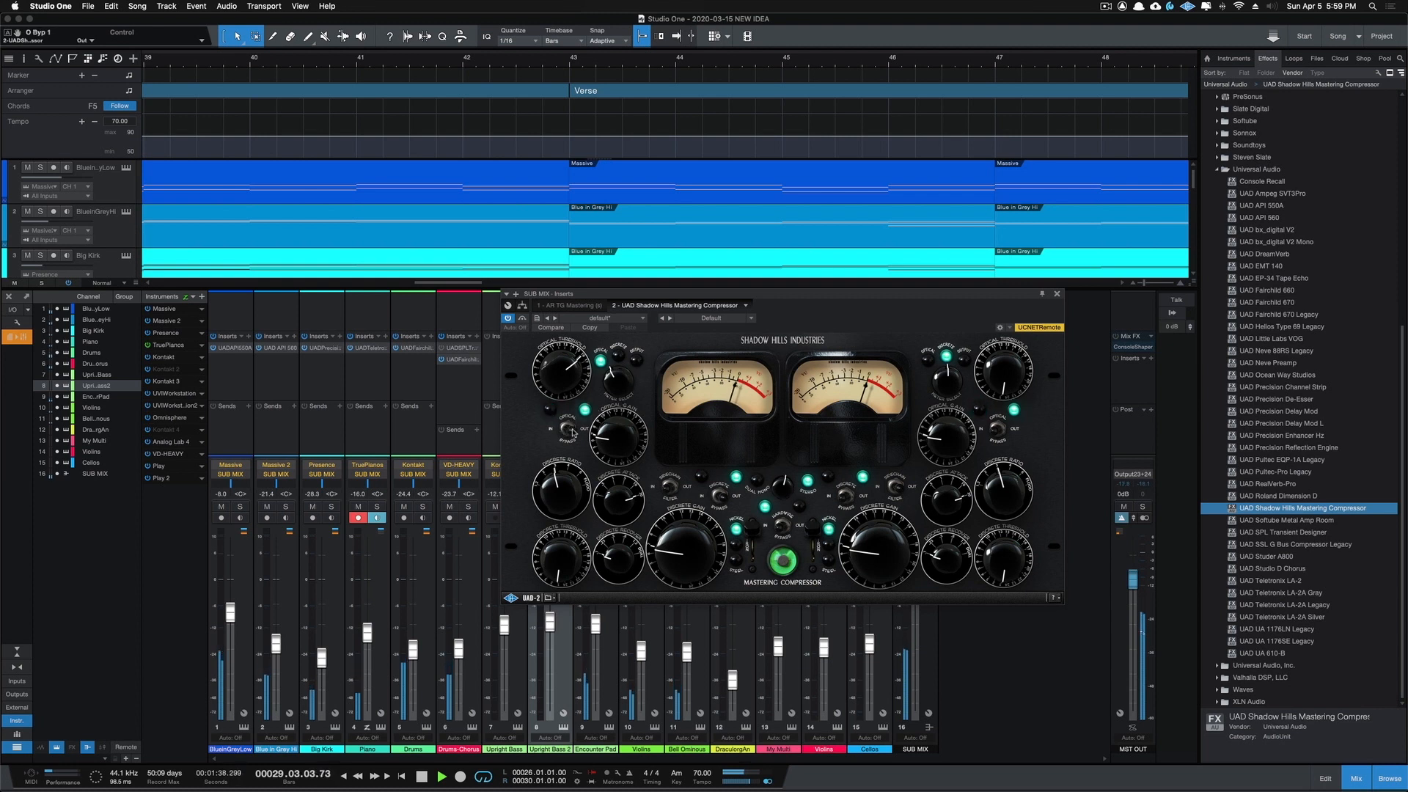
{"action": "left_click", "coordinate": [563, 431]}
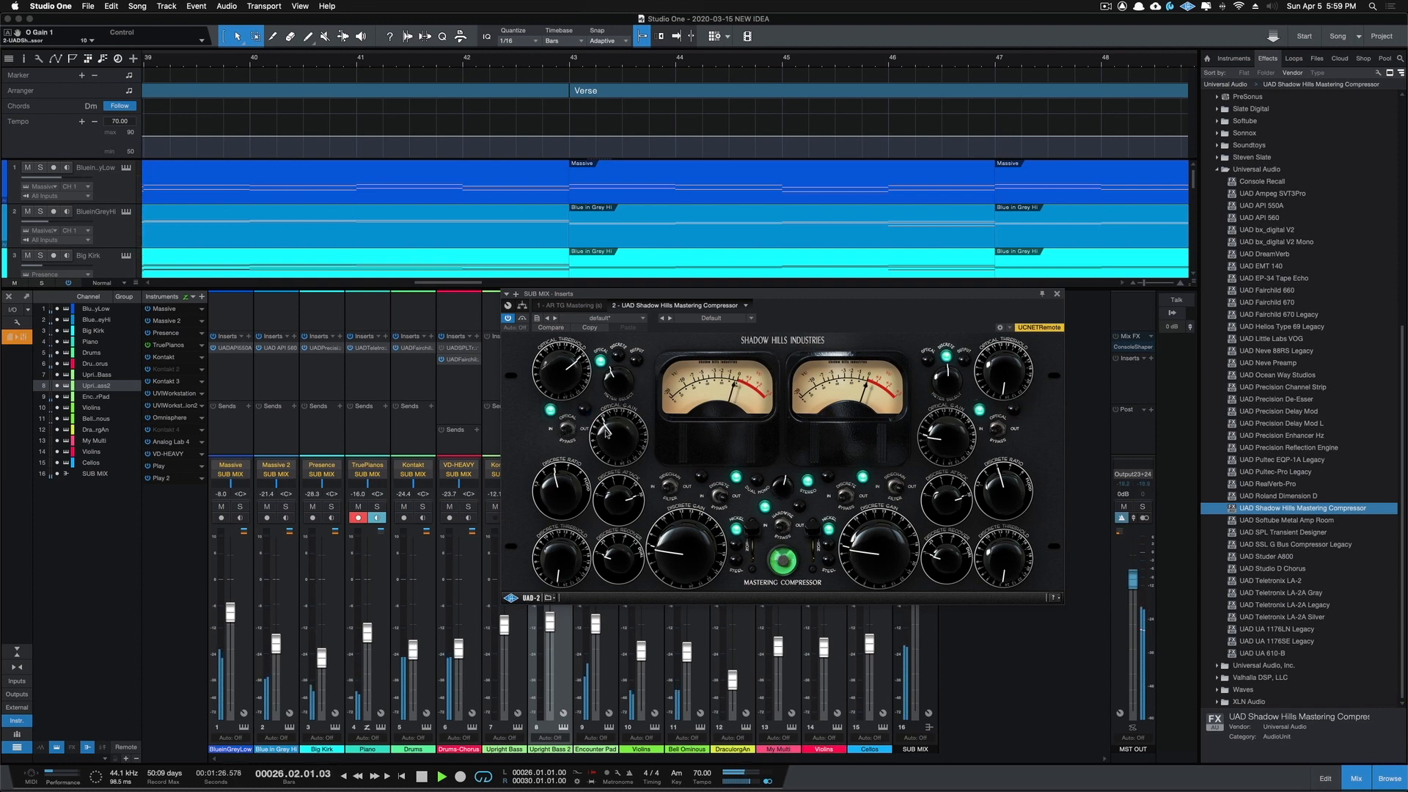
{"action": "left_click", "coordinate": [571, 431]}
{"action": "left_click", "coordinate": [564, 431]}
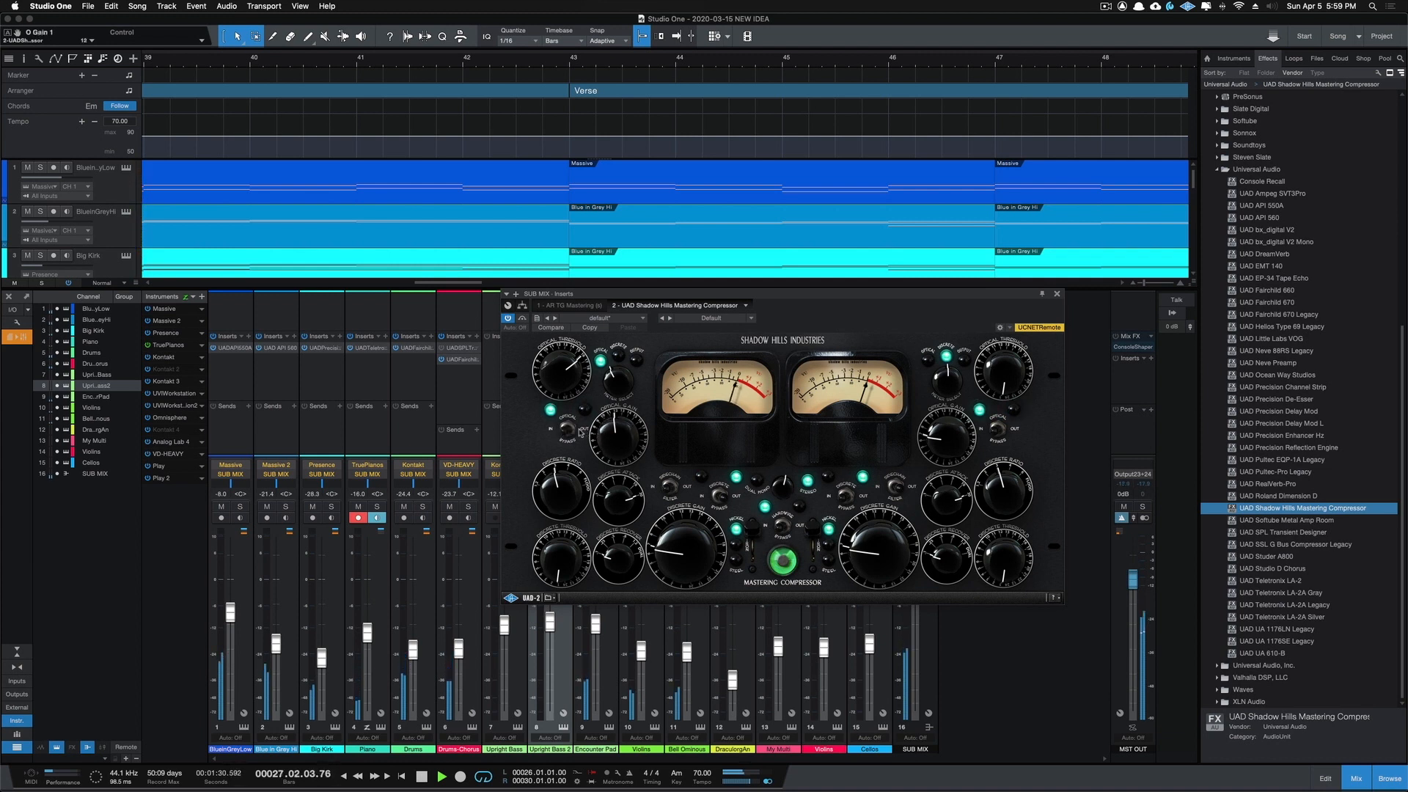
{"action": "left_click", "coordinate": [581, 432]}
{"action": "left_click", "coordinate": [563, 433]}
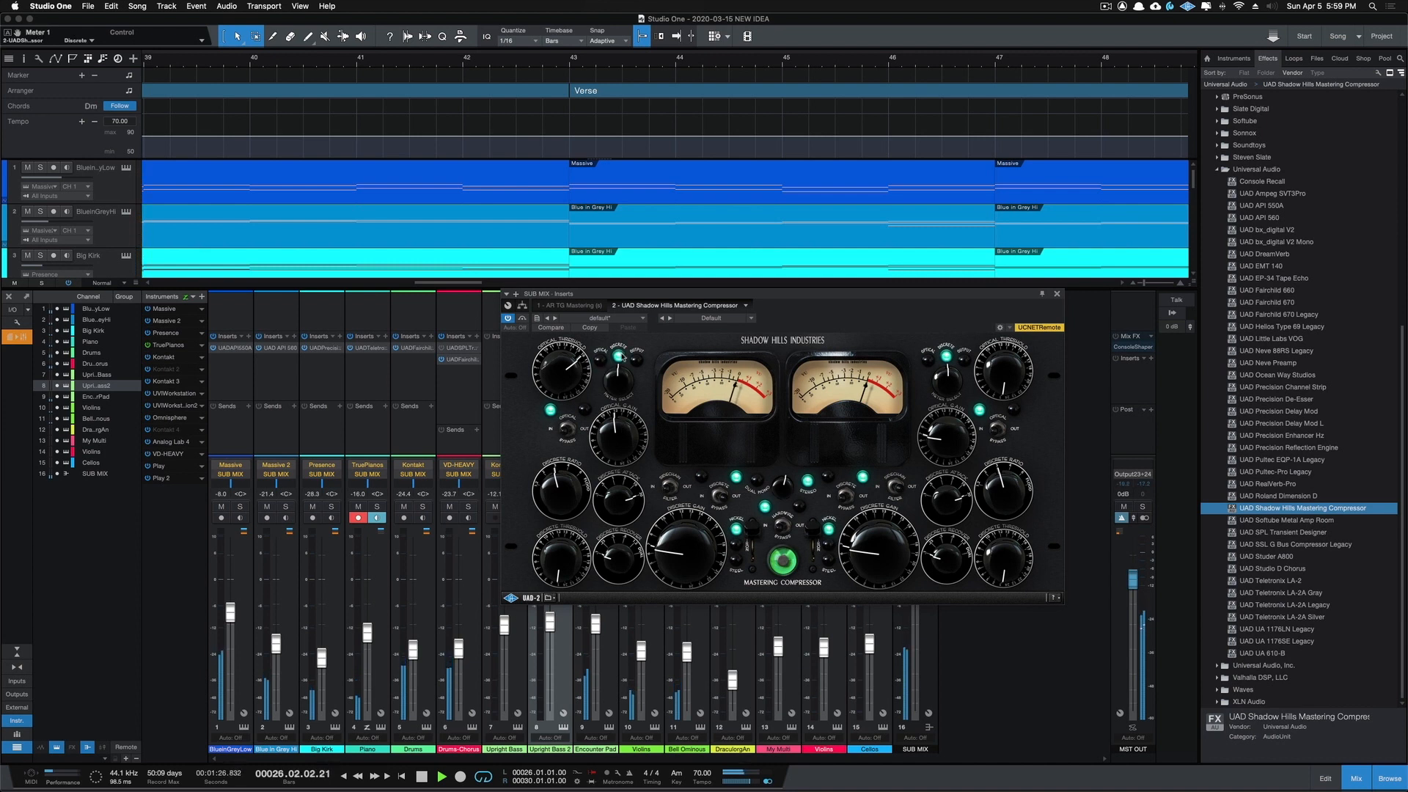
Step: Switch the Shadow Hills compressor's discrete section back in and set its threshold to 12
{"action": "left_click", "coordinate": [716, 502]}
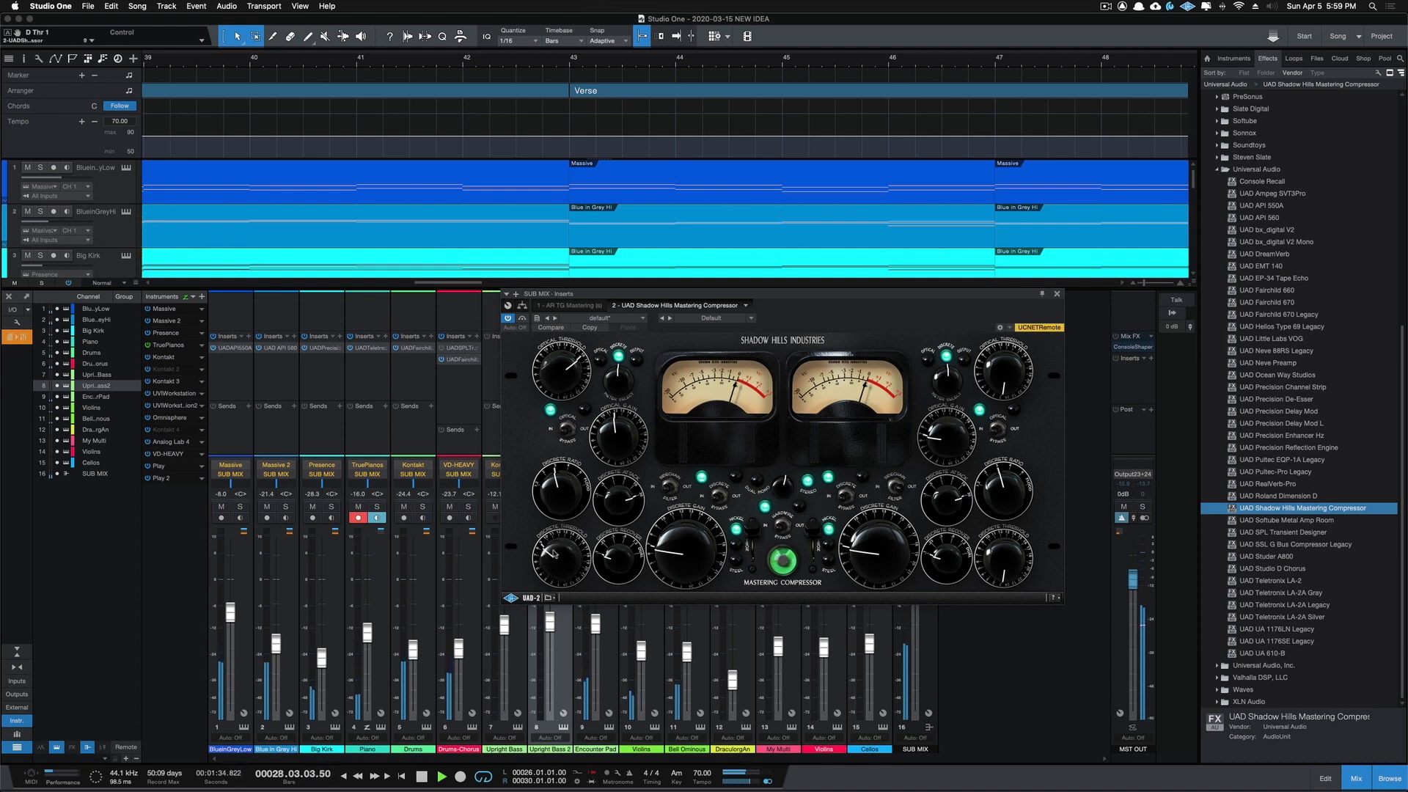
{"action": "left_click_drag", "start_coordinate": [557, 549], "coordinate": [562, 546]}
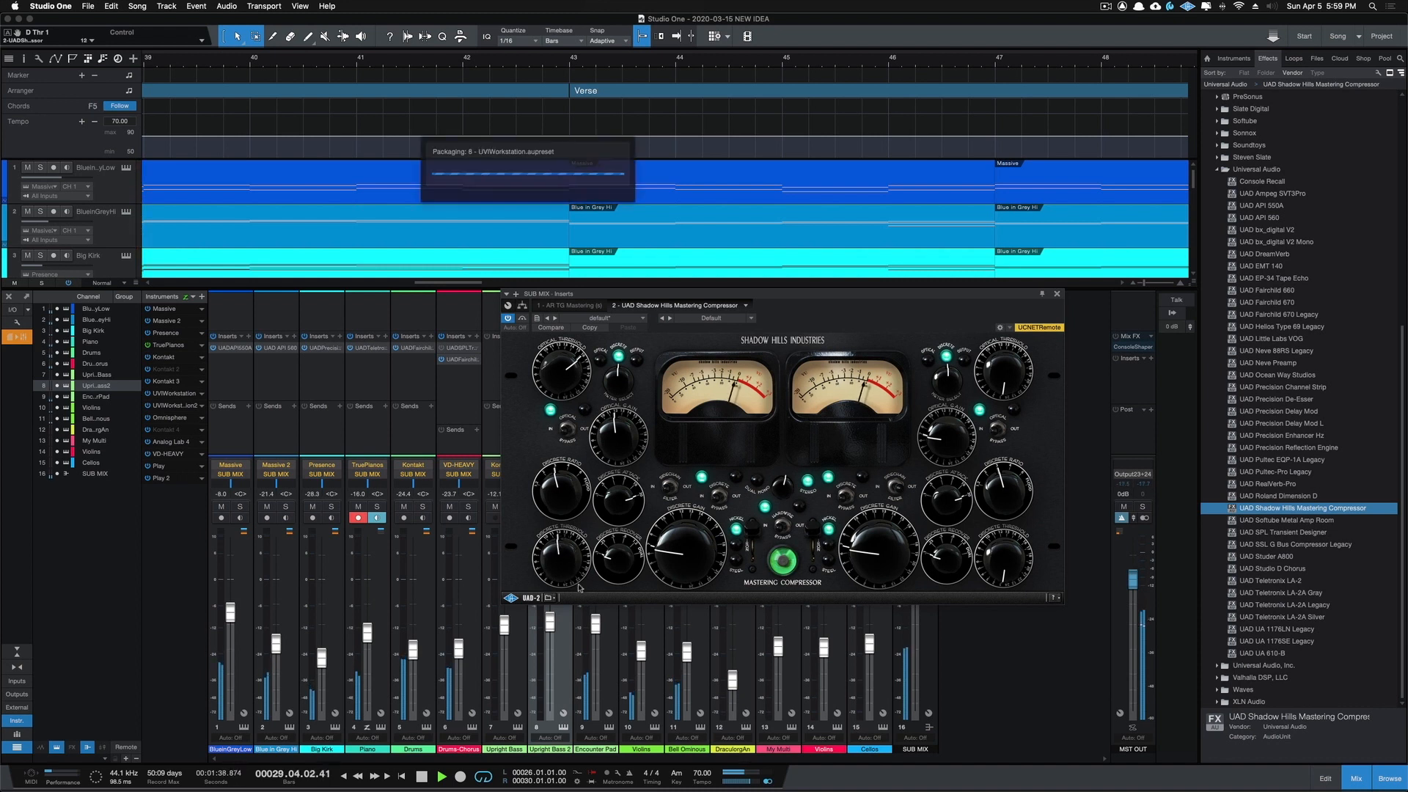
Step: Compare the Shadow Hills compressor's discrete section out and in, and switch its first meter to Optical
{"action": "left_click", "coordinate": [723, 497]}
{"action": "left_click", "coordinate": [717, 499]}
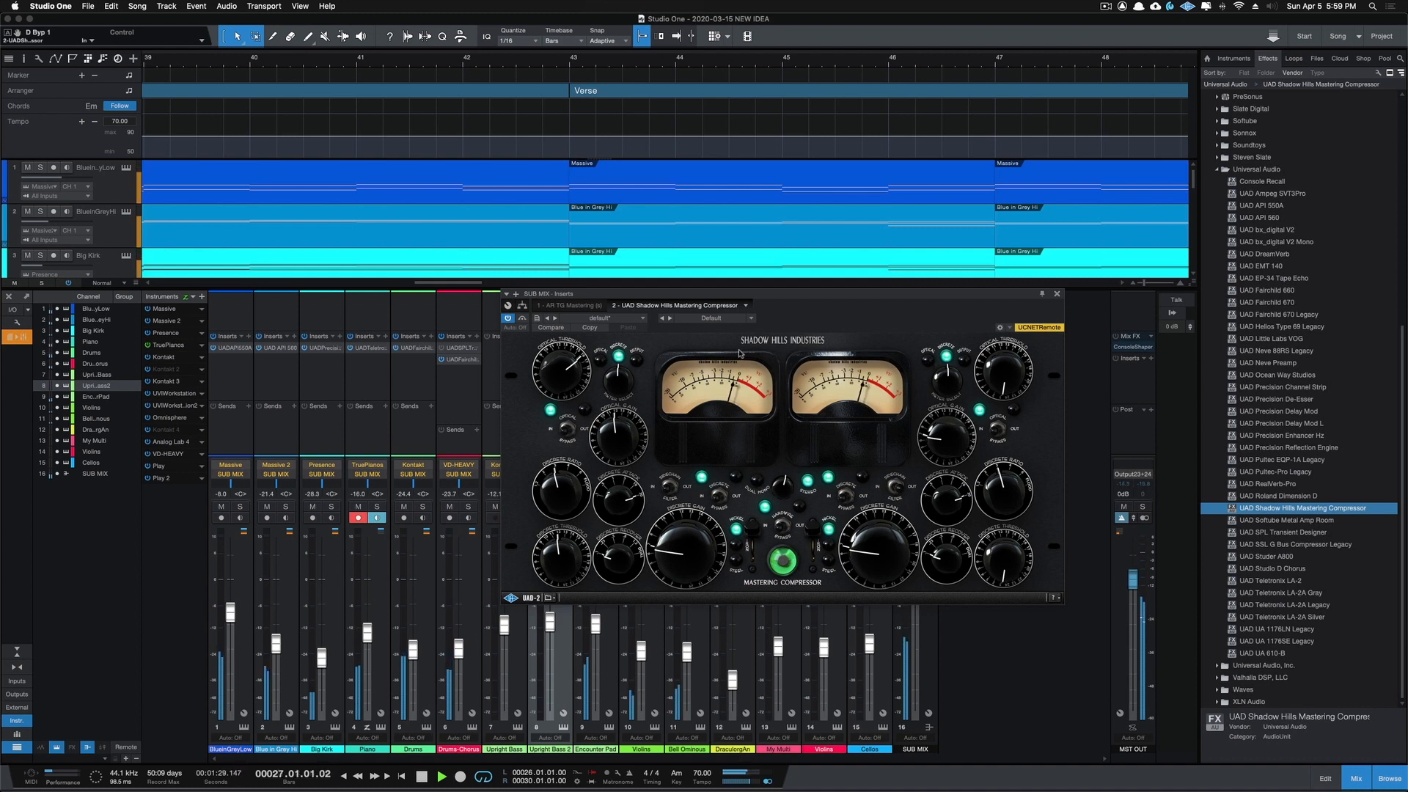
{"action": "left_click", "coordinate": [601, 360]}
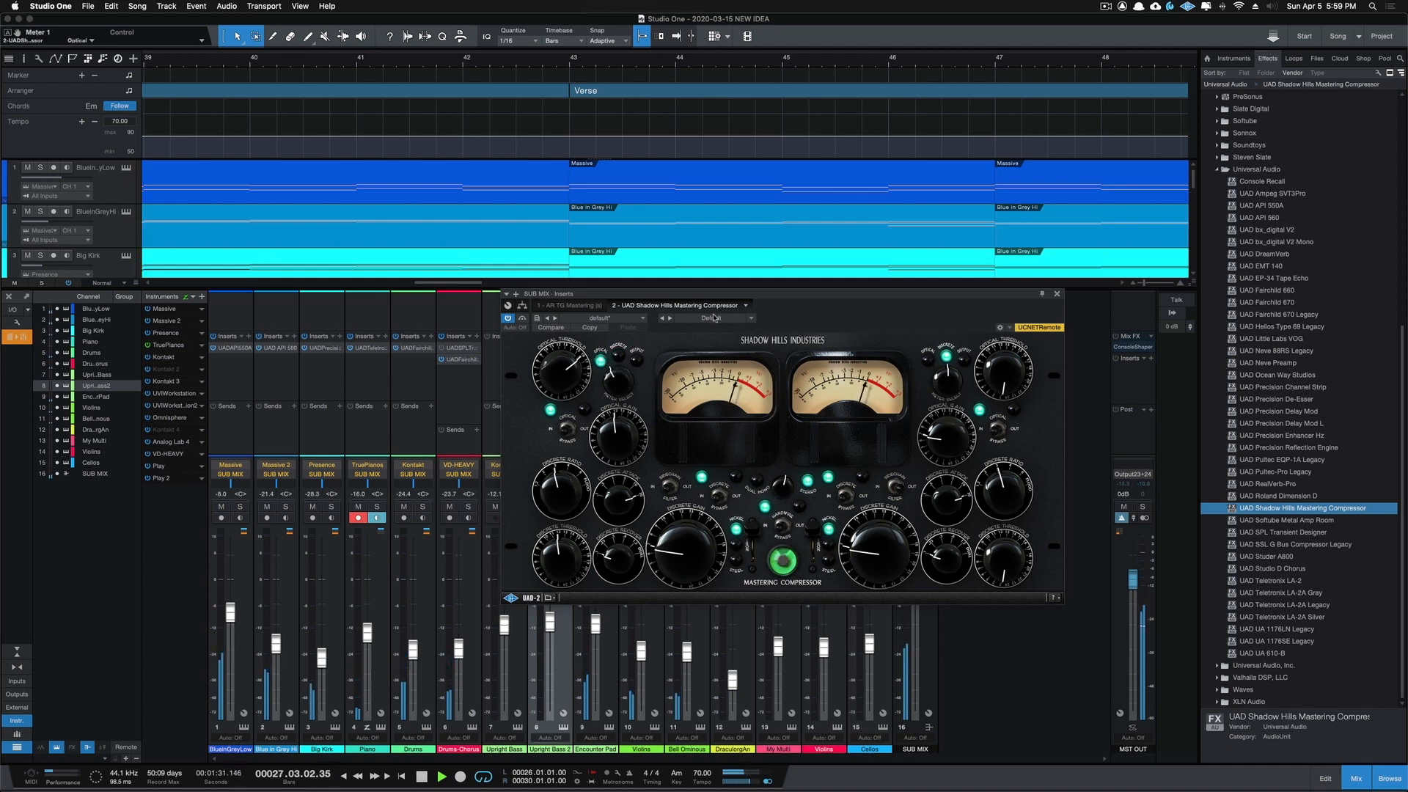
{"action": "left_click_drag", "start_coordinate": [788, 295], "coordinate": [817, 201]}
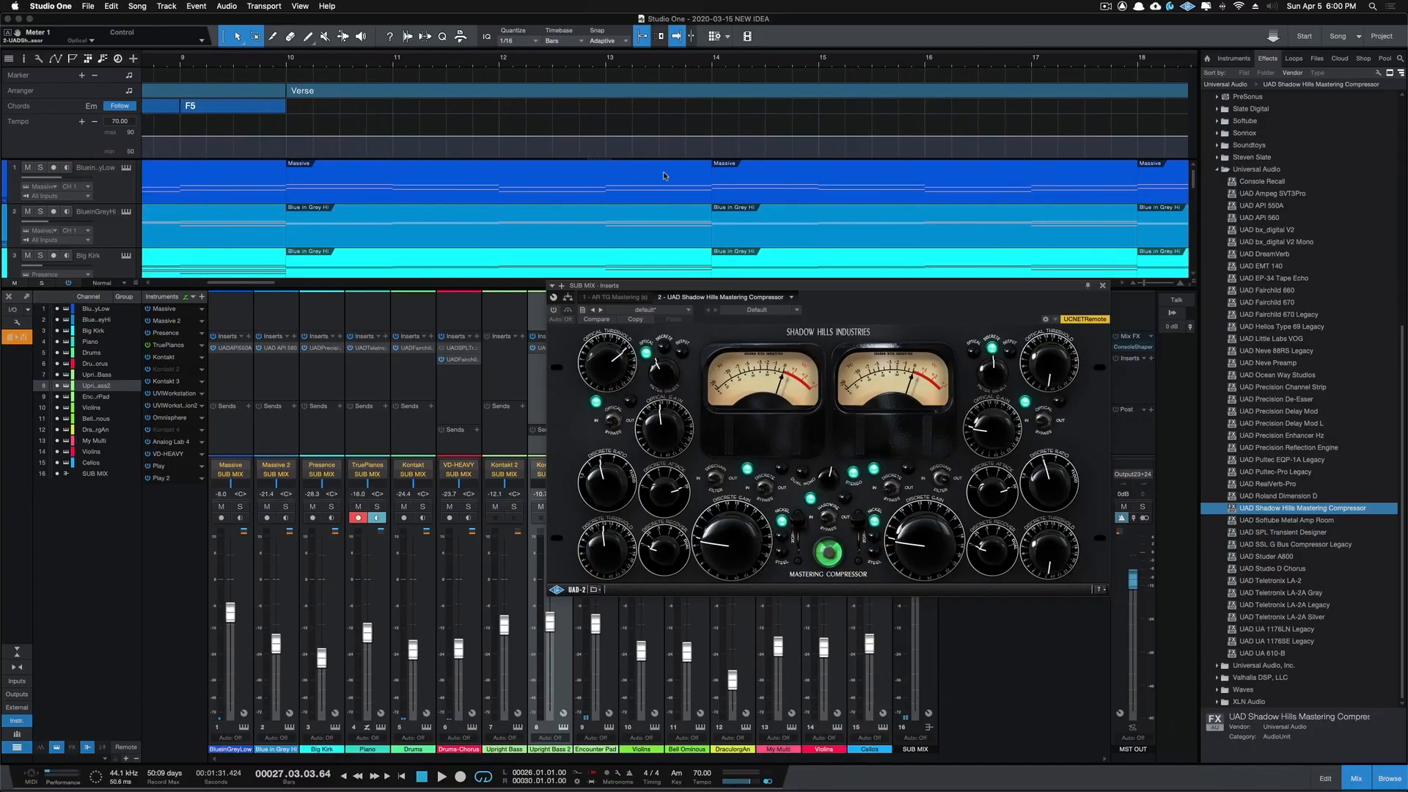
Step: Set the loop over the first four Verse bars, from bar 10 to bar 14, and play it
{"action": "scroll", "coordinate": [664, 176], "scroll_direction": "right", "scroll_amount": 10}
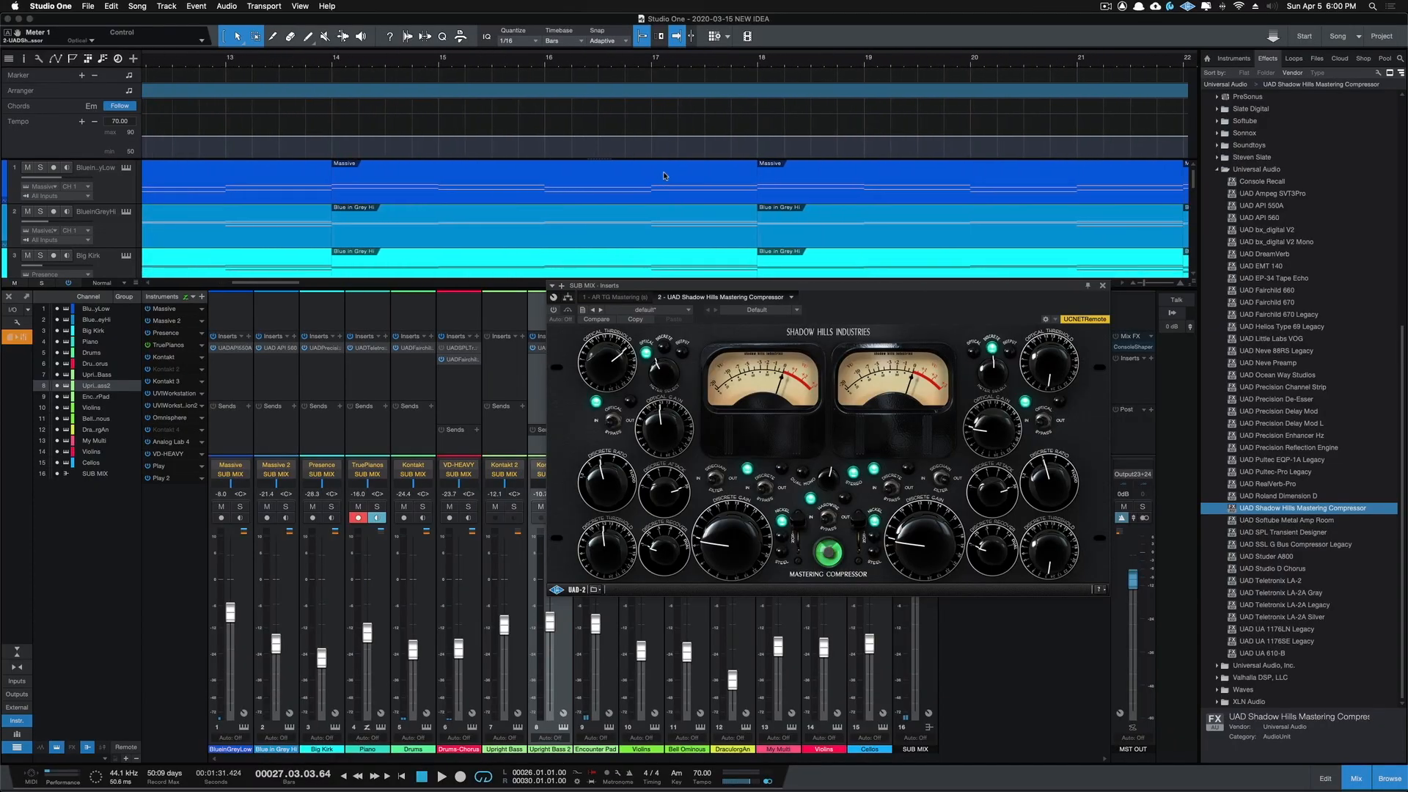
{"action": "scroll", "coordinate": [664, 176], "scroll_direction": "left", "scroll_amount": 15}
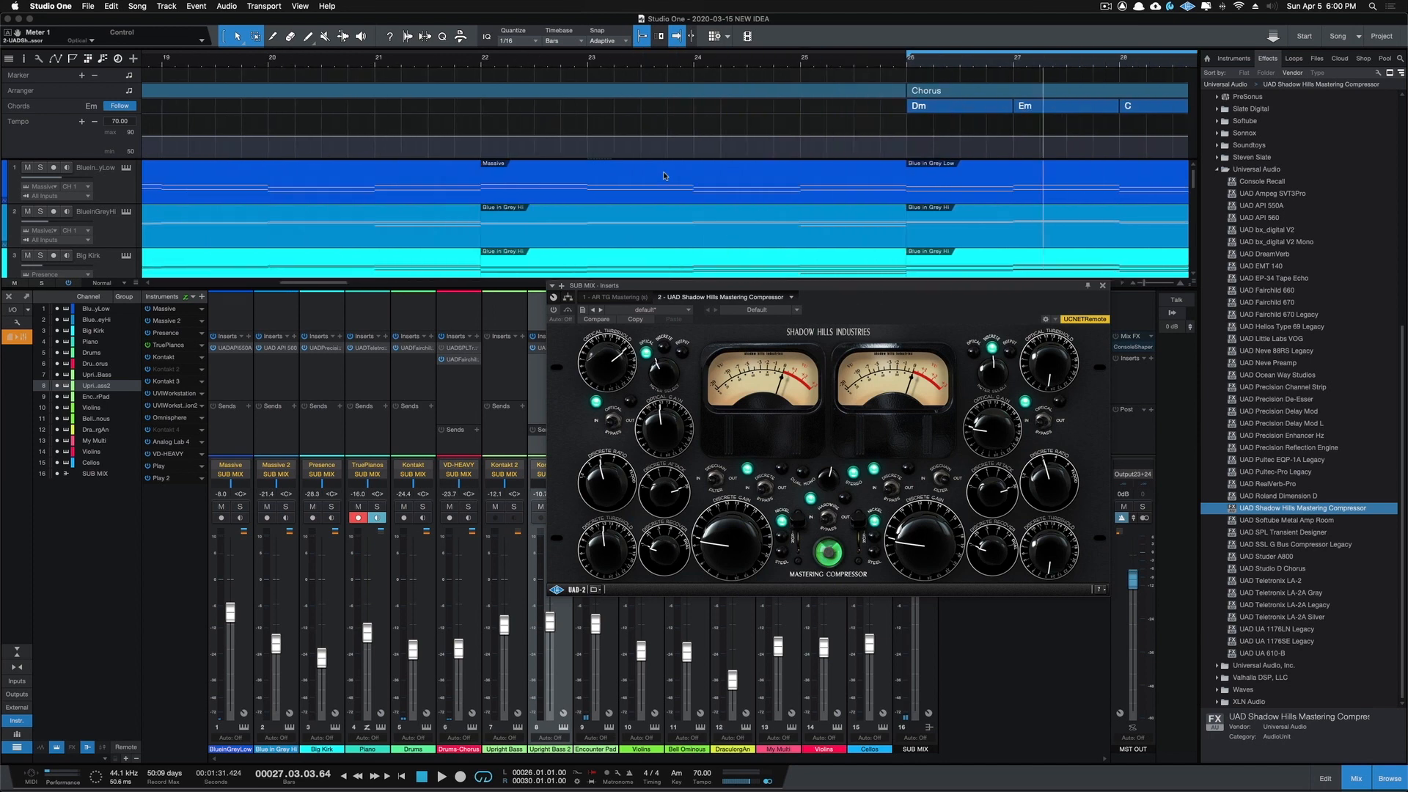
{"action": "scroll", "coordinate": [665, 176], "scroll_direction": "right", "scroll_amount": 2}
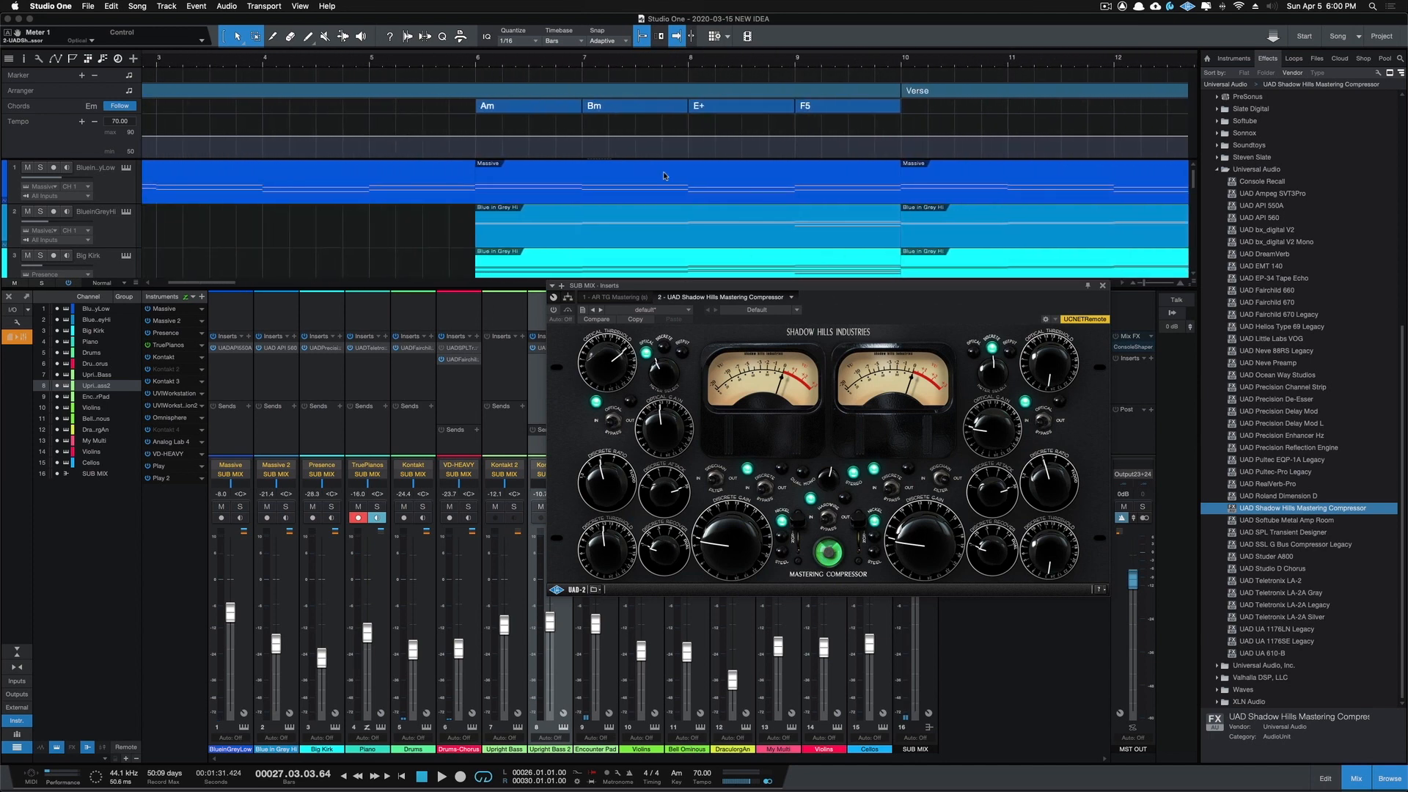
{"action": "scroll", "coordinate": [664, 176], "scroll_direction": "right", "scroll_amount": 5}
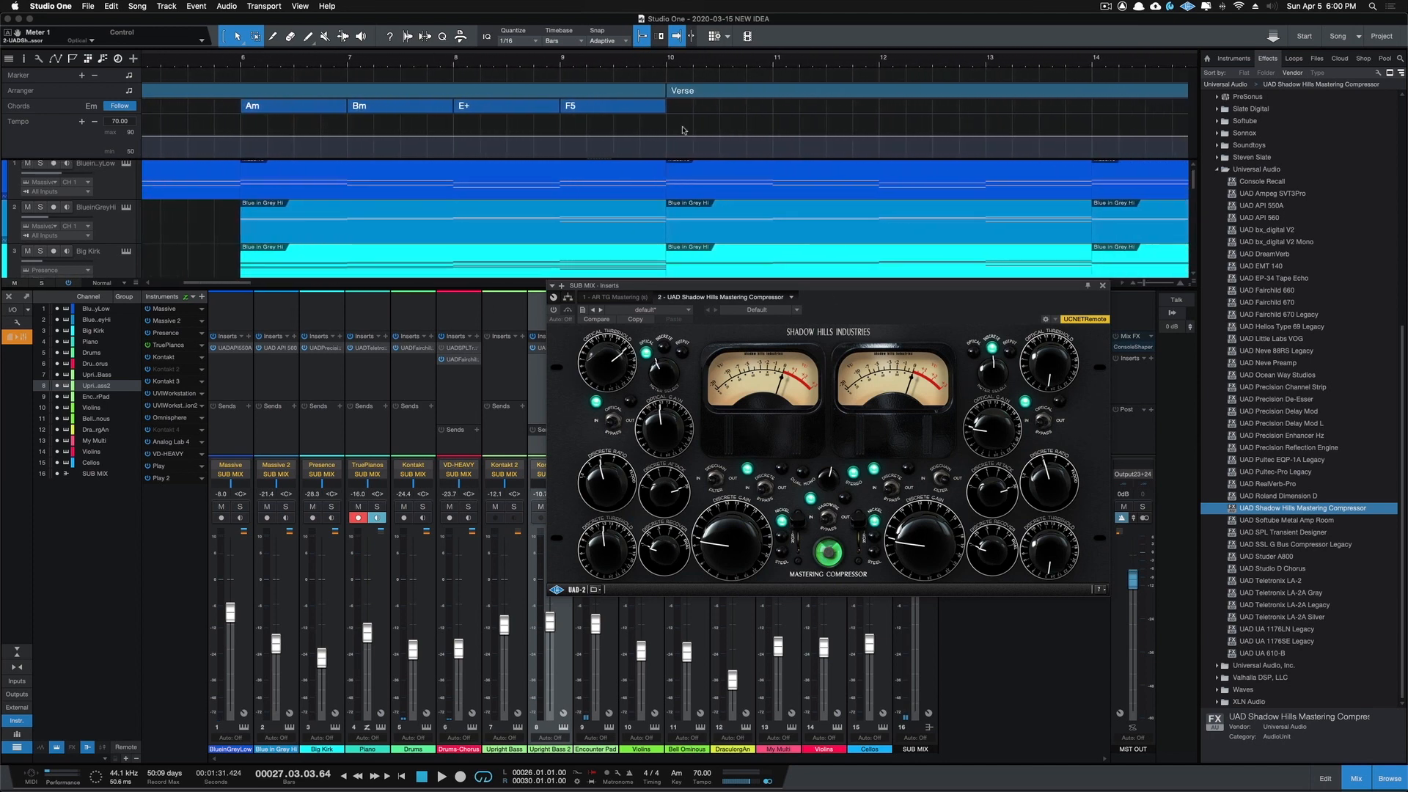
{"action": "left_click", "coordinate": [668, 58]}
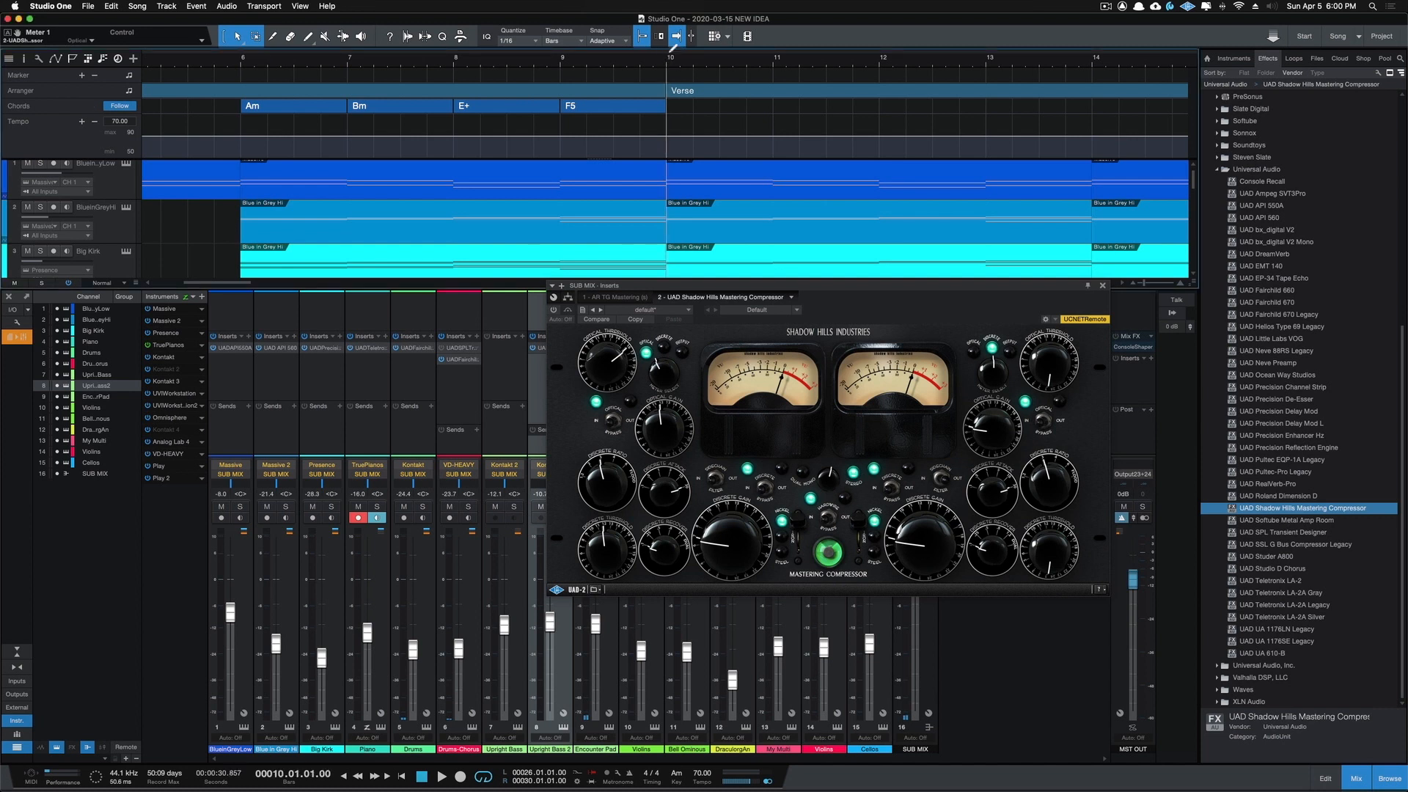
{"action": "left_click_drag", "start_coordinate": [668, 51], "coordinate": [1048, 39]}
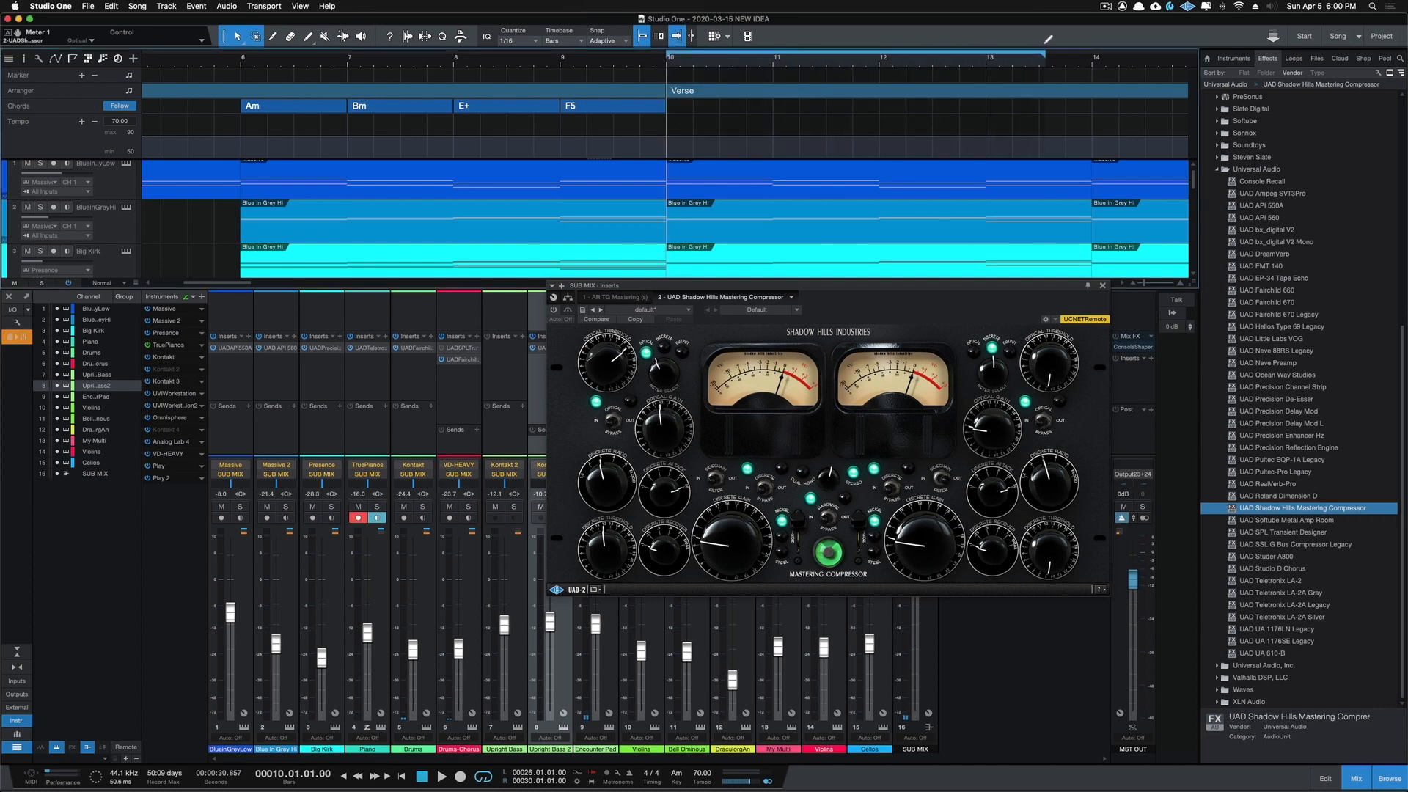
{"action": "key", "text": "space"}
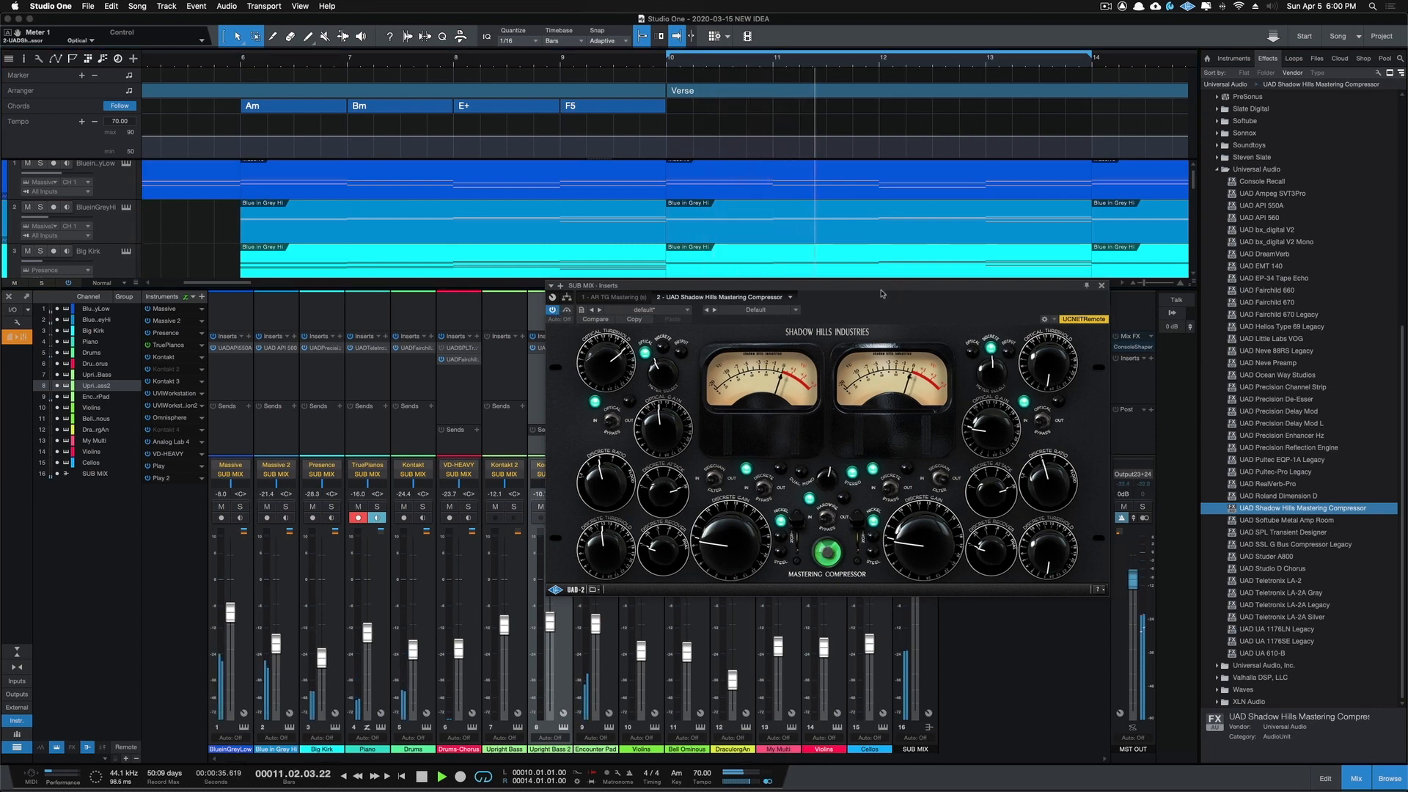
Step: Compare the looped Verse with the Shadow Hills compressor bypassed and active, and close its window
{"action": "left_click_drag", "start_coordinate": [889, 290], "coordinate": [864, 322]}
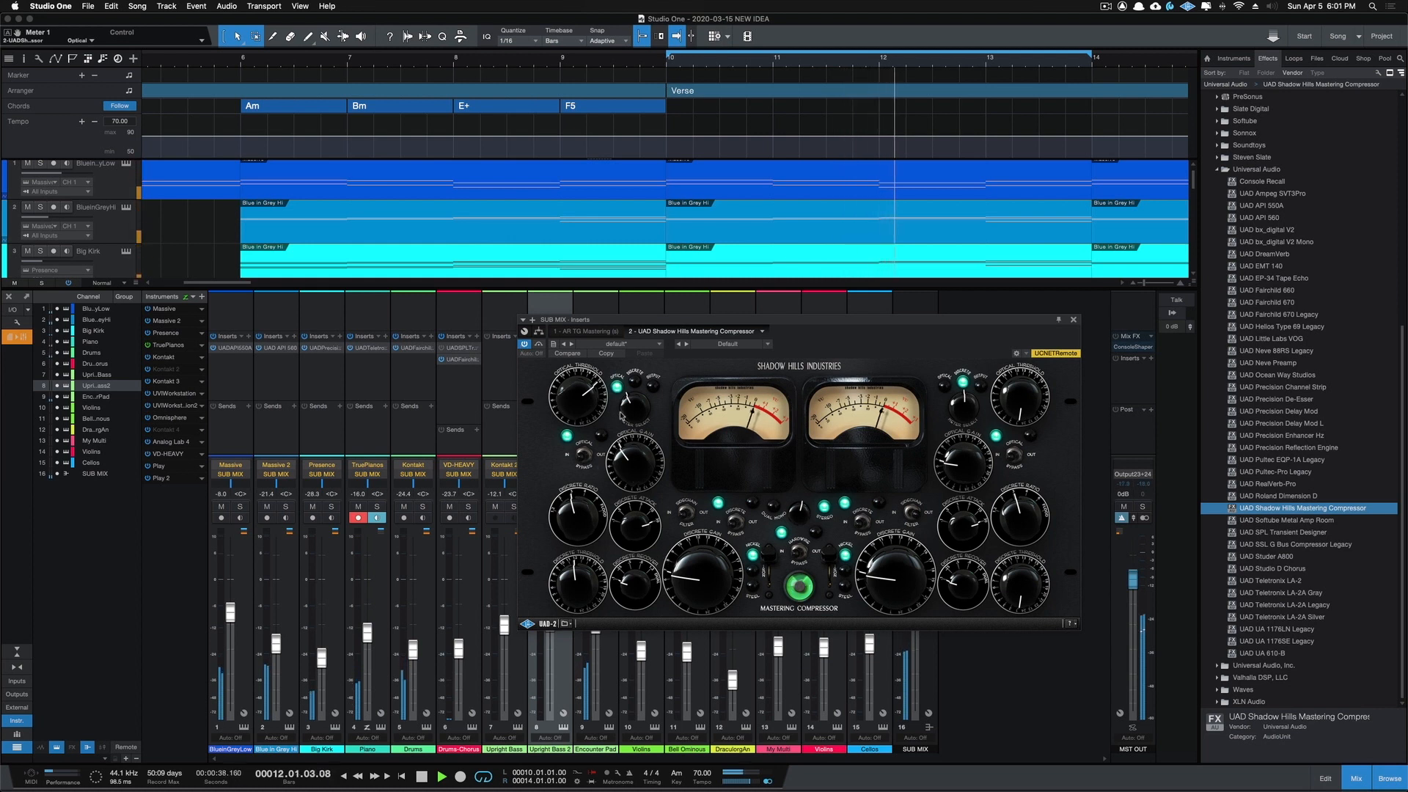
{"action": "left_click", "coordinate": [523, 344]}
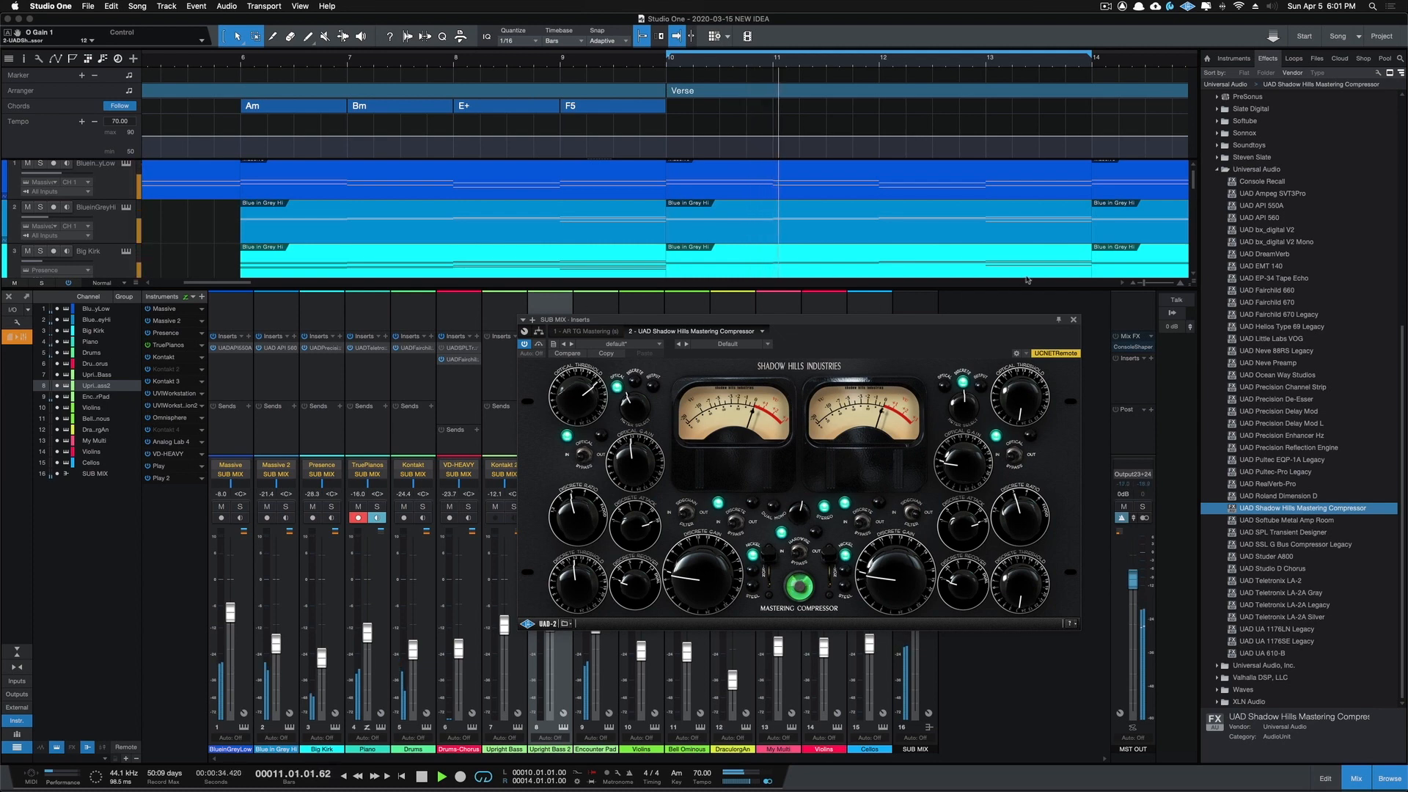
{"action": "left_click", "coordinate": [1074, 321]}
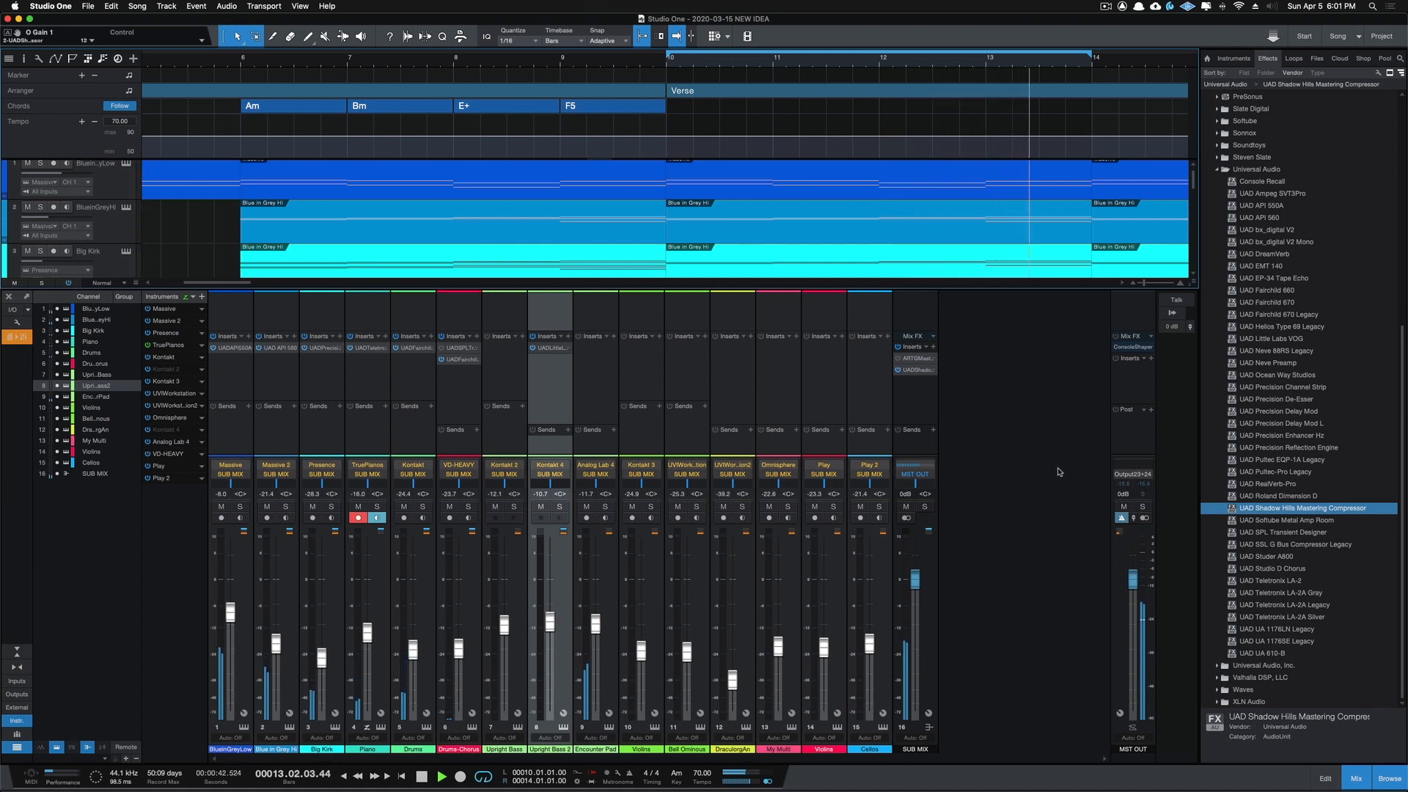
Step: Insert UAD SSL G Bus Compressor Legacy ahead of the Shadow Hills on SUB MIX and lower its threshold during playback
{"action": "key", "text": "space"}
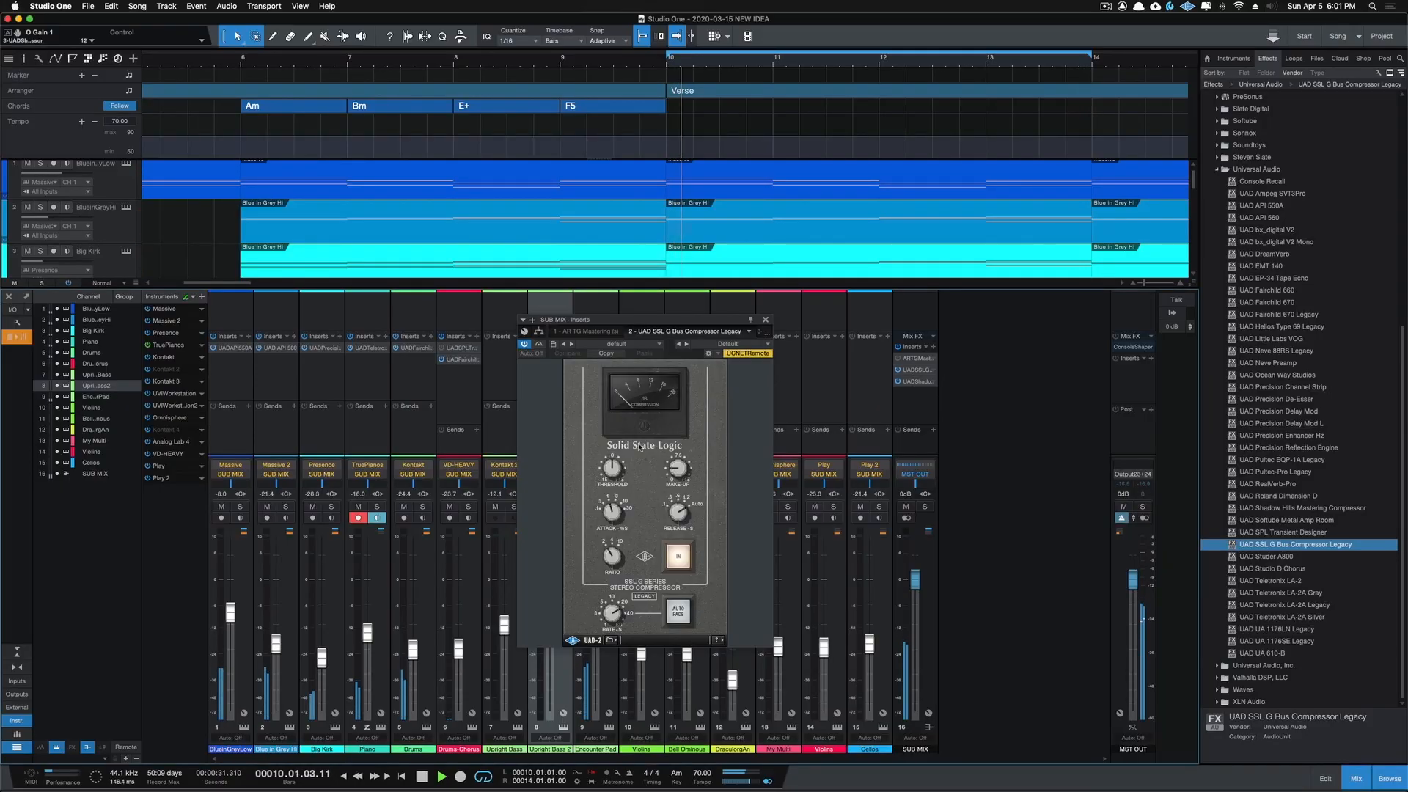
{"action": "left_click_drag", "start_coordinate": [613, 471], "coordinate": [603, 490]}
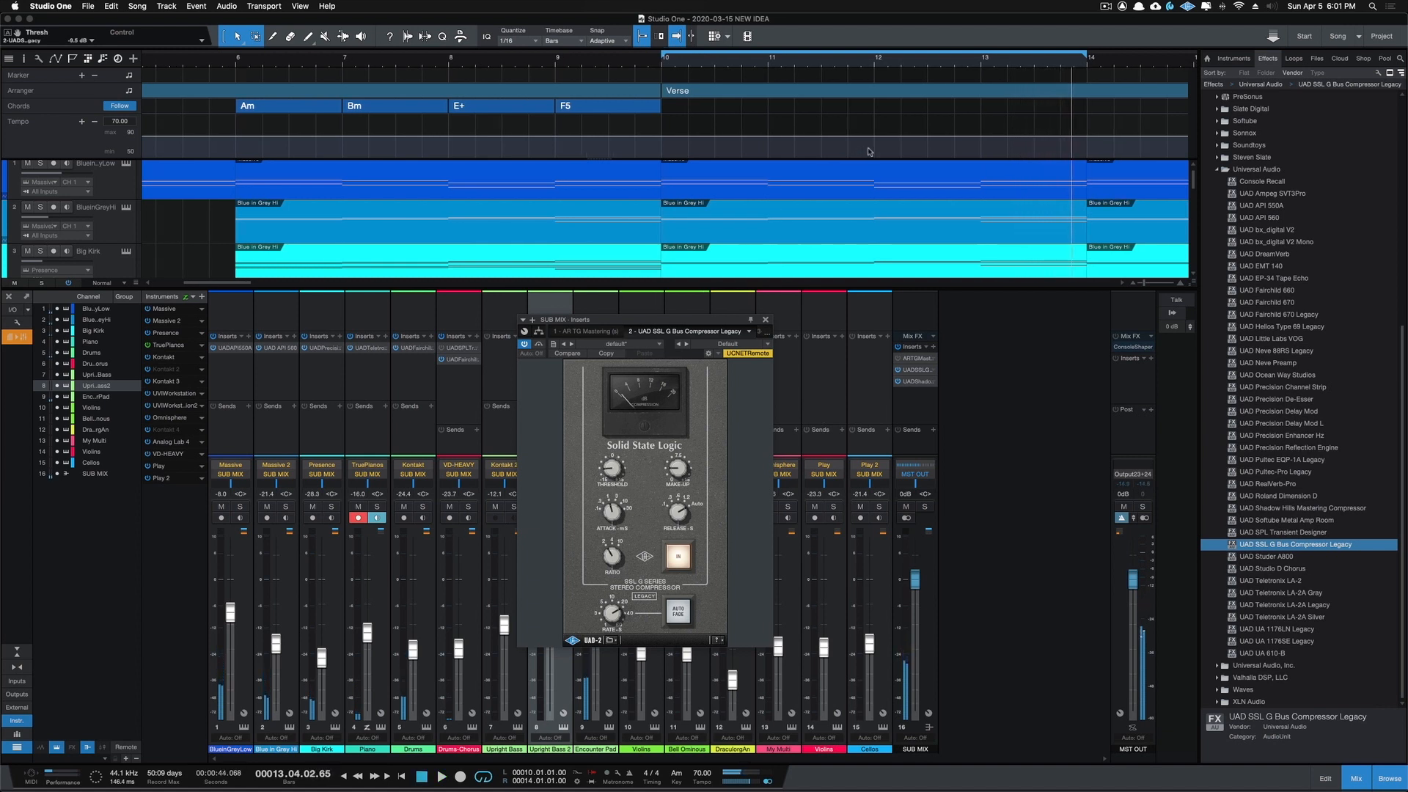
Step: Set the loop over the first four Chorus bars, from bar 26 to bar 30, and play it
{"action": "scroll", "coordinate": [864, 152], "scroll_direction": "right", "scroll_amount": 10}
{"action": "scroll", "coordinate": [868, 152], "scroll_direction": "right", "scroll_amount": 2}
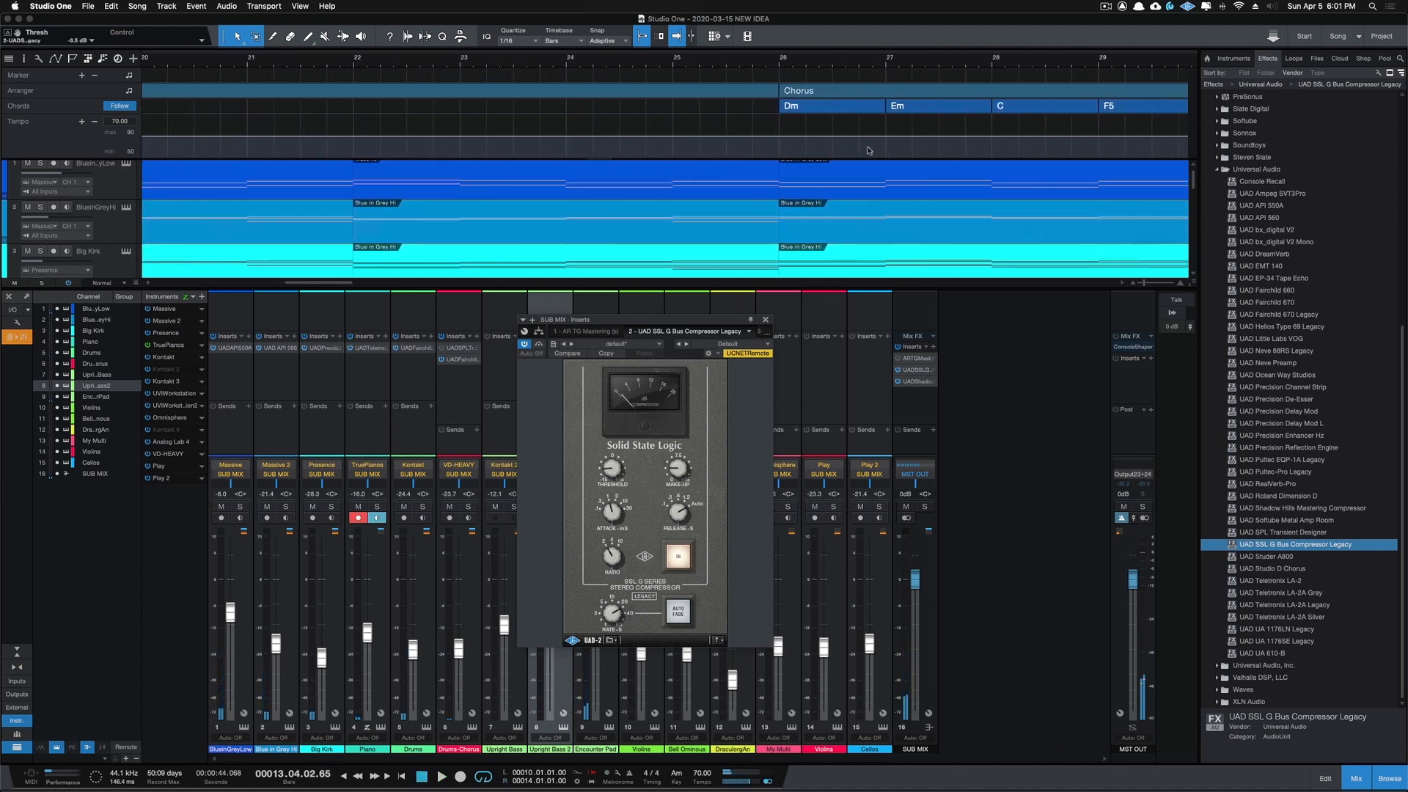
{"action": "left_click", "coordinate": [778, 59]}
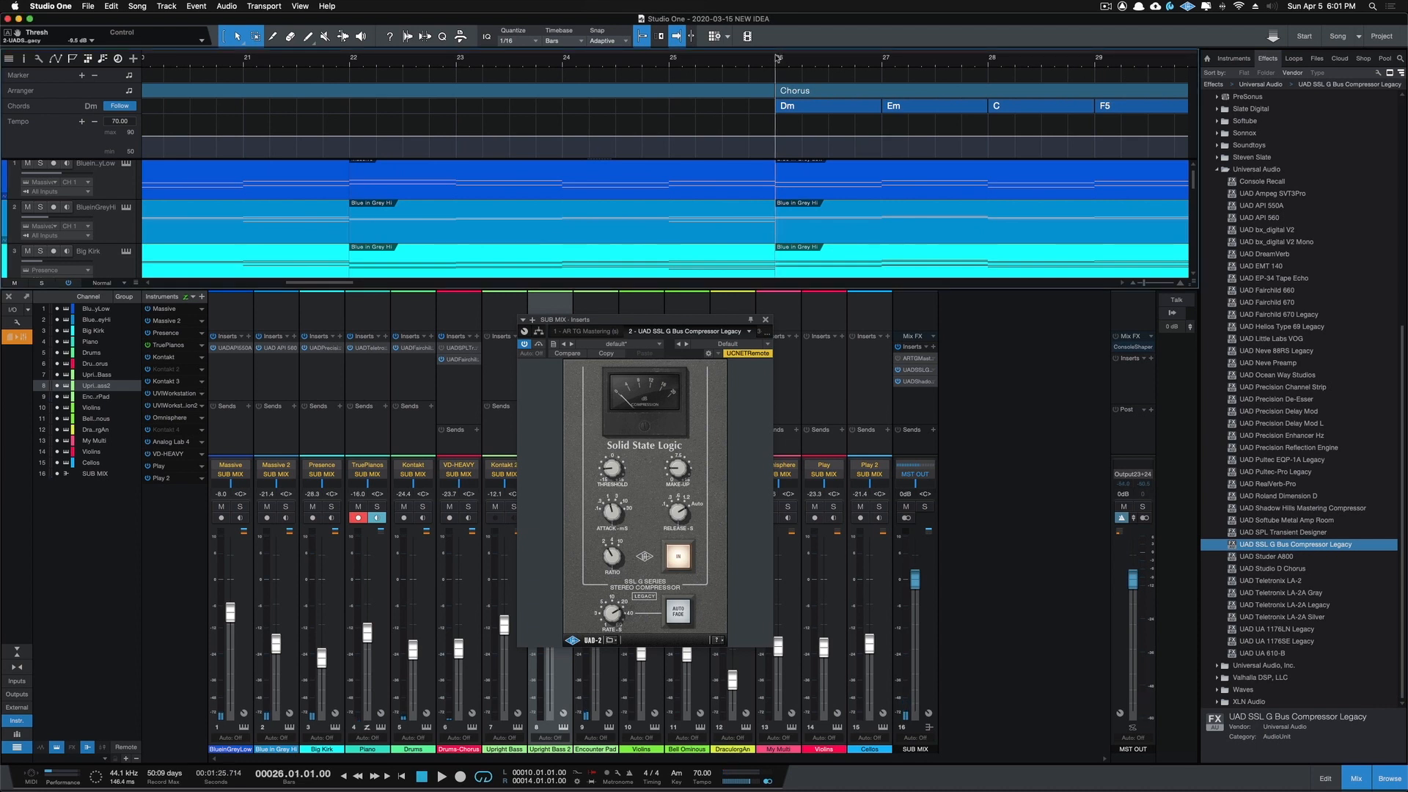
{"action": "mouse_move", "coordinate": [776, 55]}
{"action": "left_mouse_down"}
{"action": "mouse_move", "coordinate": [1168, 57]}
{"action": "mouse_move", "coordinate": [1244, 74]}
{"action": "mouse_move", "coordinate": [1080, 88]}
{"action": "left_mouse_up"}
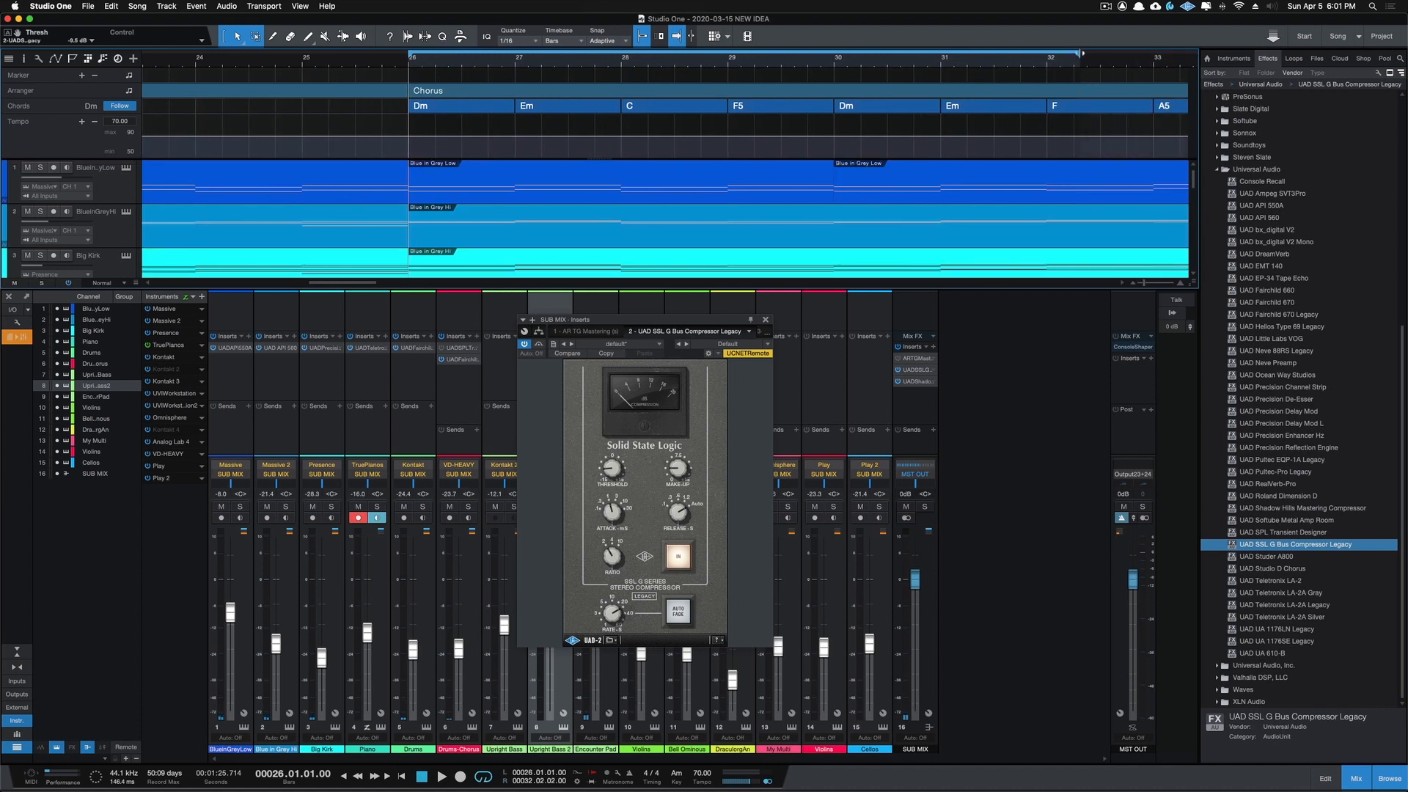
{"action": "left_click_drag", "start_coordinate": [979, 54], "coordinate": [877, 68]}
{"action": "key", "text": "space"}
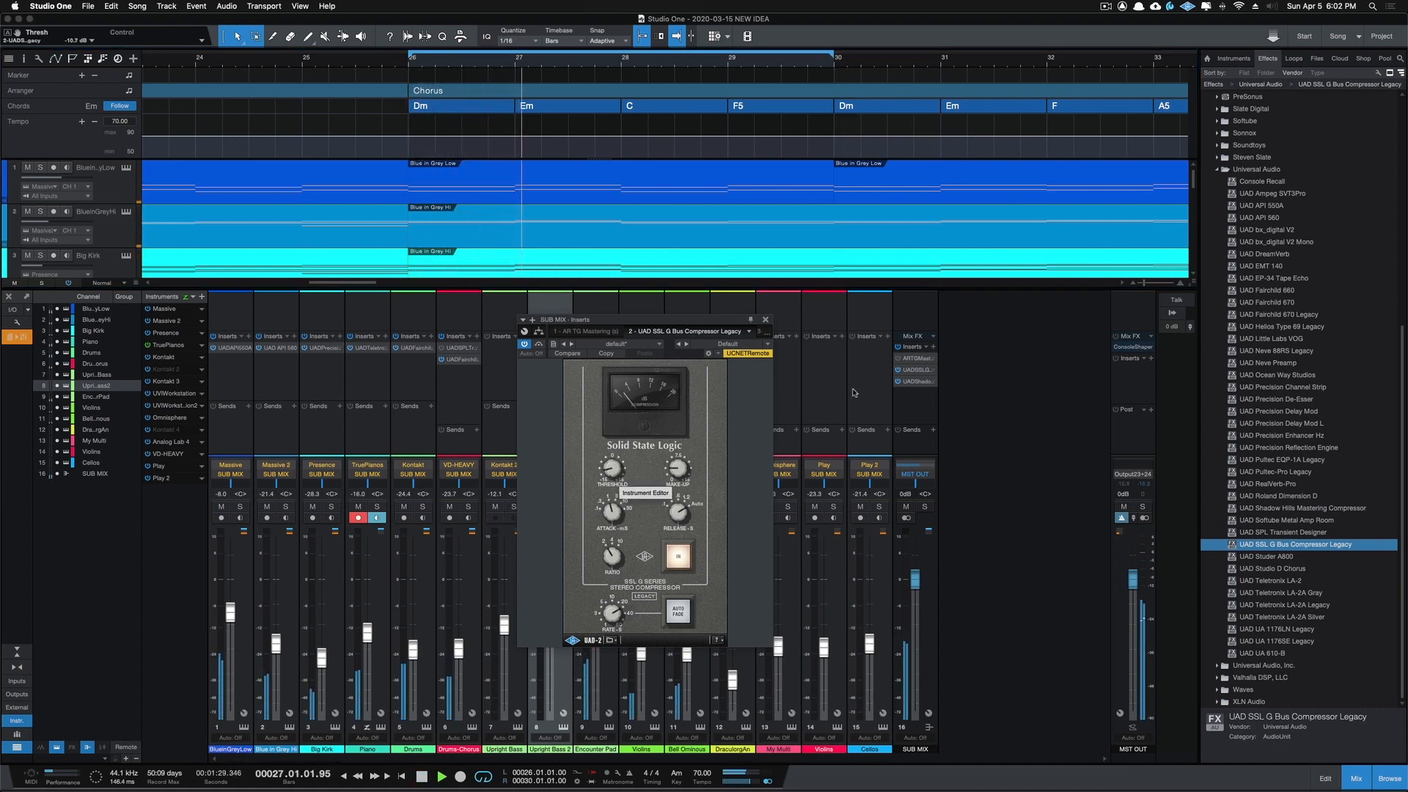
Step: View the Shadow Hills compressor, close it, and compare all SUB MIX inserts off and on, leaving AR TG Mastering off
{"action": "left_click", "coordinate": [760, 331]}
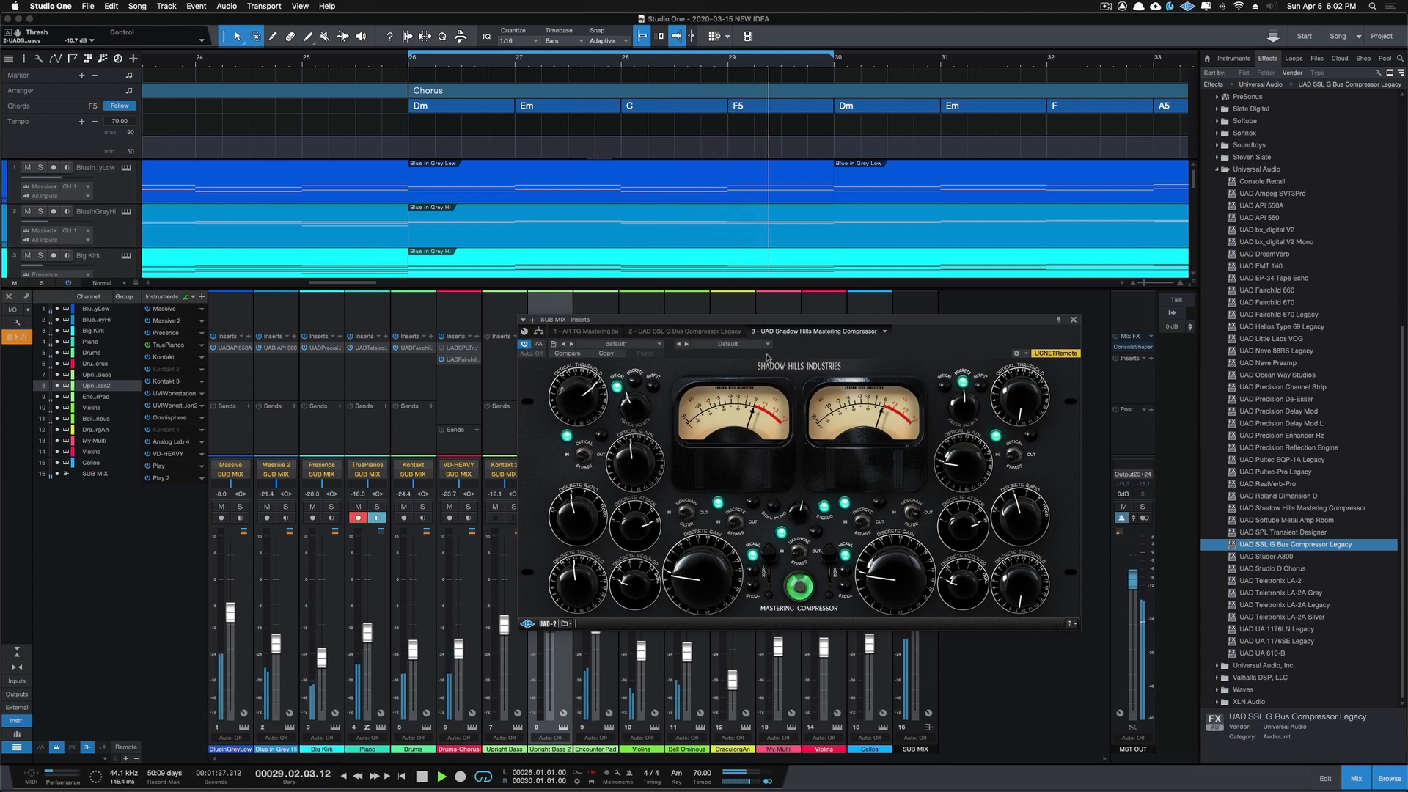
{"action": "left_click", "coordinate": [1074, 319]}
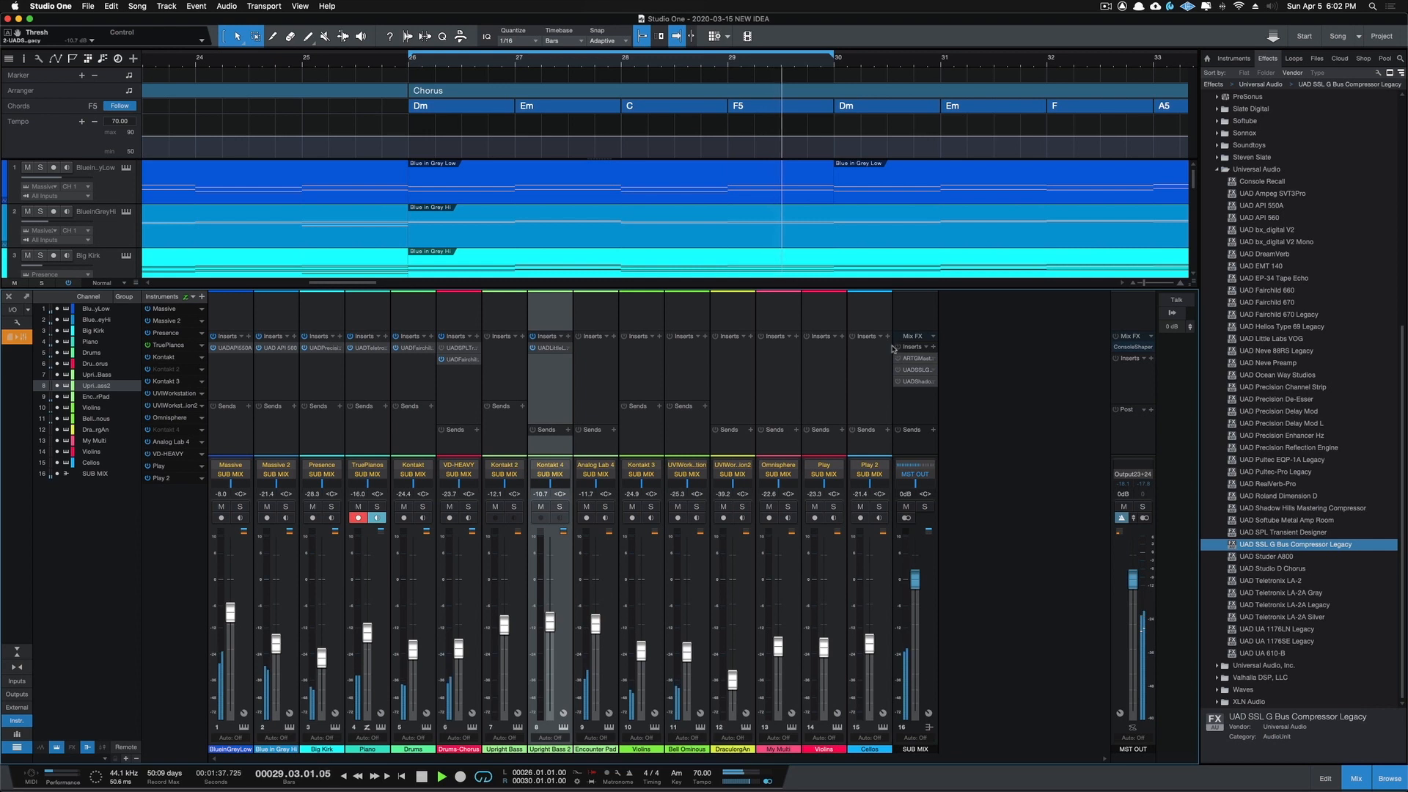
{"action": "left_click", "coordinate": [898, 348]}
{"action": "left_click", "coordinate": [898, 359]}
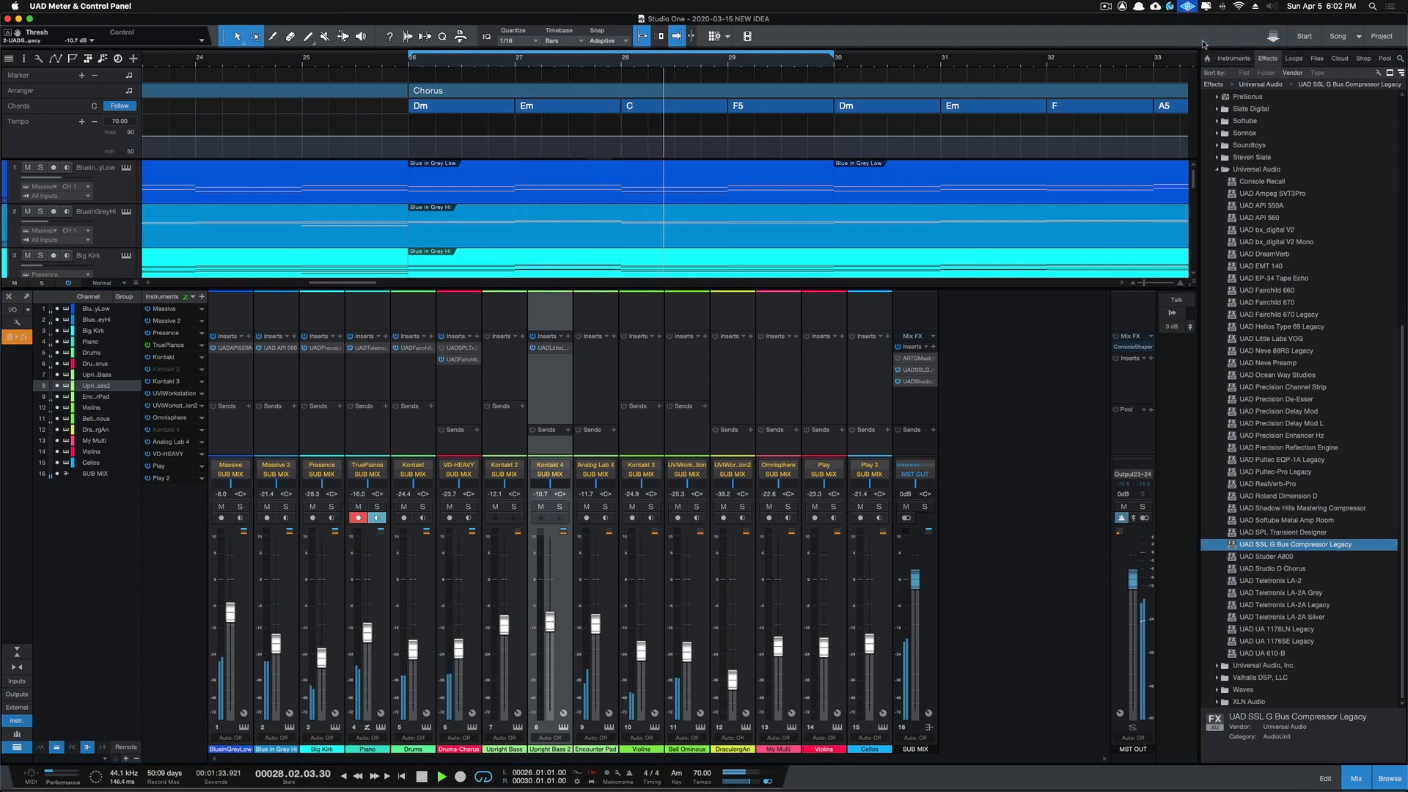
Step: Review the UAD Control Panel's plug-in authorizations, configuration and system info, close it, and stop playback
{"action": "left_click", "coordinate": [1090, 211]}
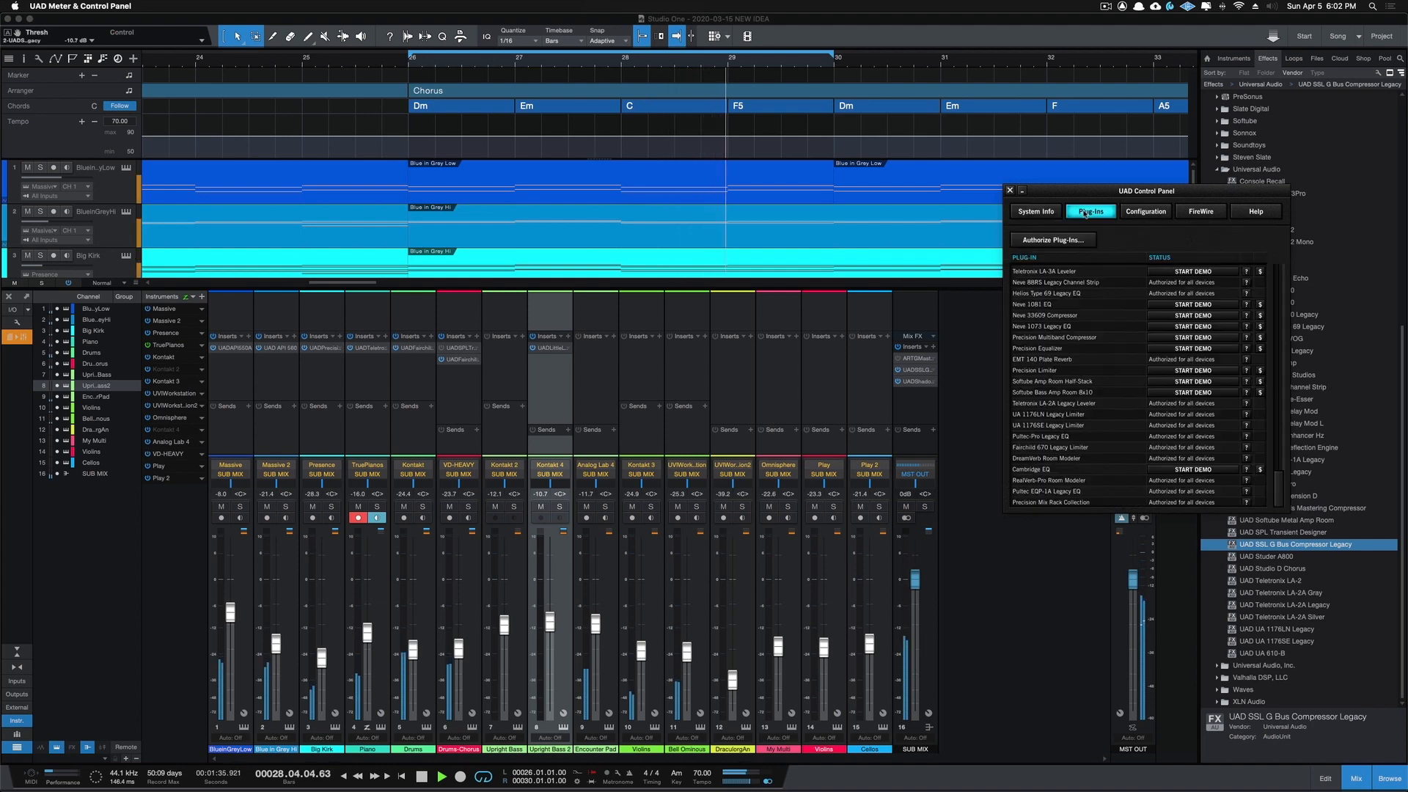
{"action": "left_click", "coordinate": [1141, 211]}
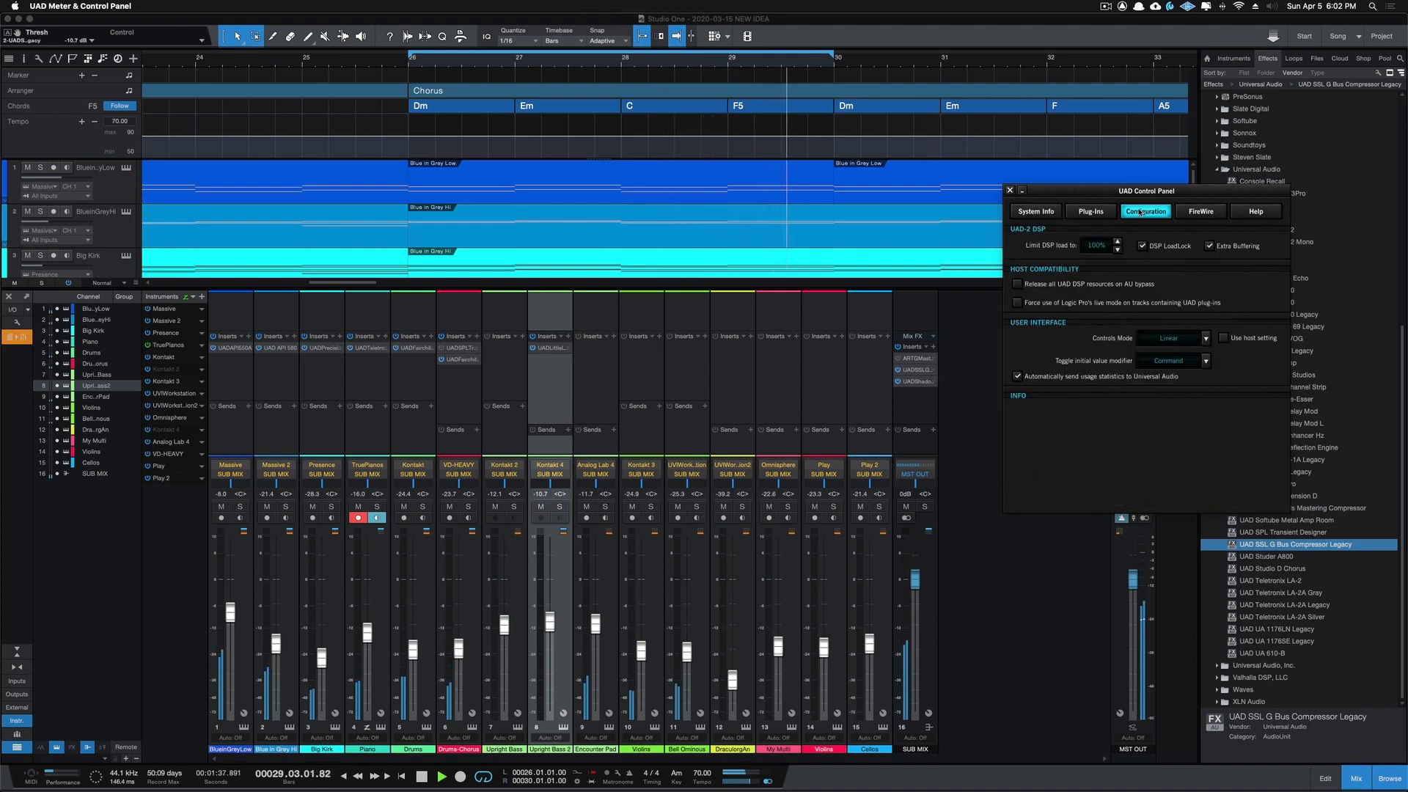
{"action": "left_click", "coordinate": [1020, 212]}
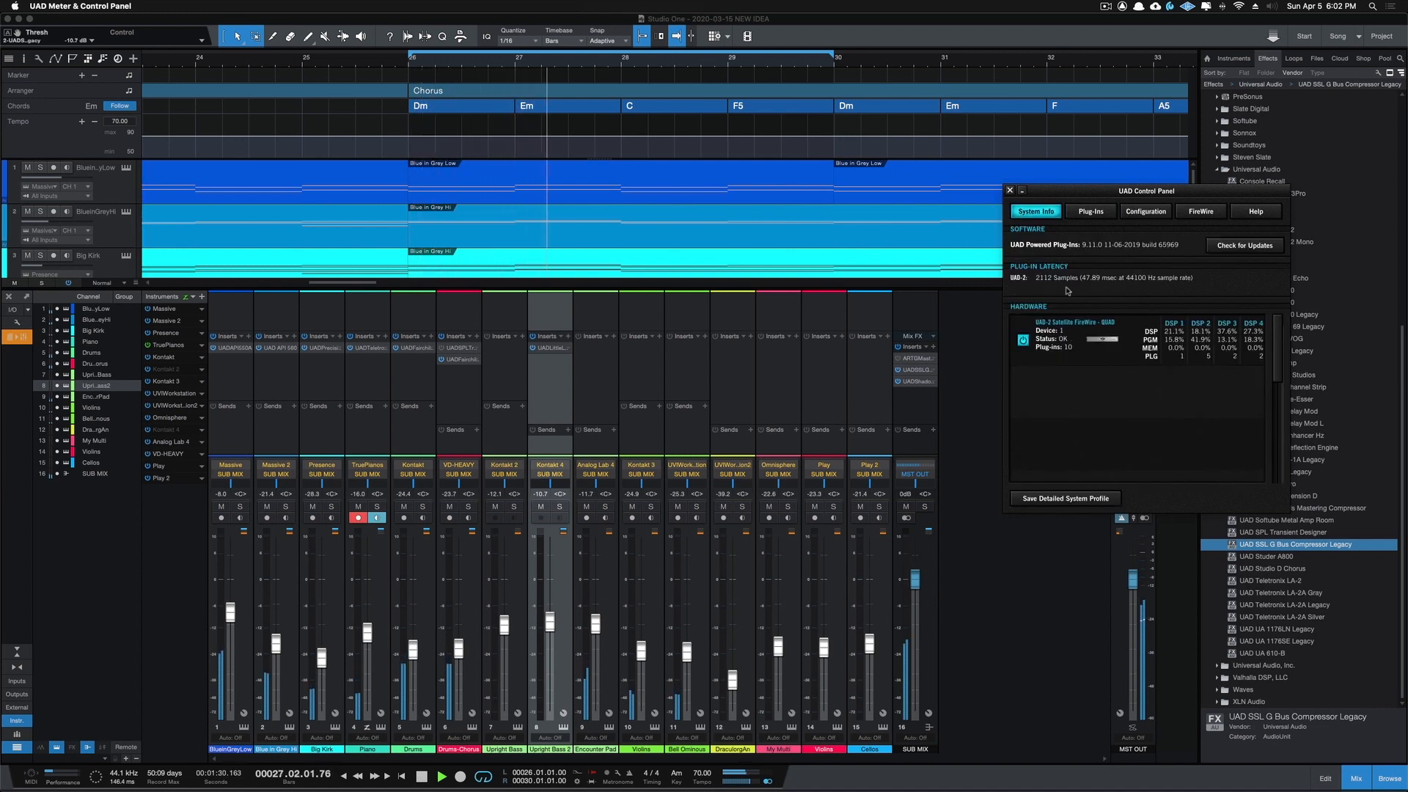
{"action": "left_click", "coordinate": [1187, 7]}
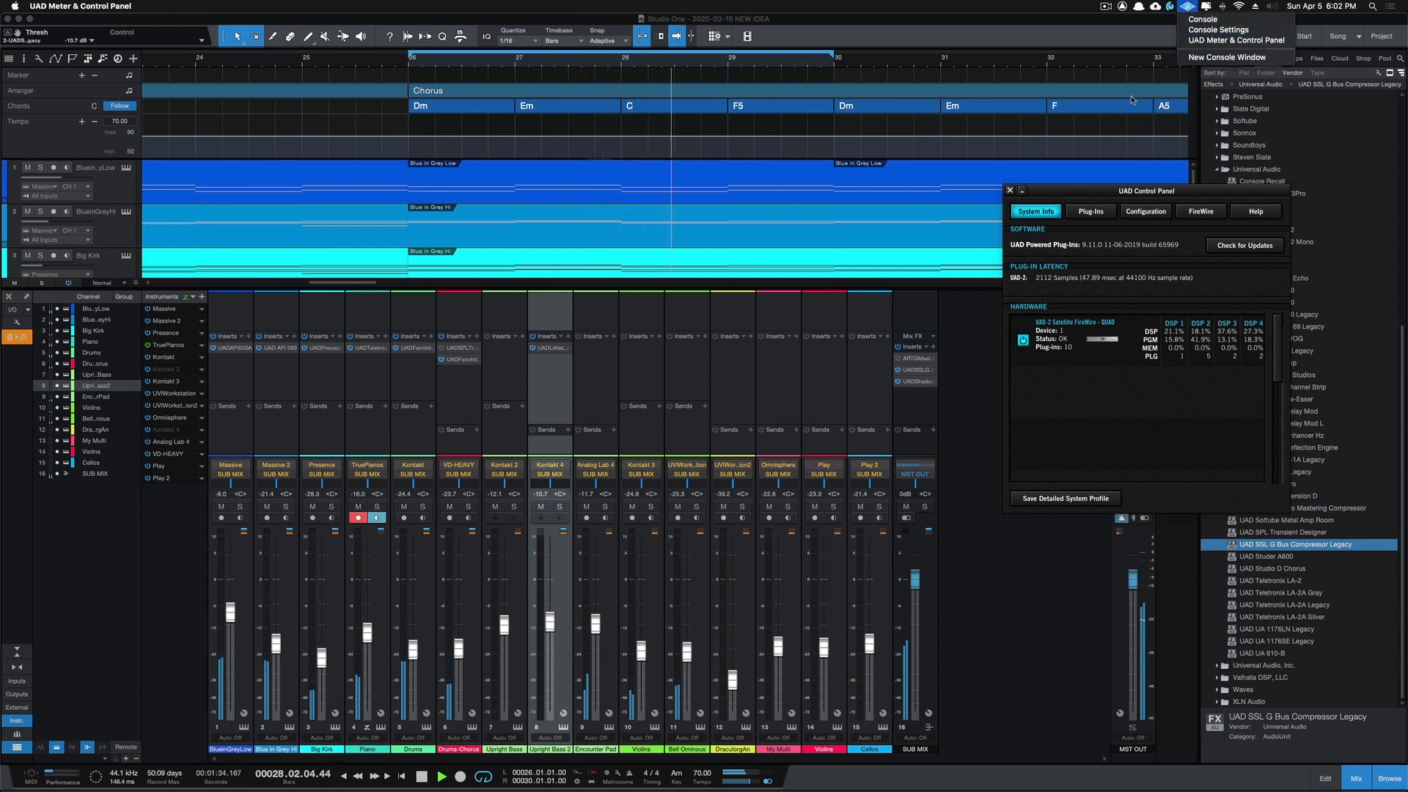
{"action": "left_click", "coordinate": [1058, 196]}
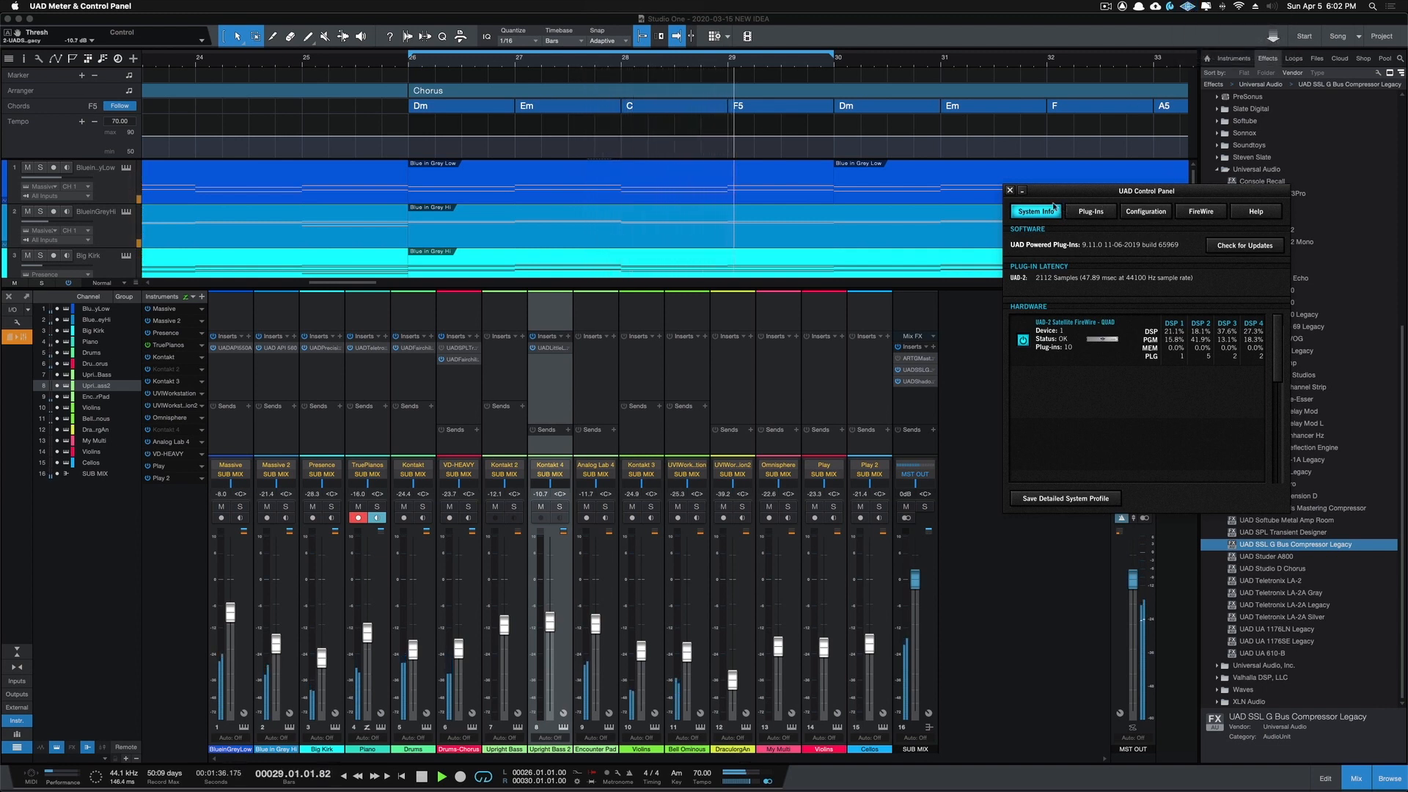
{"action": "left_click", "coordinate": [1010, 190]}
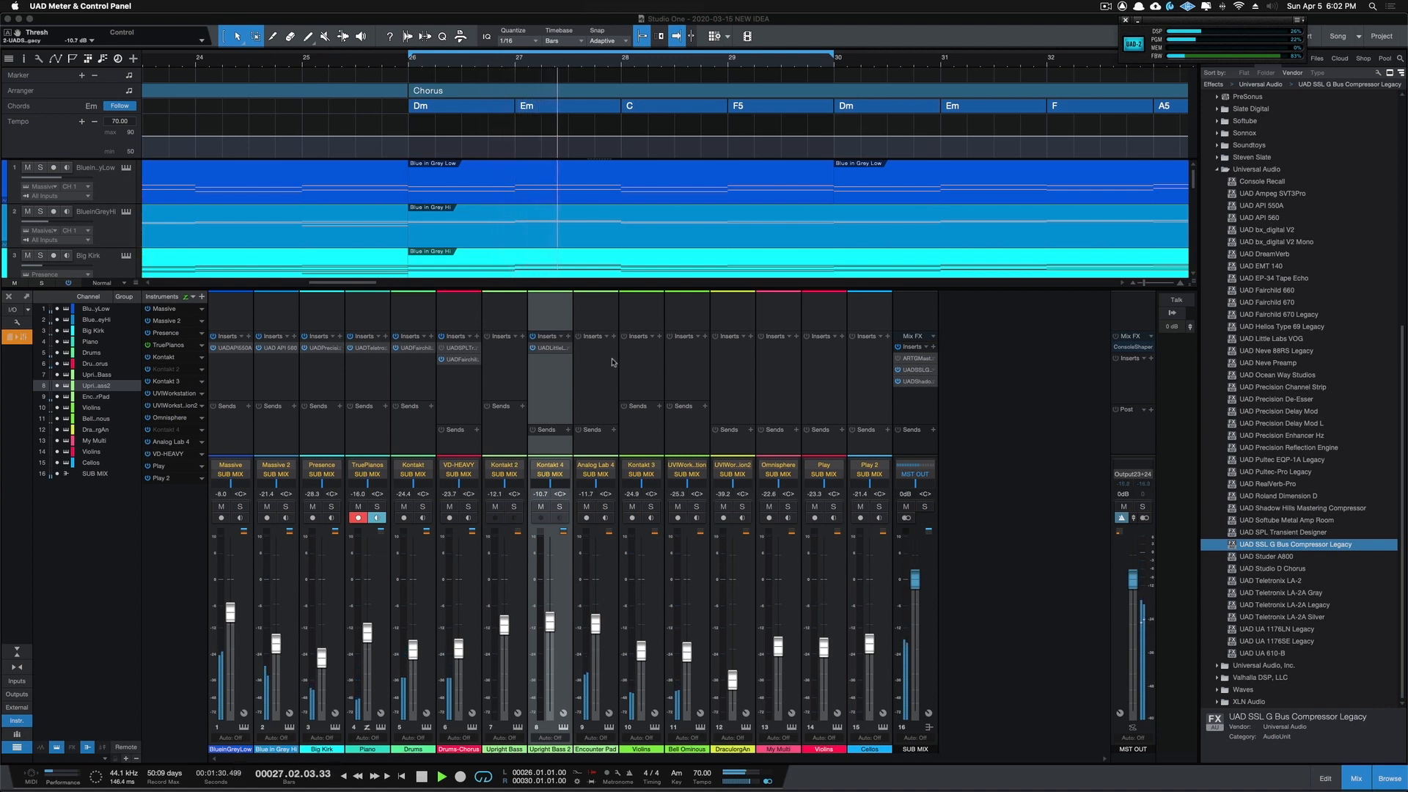
{"action": "key", "text": "space"}
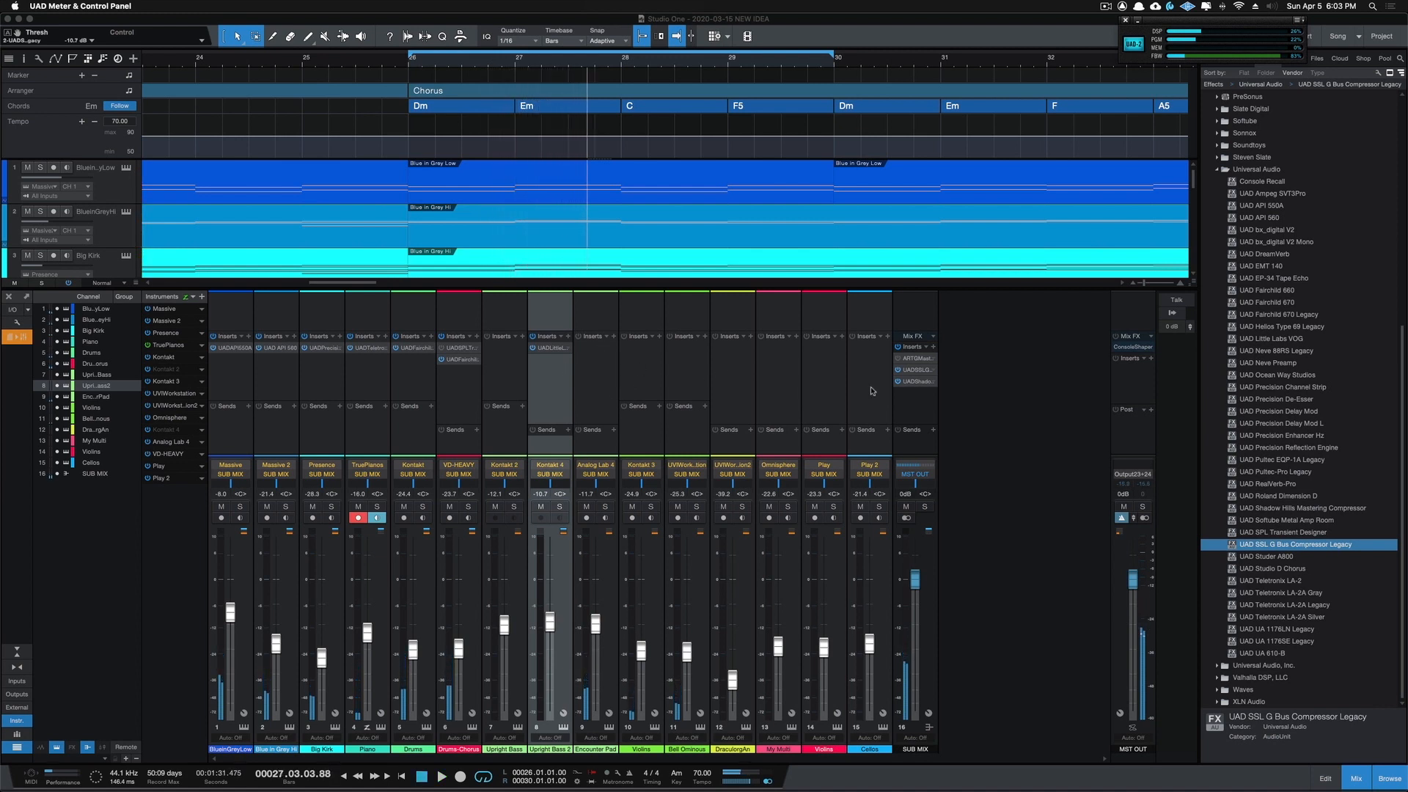